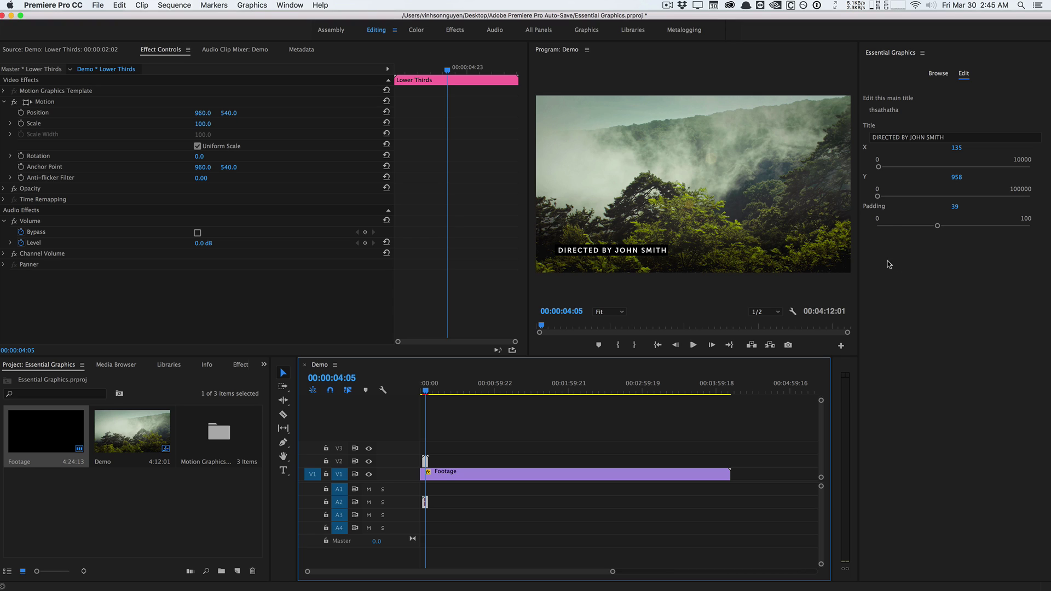
# Replace the director's name in the Title field with a new name and nudge X right from 135.
pyautogui.moveTo(428, 391); pyautogui.dragTo(427, 389)
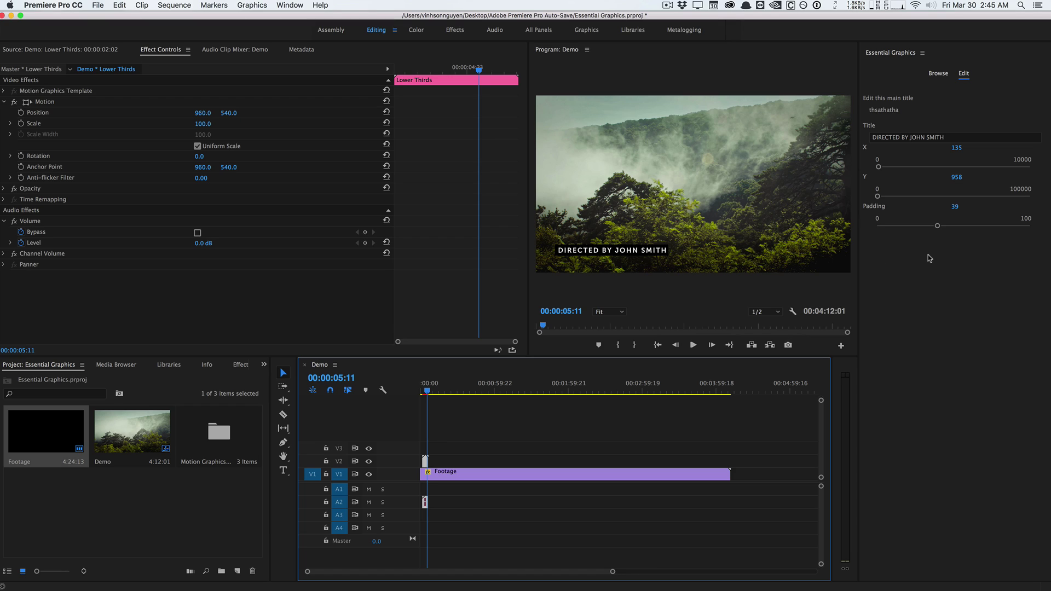
pyautogui.doubleClick(954, 138)
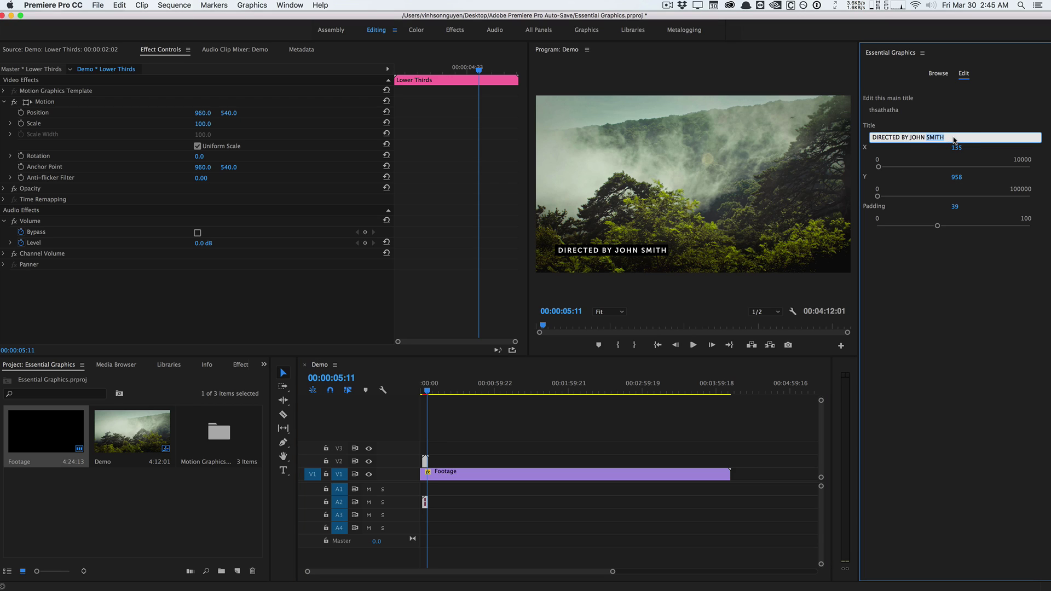
pyautogui.press('Right')
pyautogui.press('BackSpace')
pyautogui.press('BackSpace')
pyautogui.press('BackSpace')
pyautogui.press('BackSpace')
pyautogui.press('BackSpace')
pyautogui.press('BackSpace')
pyautogui.press('BackSpace')
pyautogui.press('BackSpace')
pyautogui.press('BackSpace')
pyautogui.press('BackSpace')
pyautogui.click(936, 288)
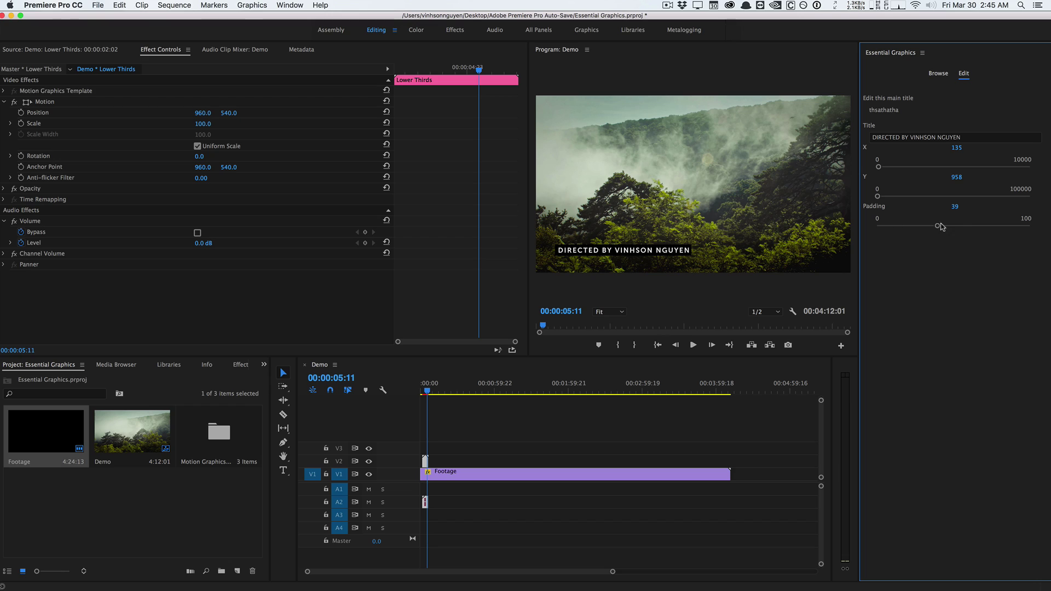
pyautogui.moveTo(956, 154); pyautogui.dragTo(964, 207)
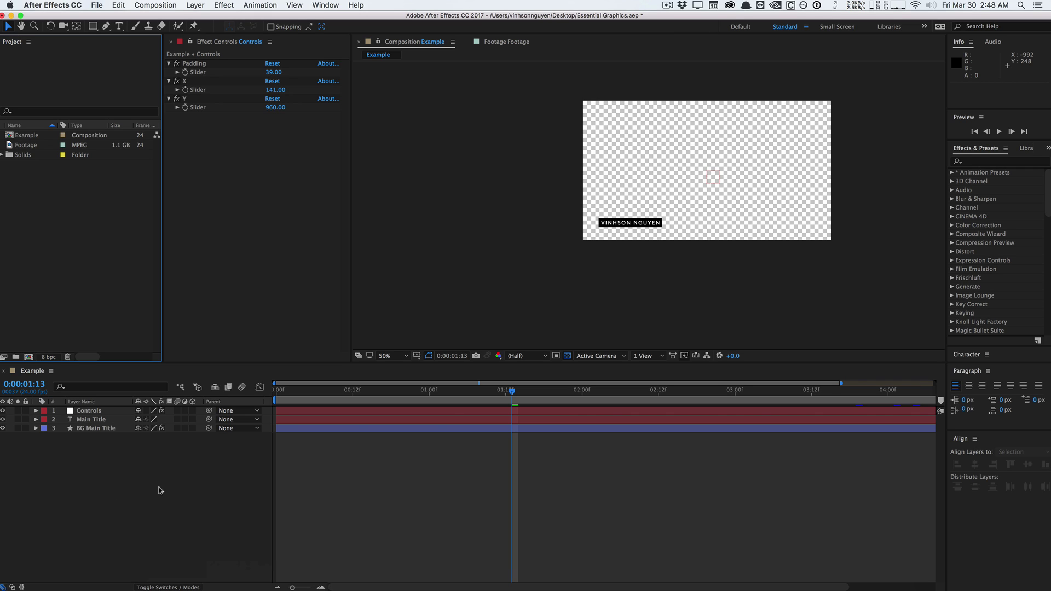
# Start a new composition and name it 'Lower Thirds'.
pyautogui.click(155, 5)
pyautogui.click(159, 13)
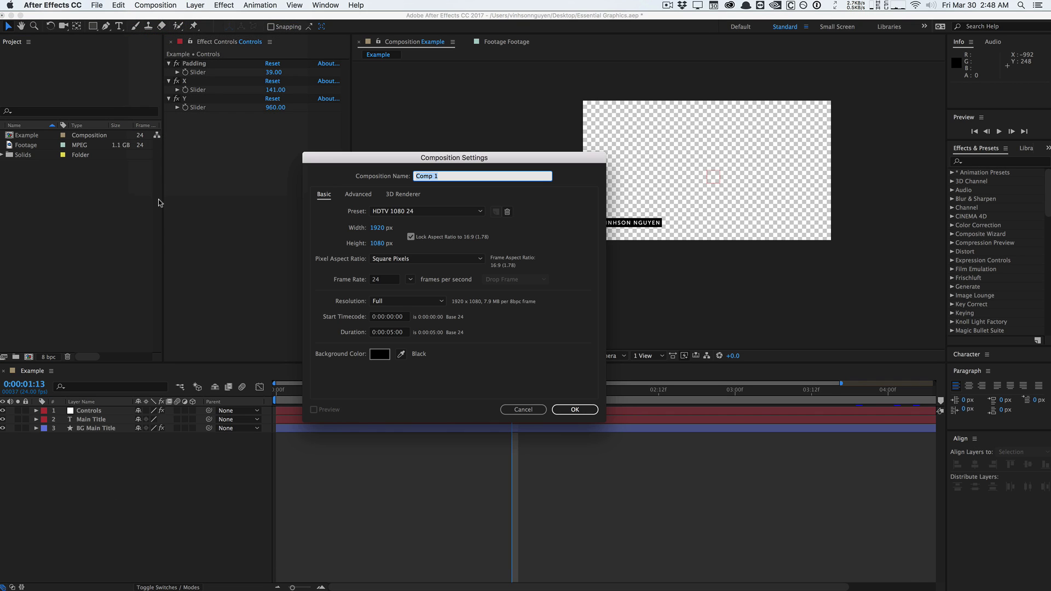
pyautogui.moveTo(502, 157); pyautogui.dragTo(438, 132)
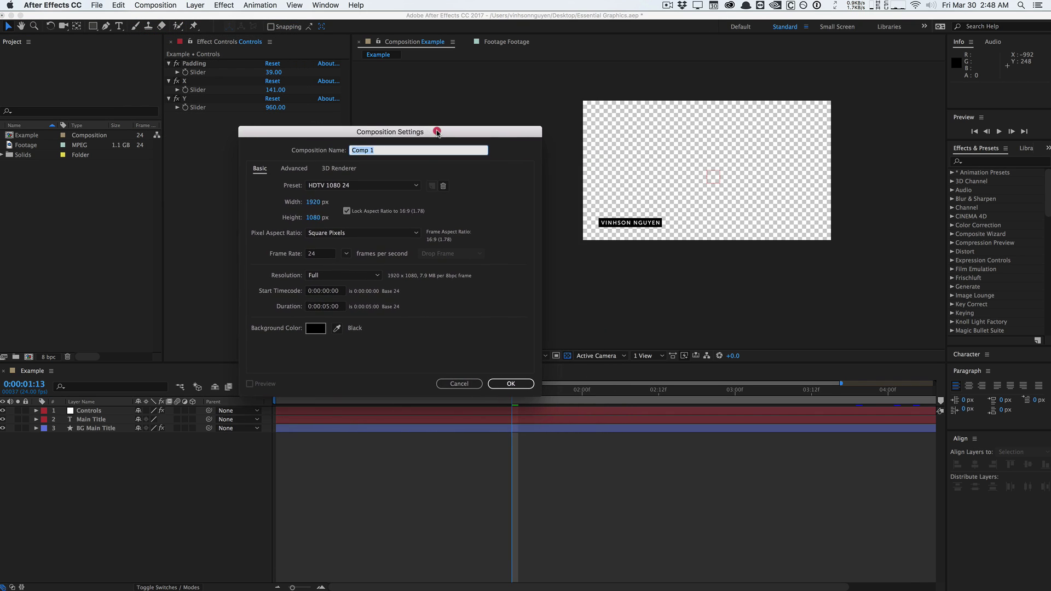
pyautogui.write('Lower Thirds')
# Create the comp, add the Footage clip to the timeline and scale it to 56%.
pyautogui.click(513, 383)
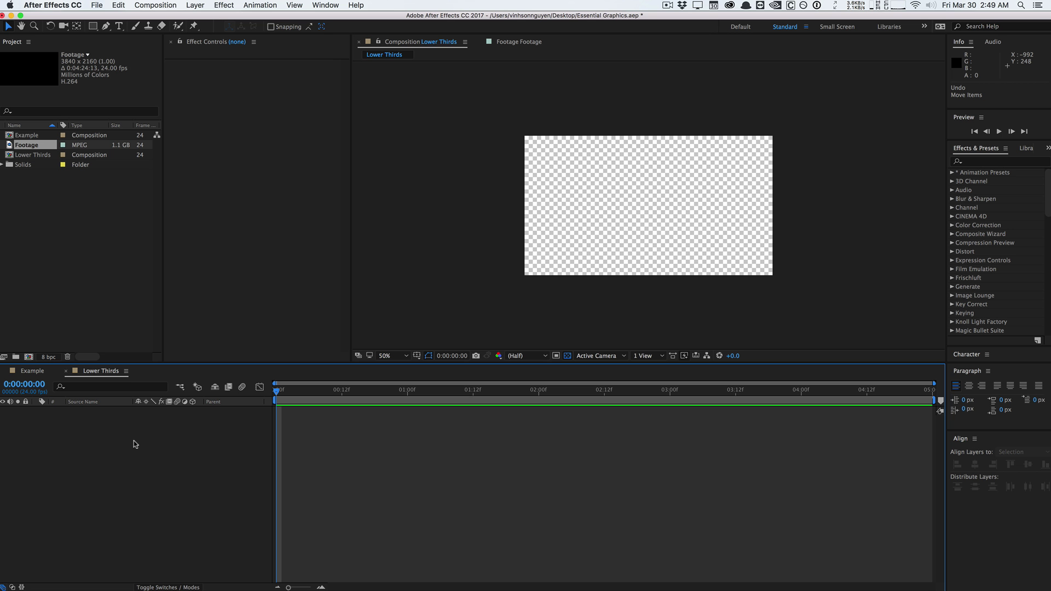
pyautogui.moveTo(32, 161); pyautogui.dragTo(59, 424)
pyautogui.press('s')
pyautogui.moveTo(150, 420); pyautogui.dragTo(129, 422)
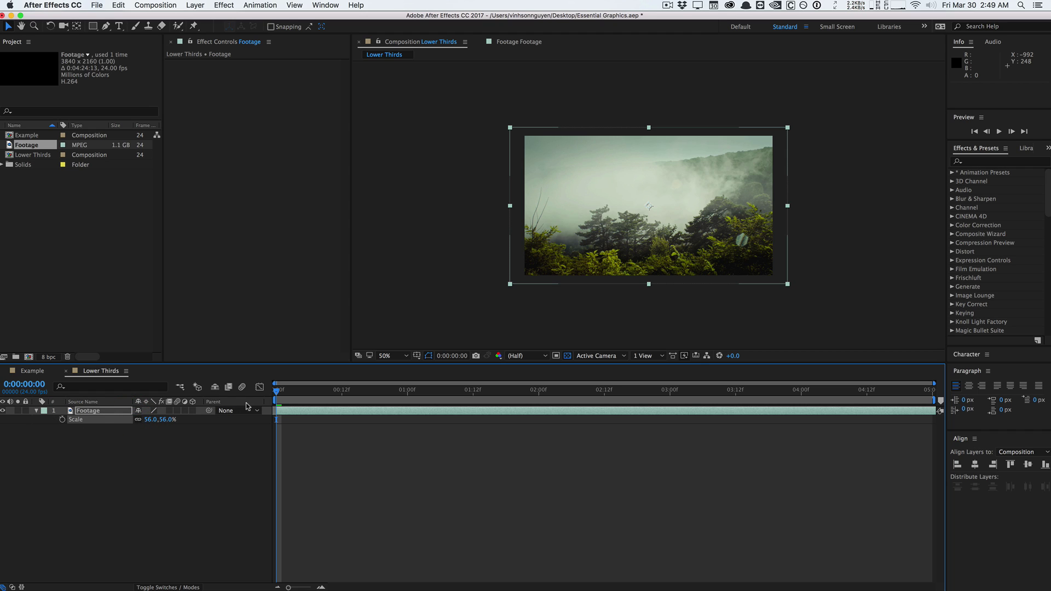
# Preview the opening frames of the footage, then return to the start and collapse the layer.
pyautogui.moveTo(275, 389); pyautogui.dragTo(336, 390)
pyautogui.press('Home')
pyautogui.click(160, 456)
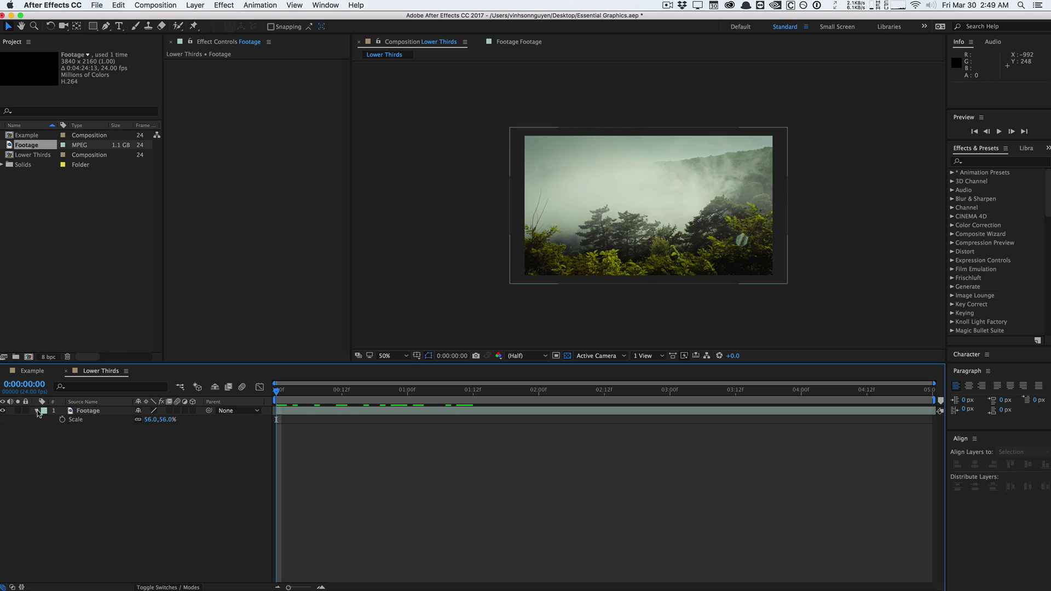
pyautogui.click(37, 411)
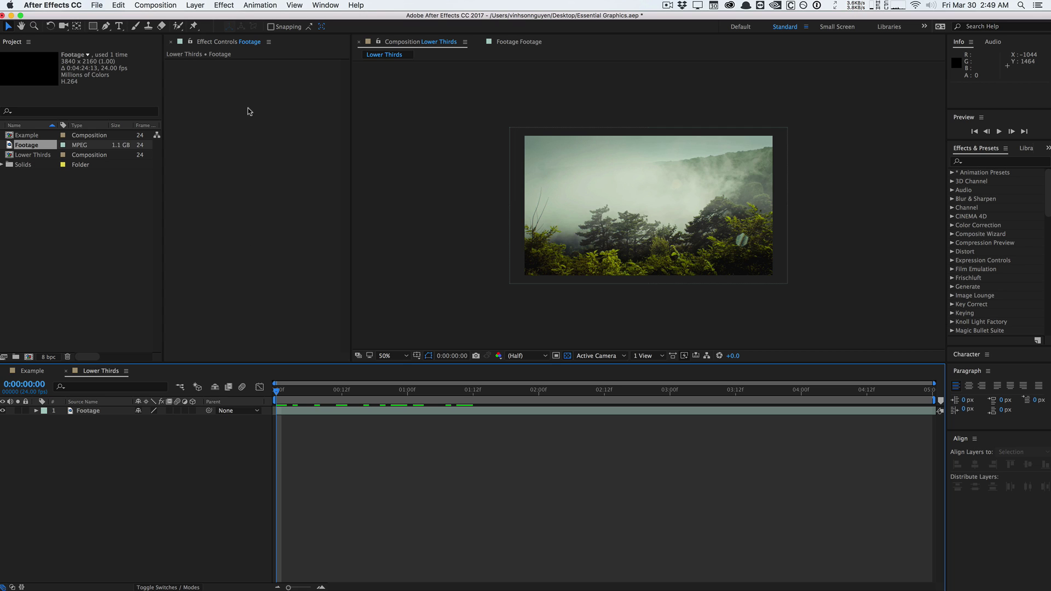
pyautogui.click(259, 5)
# Add a text layer reading 'DIRECTED BY' plus the director's name, sized to 50 px.
pyautogui.moveTo(196, 5)
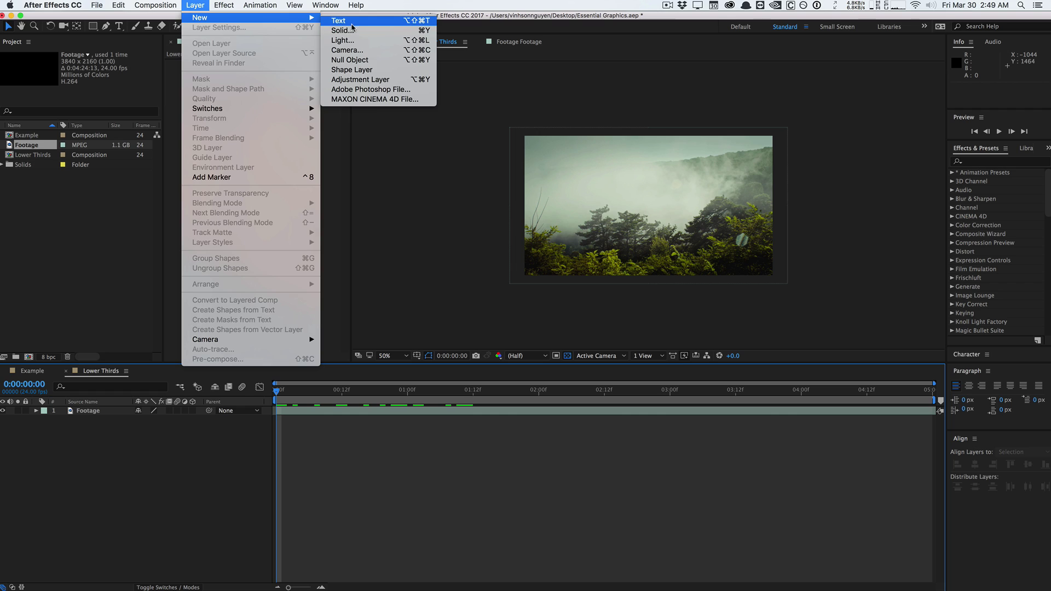
pyautogui.click(352, 23)
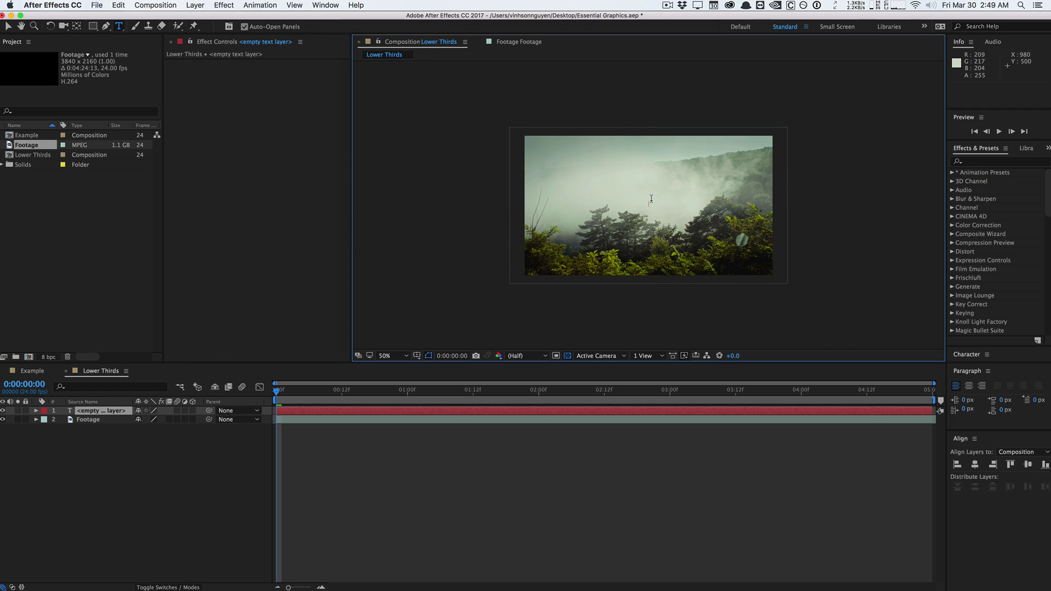
pyautogui.write('DIRECTED BY')
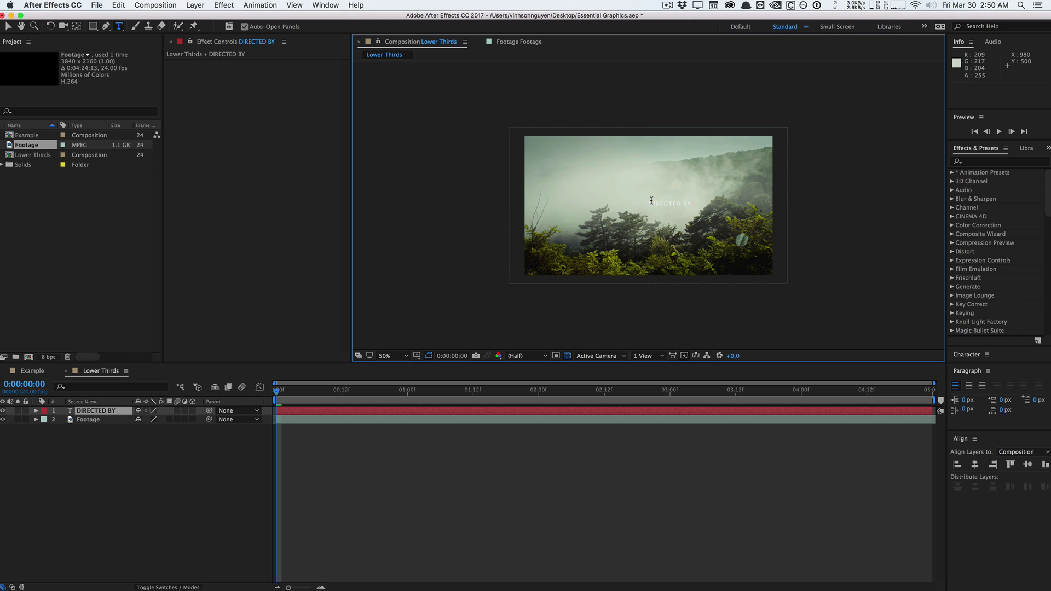
pyautogui.write(' JOHN AP')
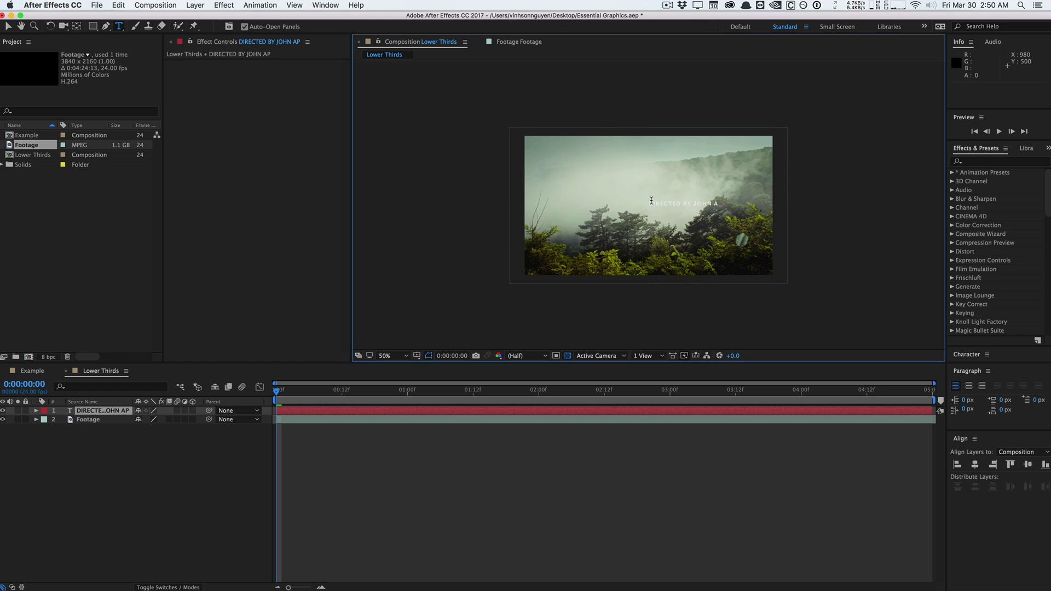
pyautogui.write('PLESEED')
pyautogui.moveTo(650, 203); pyautogui.dragTo(750, 204)
pyautogui.click(966, 355)
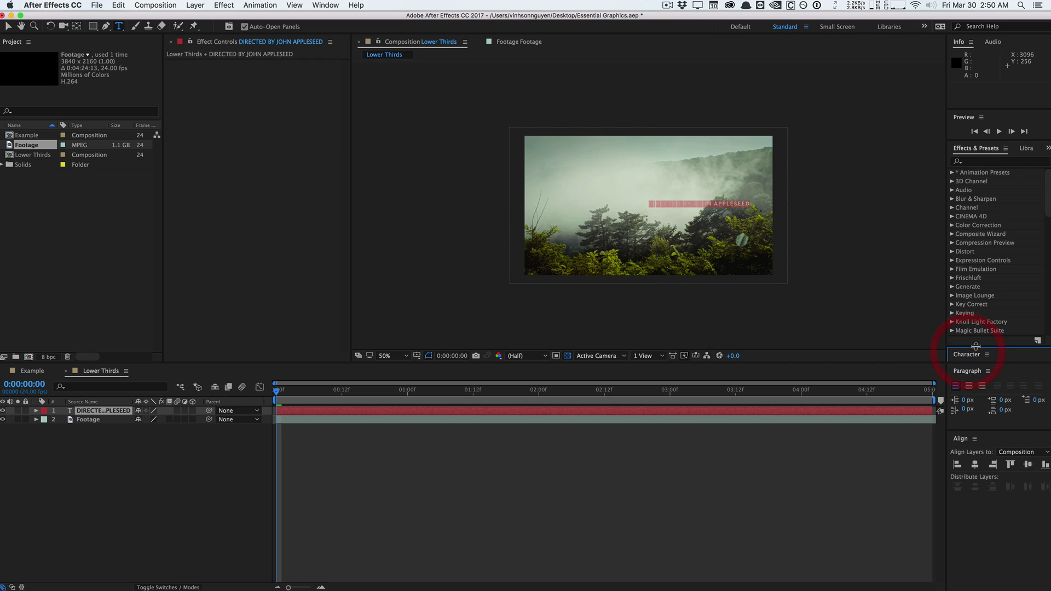
pyautogui.moveTo(978, 348); pyautogui.dragTo(980, 185)
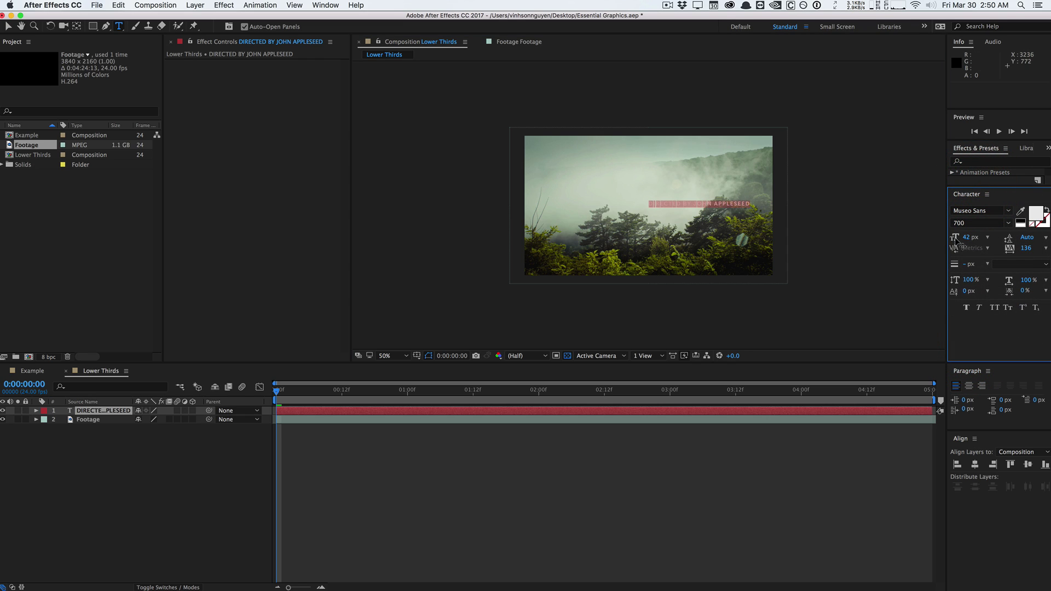
pyautogui.moveTo(968, 237); pyautogui.dragTo(970, 237)
# Move the credit text layer to the lower-left of the frame.
pyautogui.click(194, 476)
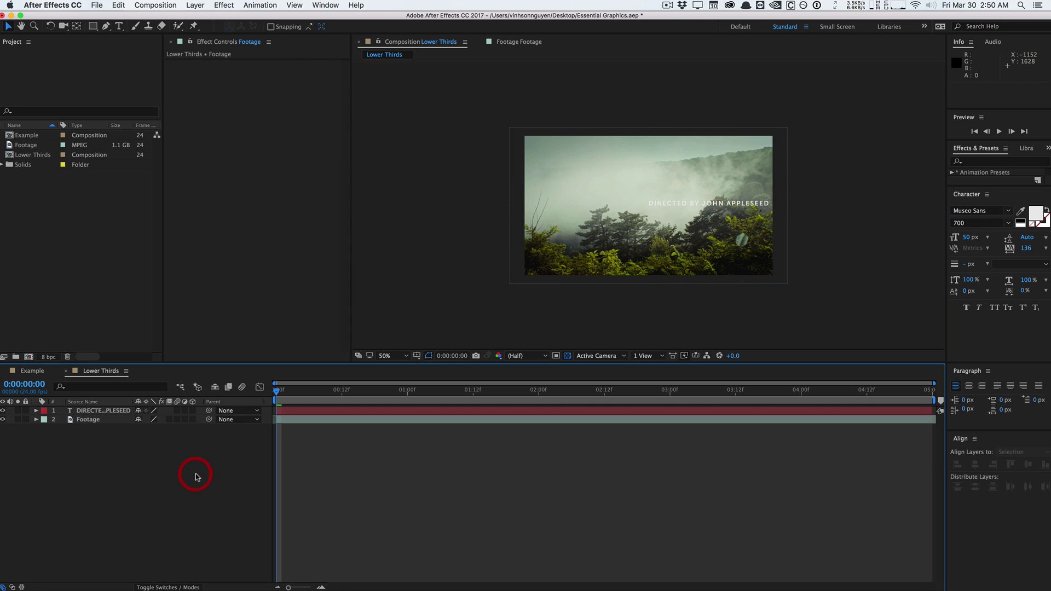
pyautogui.click(106, 410)
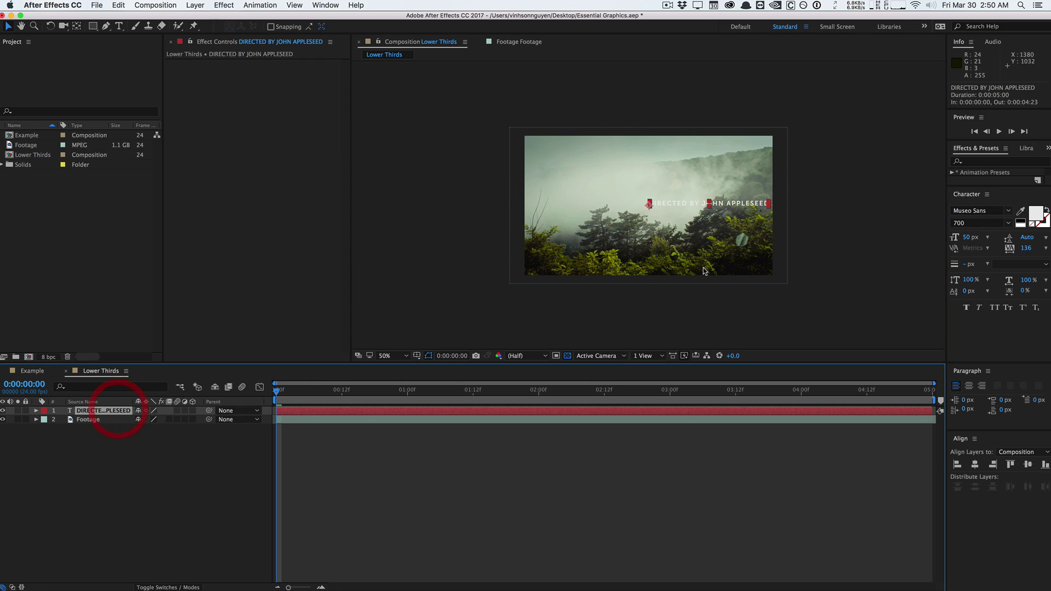
pyautogui.moveTo(740, 205); pyautogui.dragTo(633, 258)
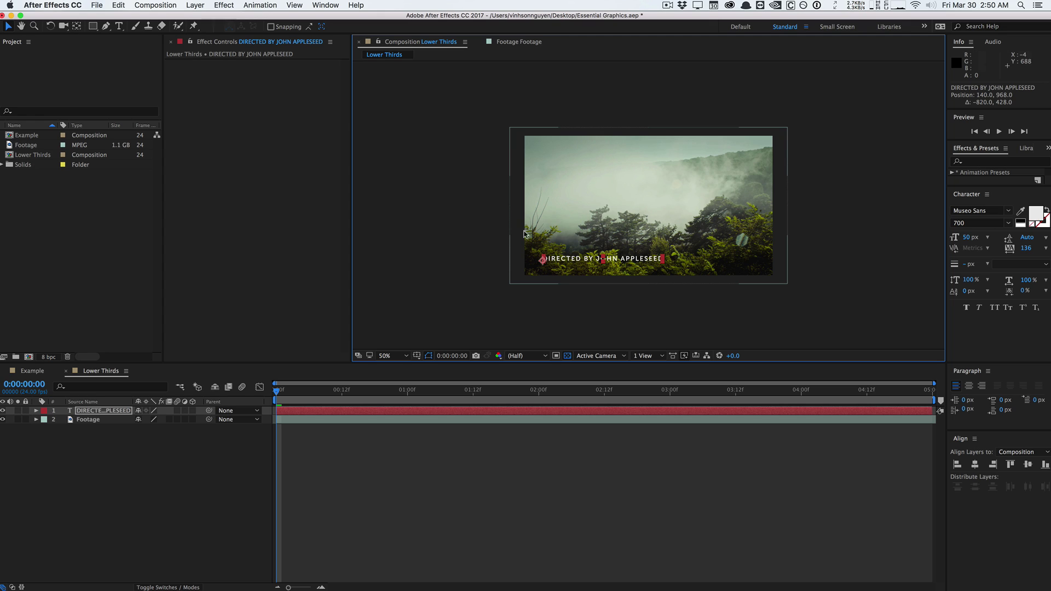
pyautogui.click(238, 449)
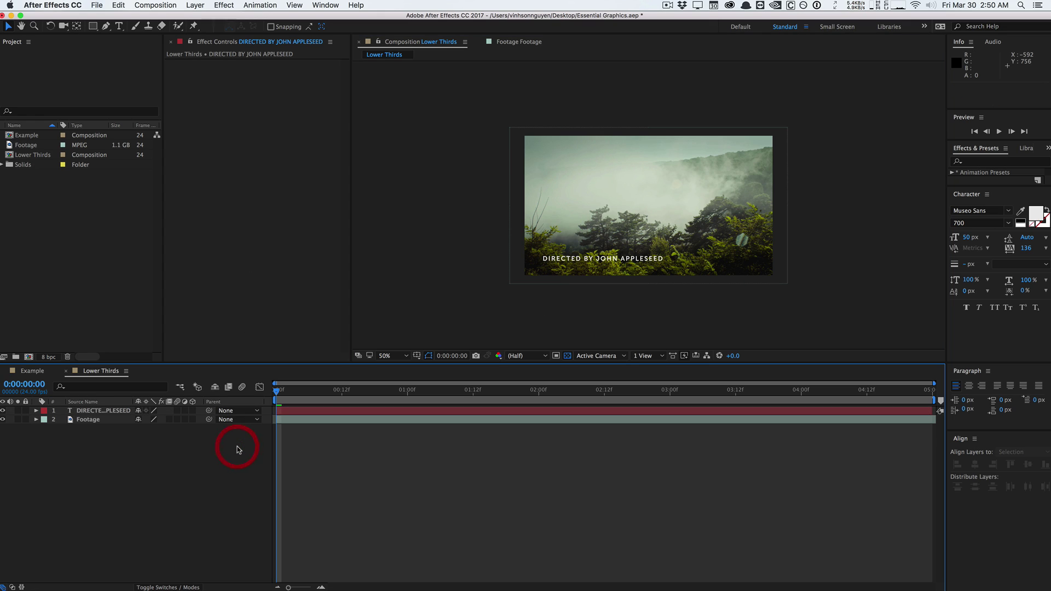
pyautogui.click(106, 411)
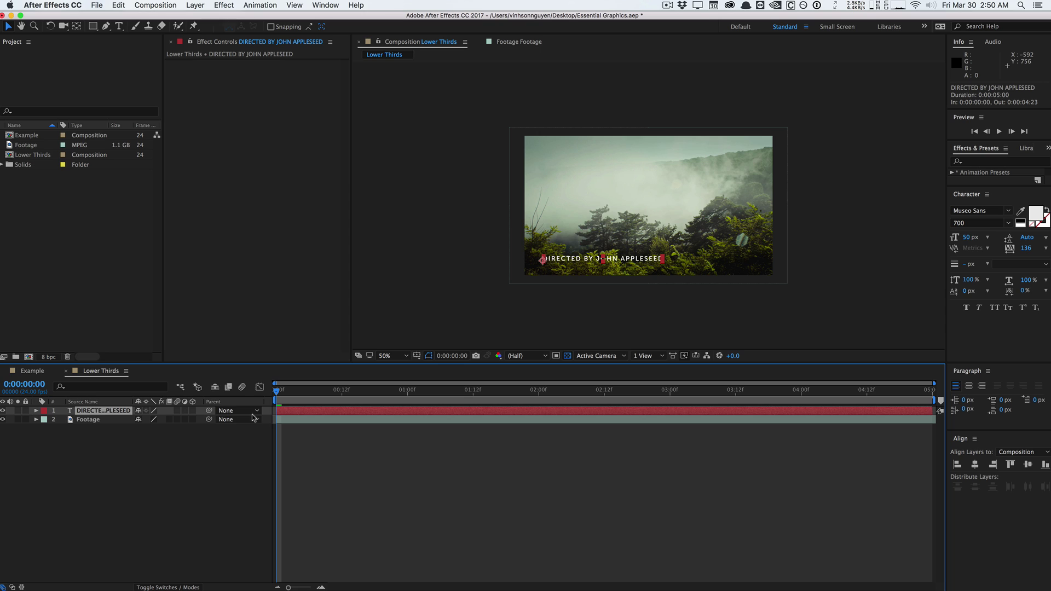
pyautogui.click(140, 445)
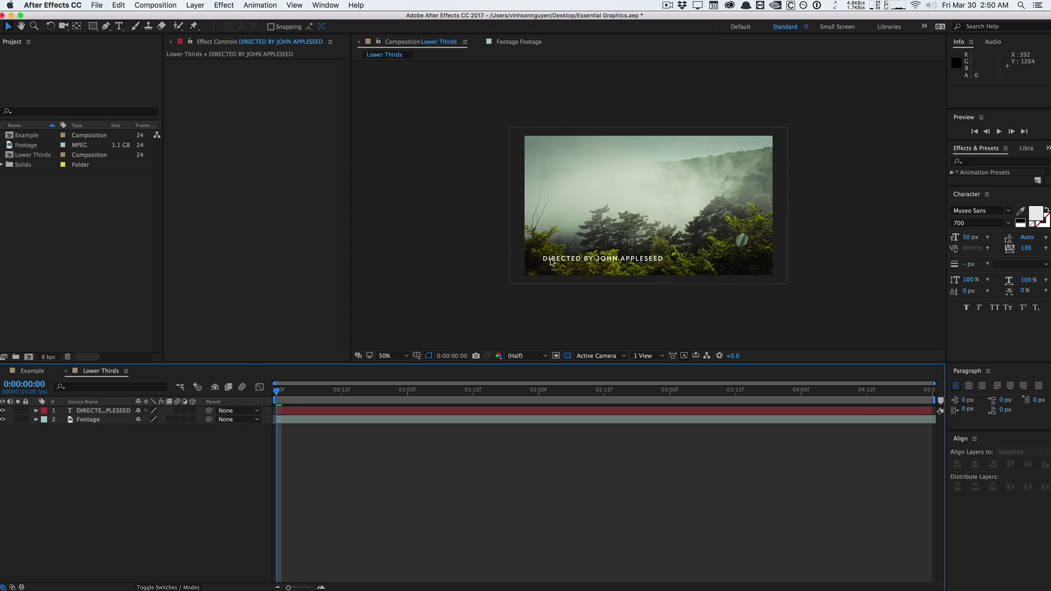
# Add a new shape layer and switch to the Rectangle tool.
pyautogui.click(202, 5)
pyautogui.moveTo(221, 21)
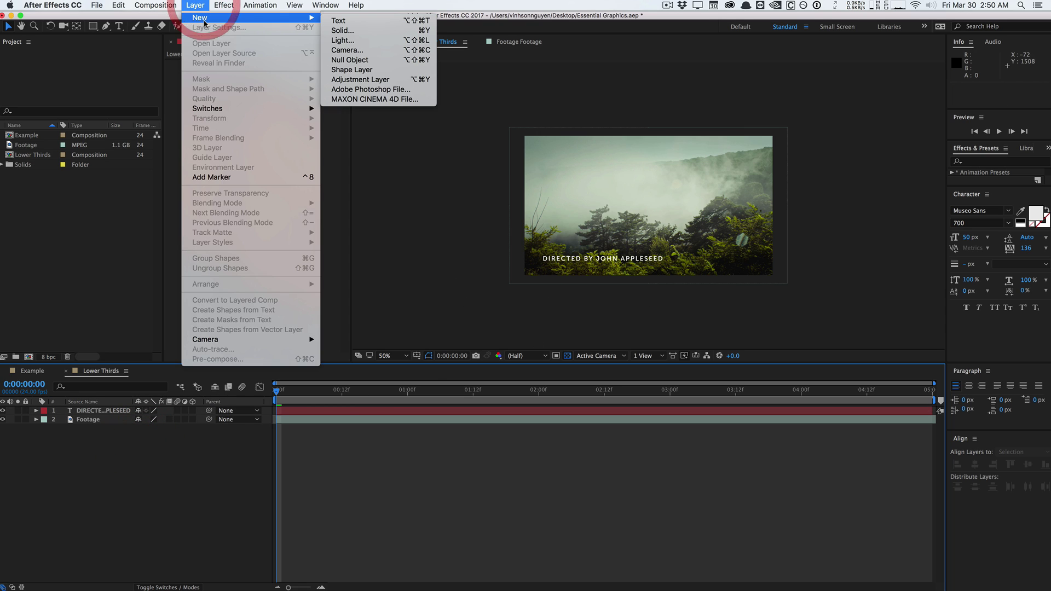
pyautogui.click(361, 70)
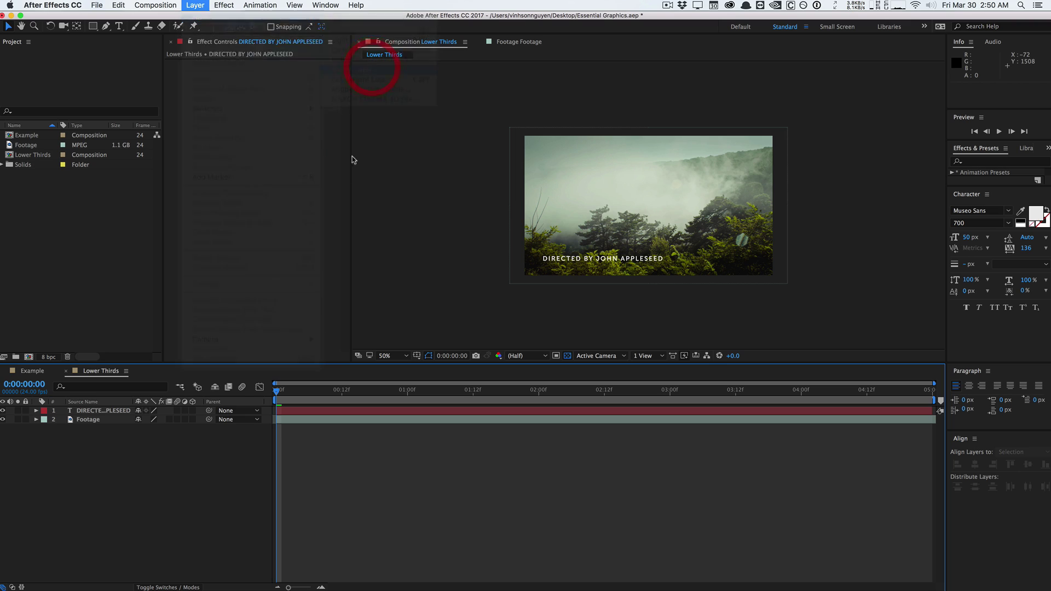
pyautogui.press('q')
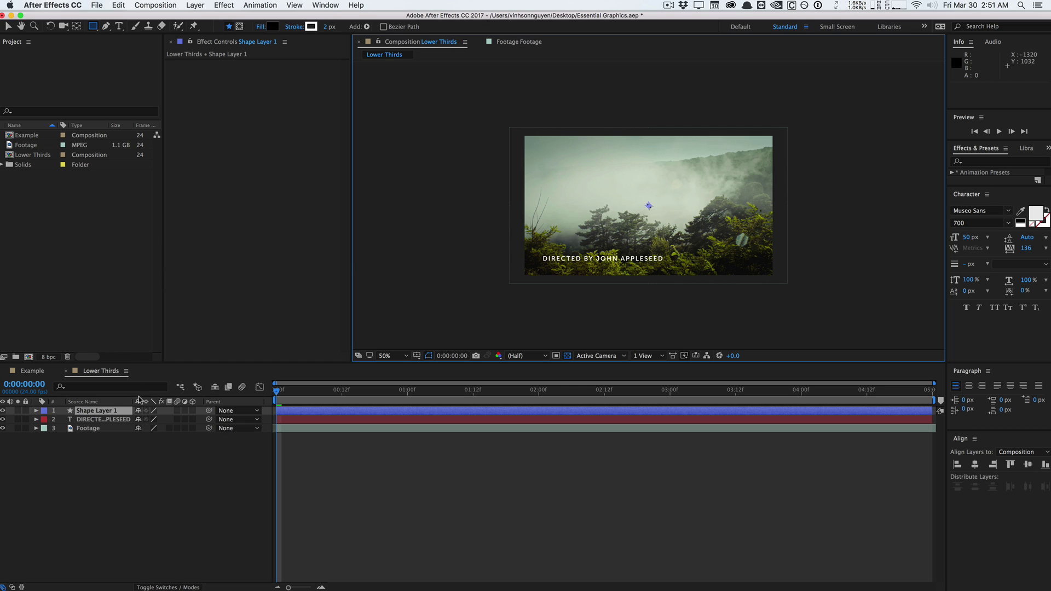
# Add a Fill and a Rectangle Path to the shape, with Rectangle Path 1 above Fill 1.
pyautogui.click(194, 5)
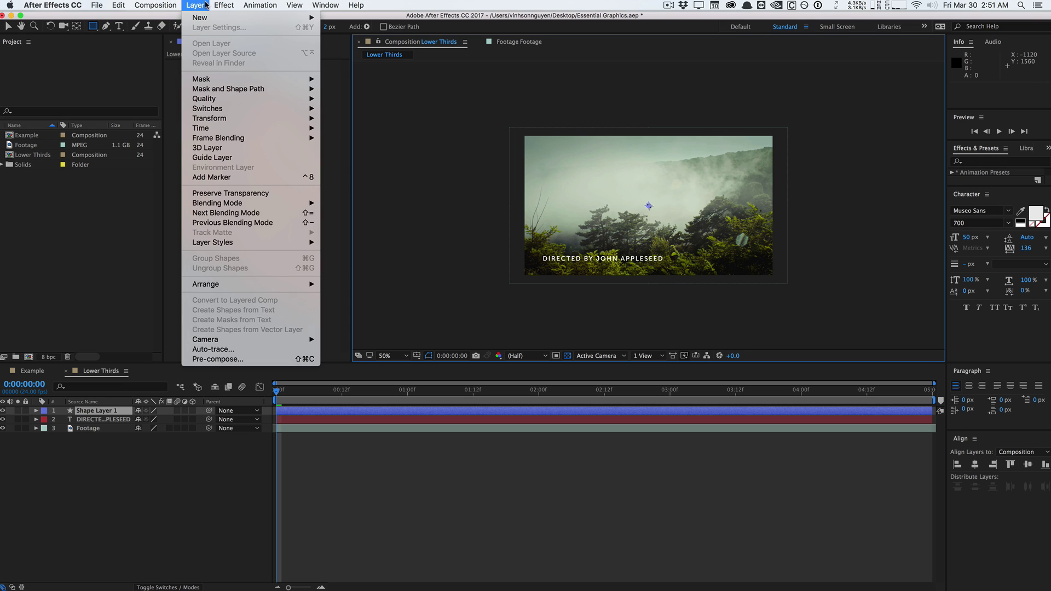
pyautogui.click(121, 211)
pyautogui.click(366, 27)
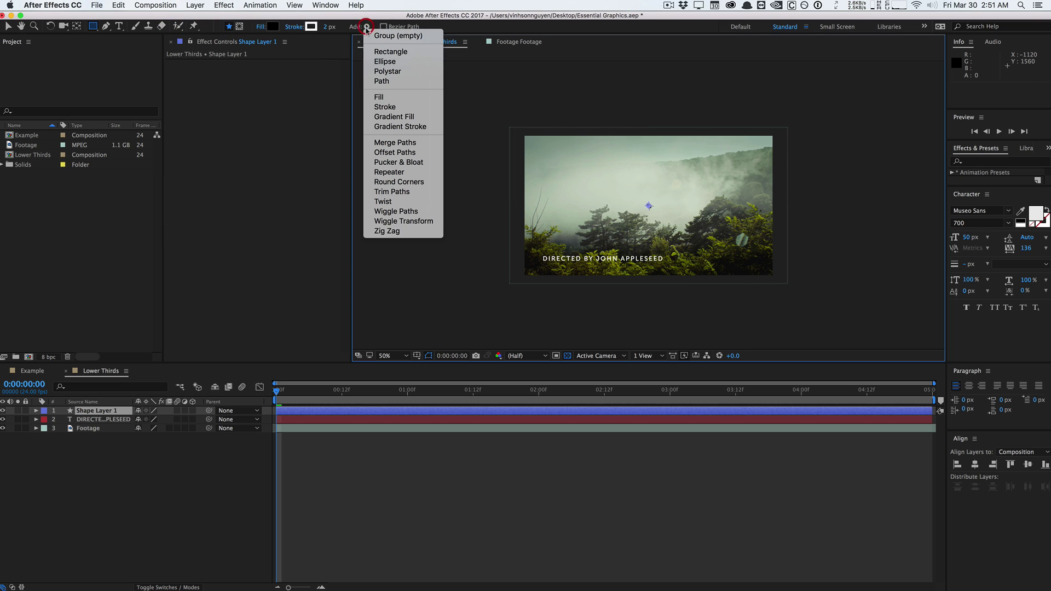
pyautogui.click(379, 98)
pyautogui.click(366, 26)
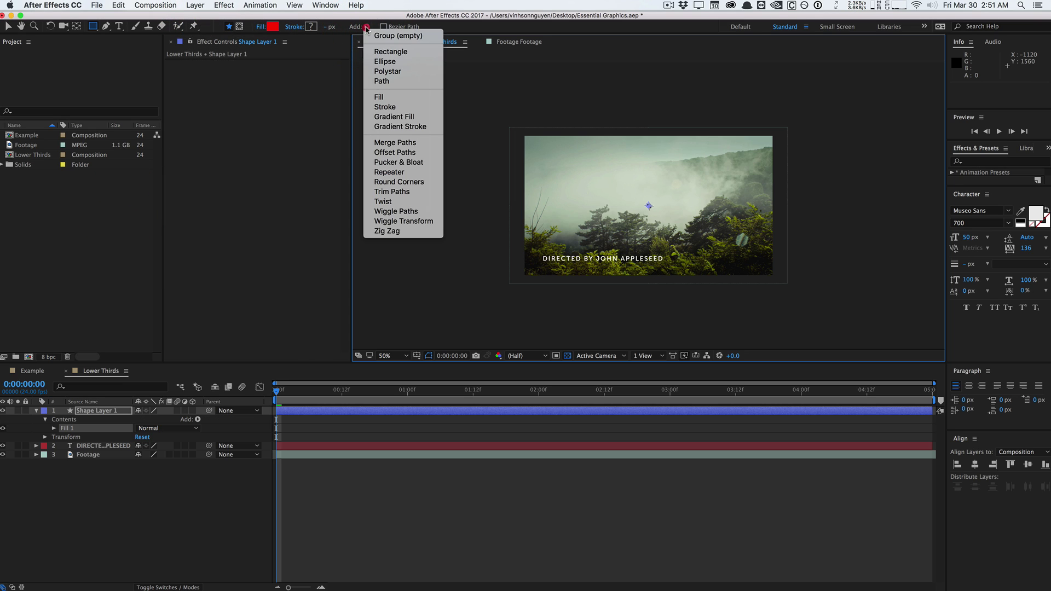
pyautogui.click(389, 52)
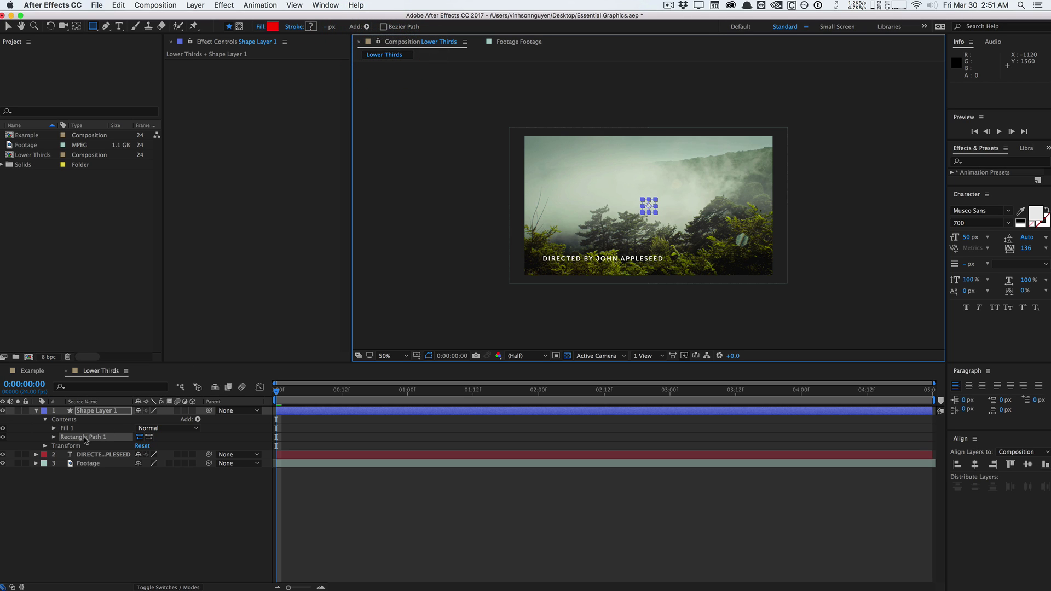
pyautogui.moveTo(86, 437); pyautogui.dragTo(85, 429)
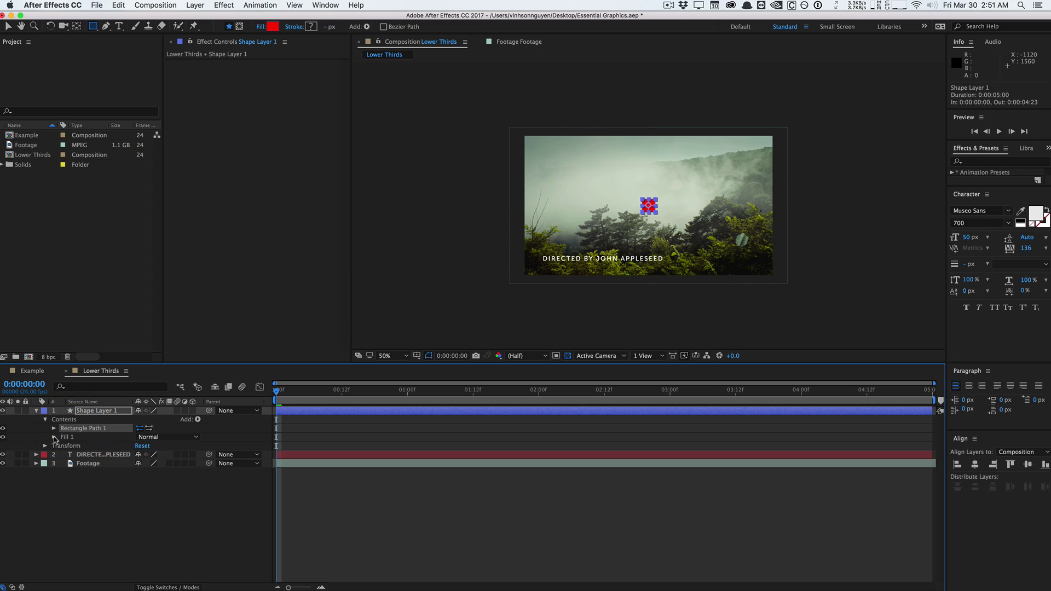
# Rename Shape Layer 1 to 'Title BG' and the text layer to 'Title'.
pyautogui.click(88, 411)
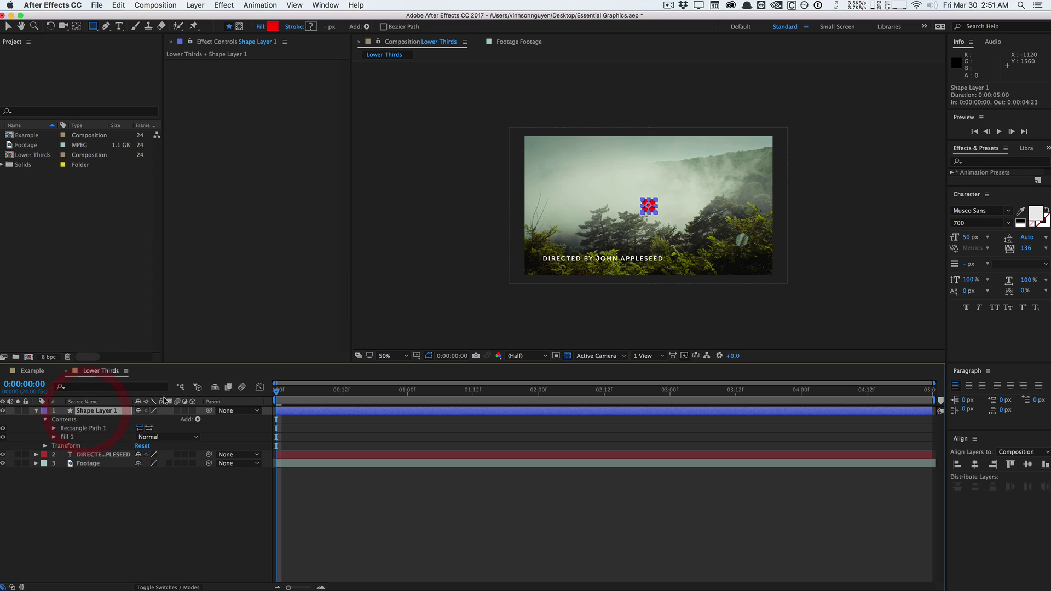
pyautogui.press('Return')
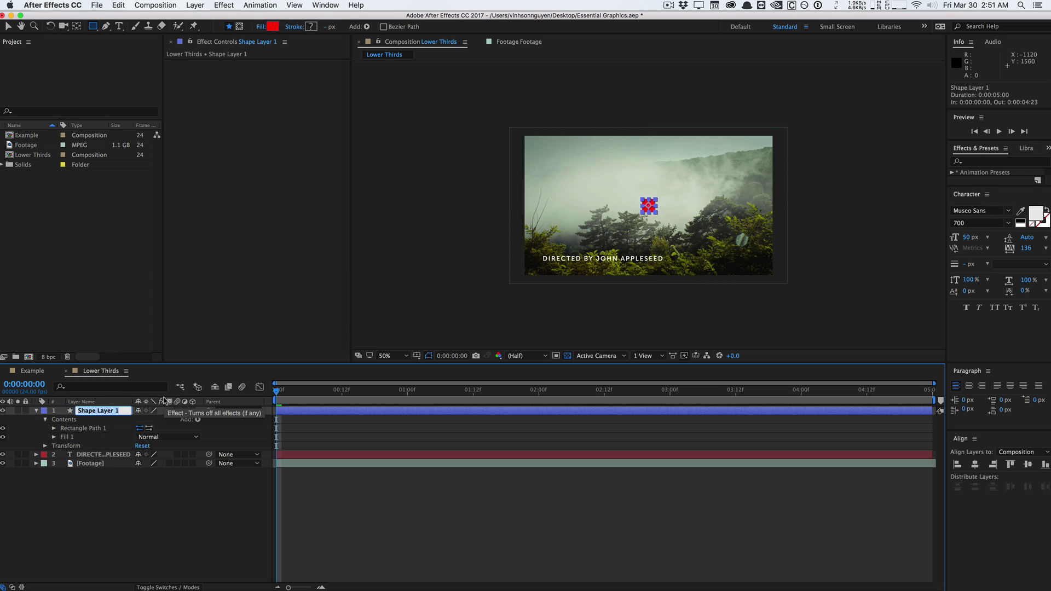
pyautogui.write('Title BG')
pyautogui.press('Return')
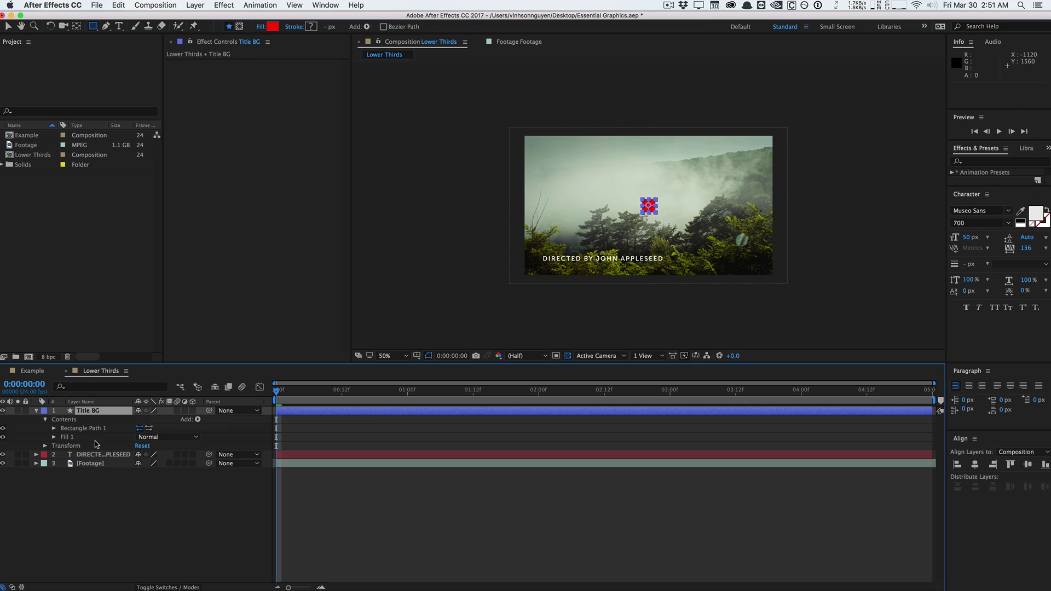
pyautogui.click(90, 454)
pyautogui.press('Return')
pyautogui.write('Title')
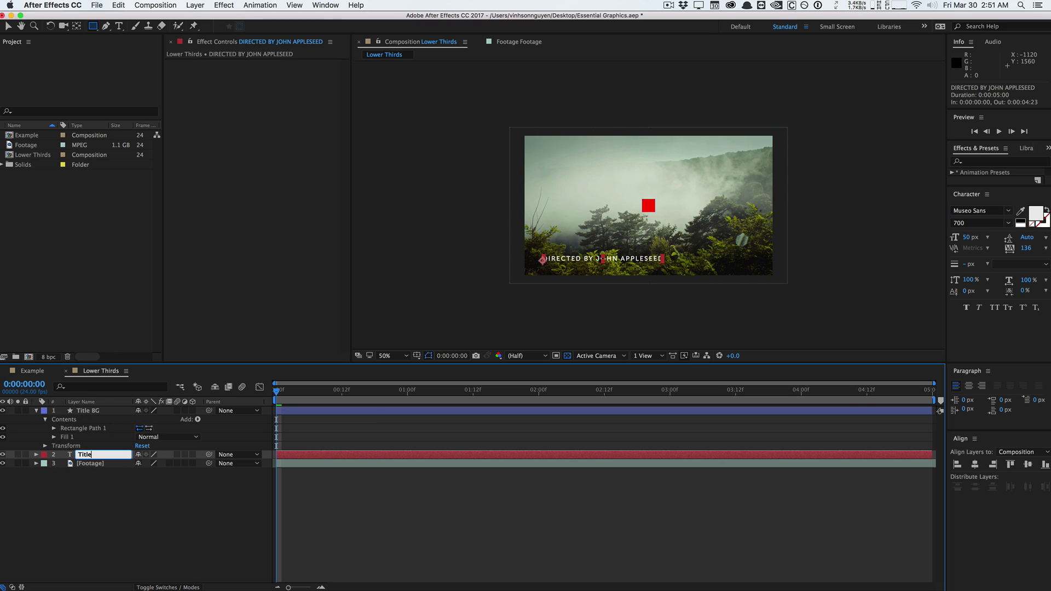
pyautogui.press('Return')
# Move the Title layer above Title BG in the layer stack.
pyautogui.click(90, 411)
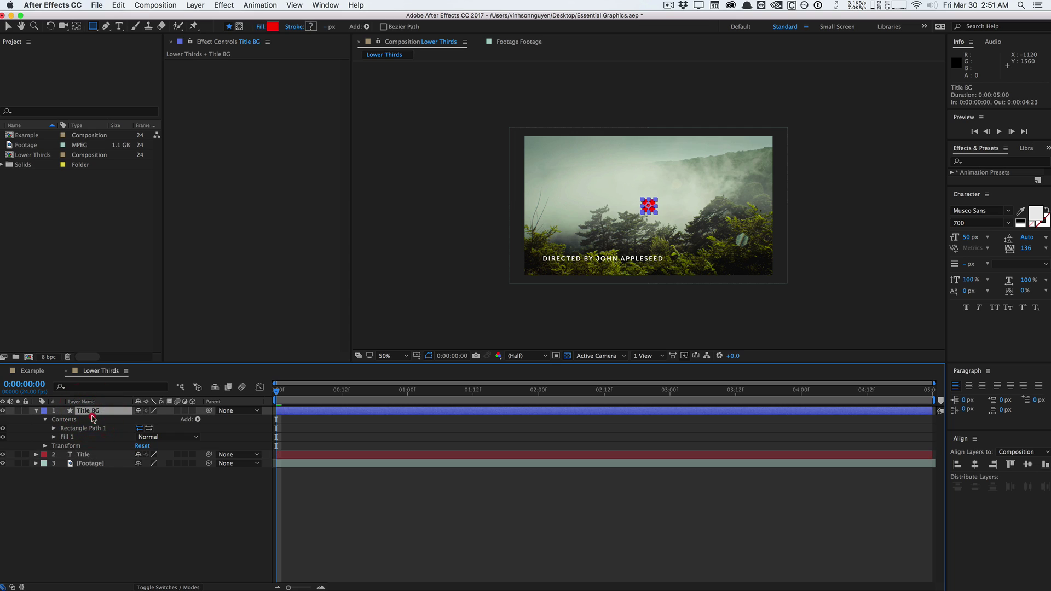
pyautogui.moveTo(93, 456); pyautogui.dragTo(100, 418)
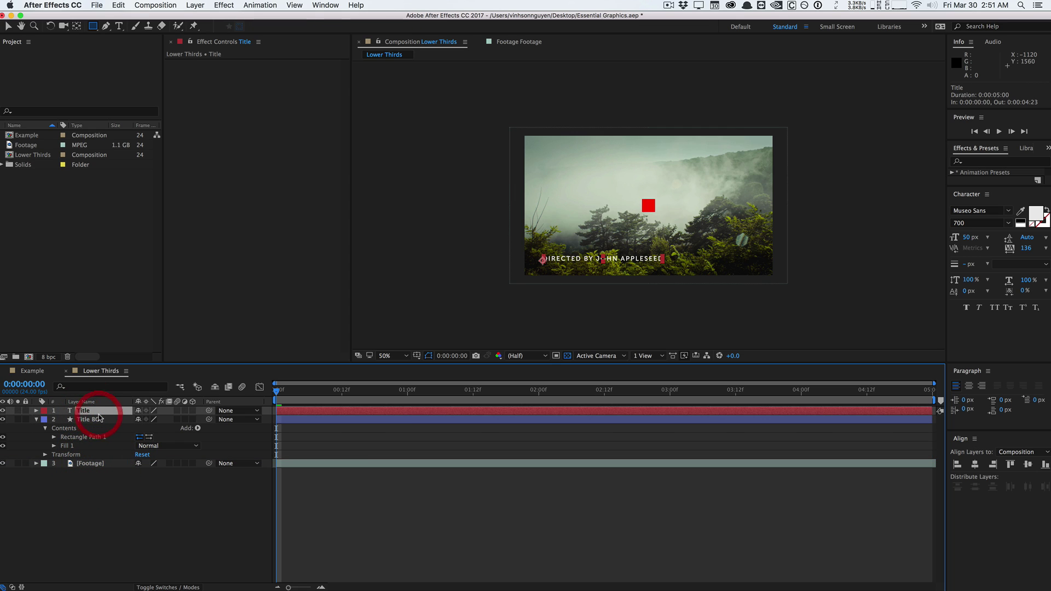
pyautogui.click(97, 419)
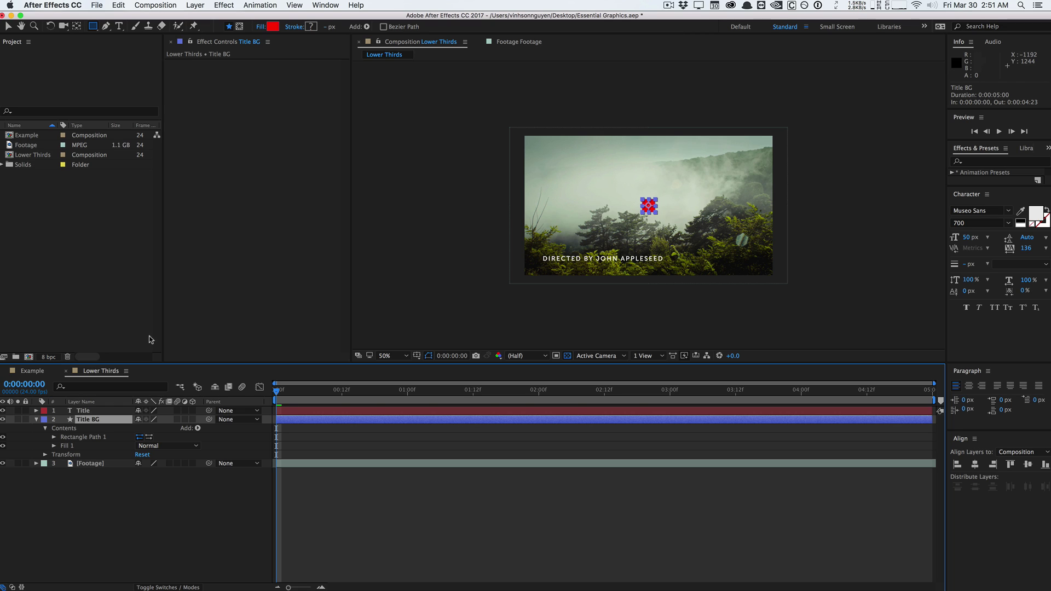
pyautogui.click(88, 410)
pyautogui.click(90, 419)
pyautogui.click(54, 436)
# Start a Size expression on Rectangle Path 1 with 'lay =' pick-whipped to the Title layer.
pyautogui.press('u')
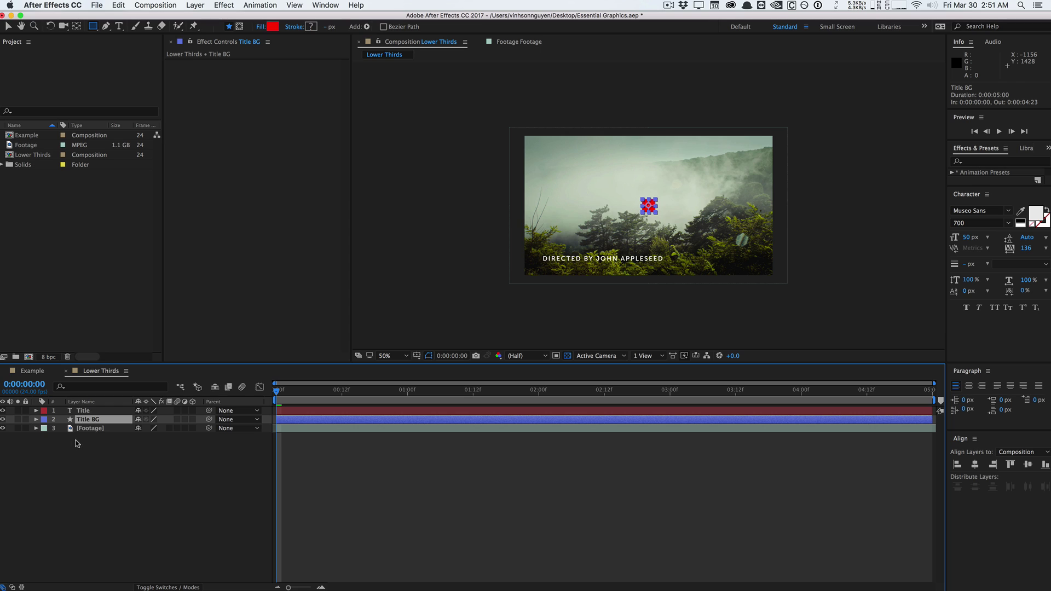
pyautogui.click(36, 419)
pyautogui.click(45, 428)
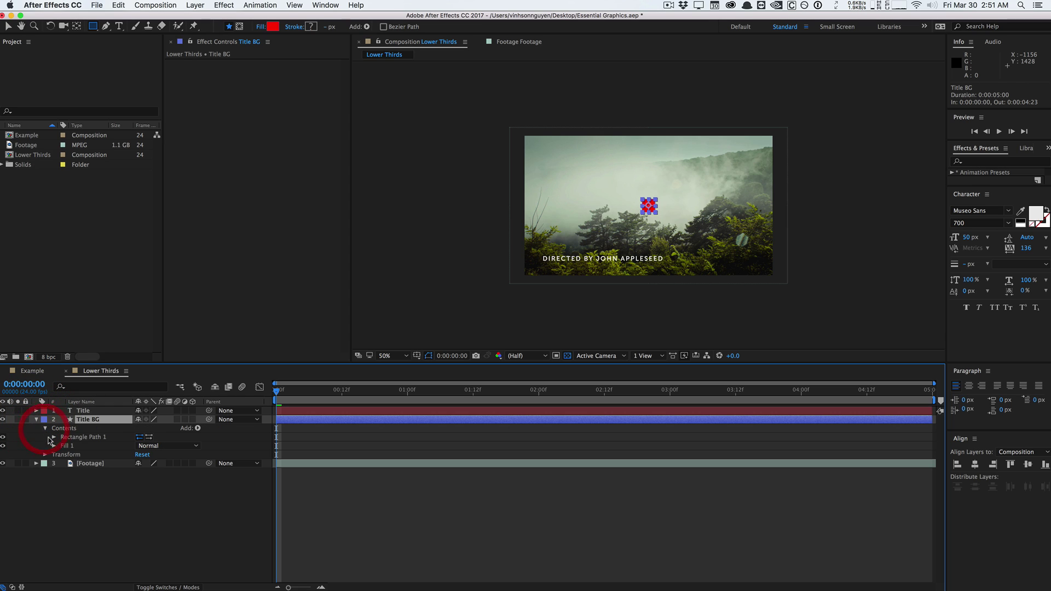
pyautogui.click(53, 437)
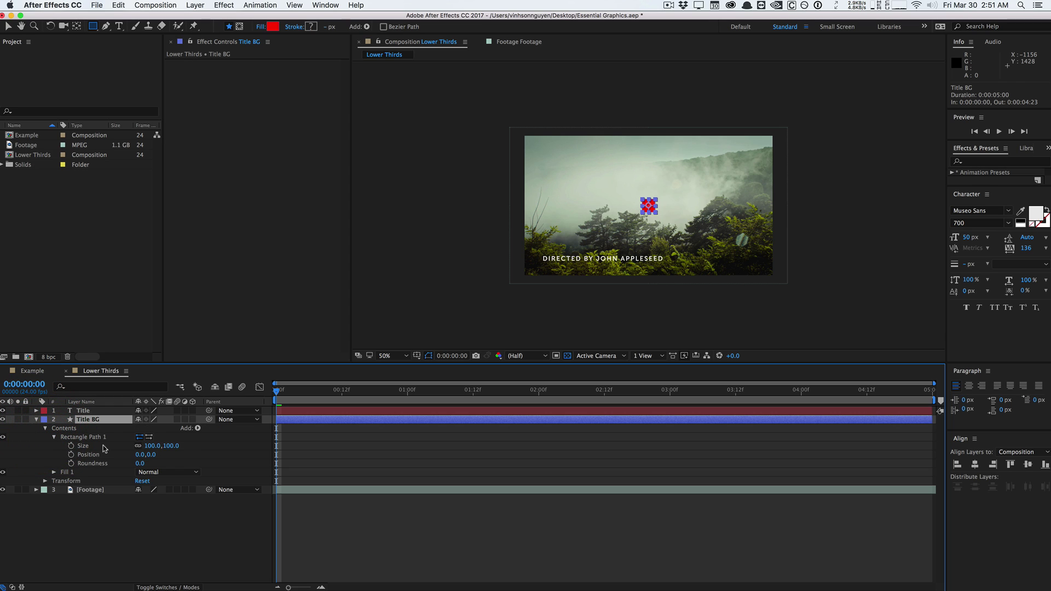
pyautogui.keyDown('alt'); pyautogui.click(71, 445); pyautogui.keyUp('alt')
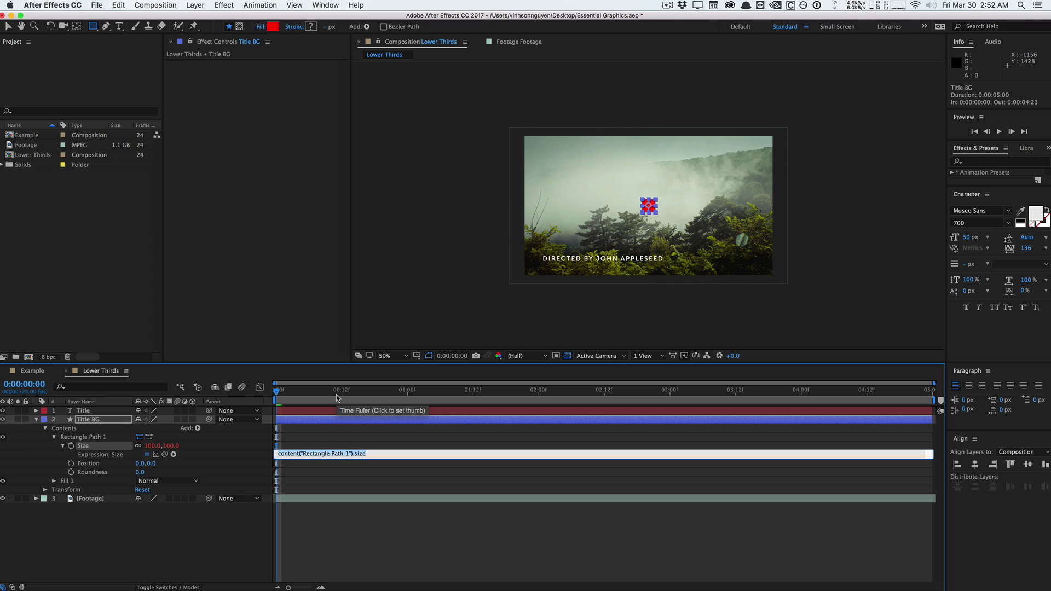
pyautogui.write('lay =')
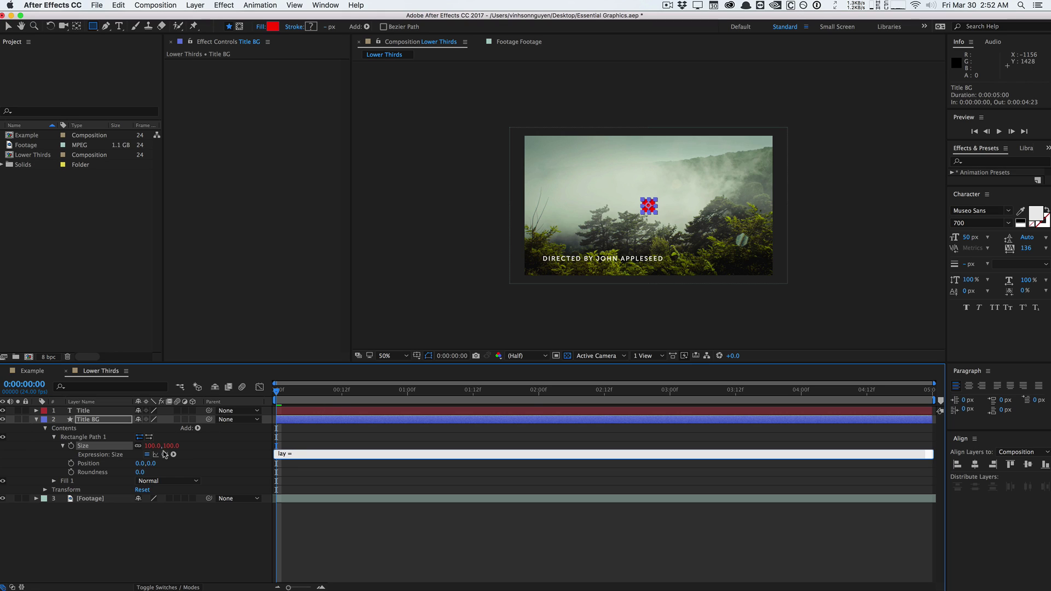
pyautogui.moveTo(164, 454); pyautogui.dragTo(110, 414)
# Complete the expression using sourceRectAtTime width and height, returning [x, y].
pyautogui.press('Return')
pyautogui.press('Return')
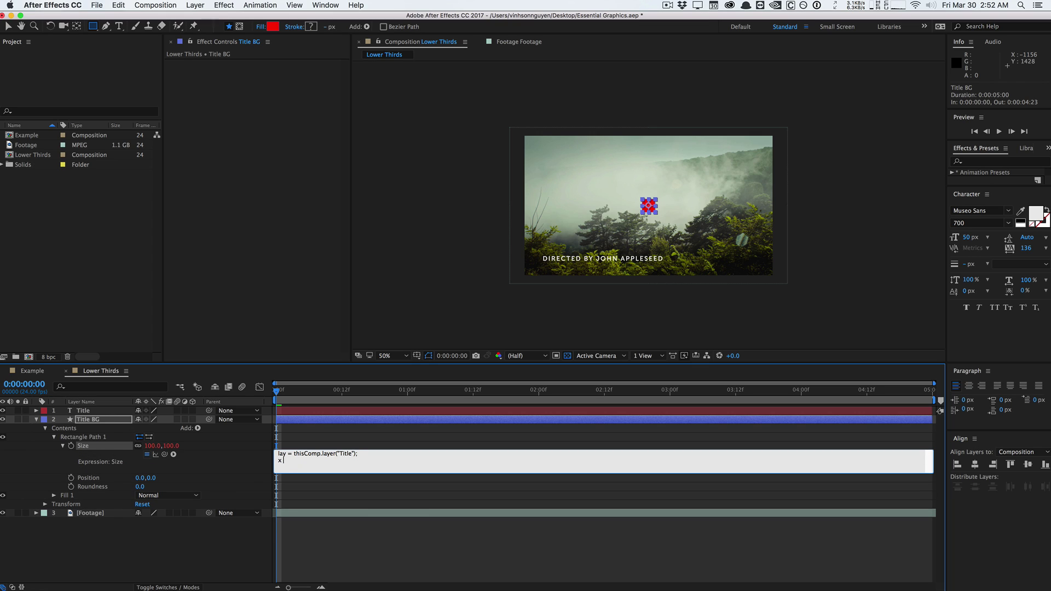
pyautogui.write('x = lay.sourceRectAtTime().width; y = ')
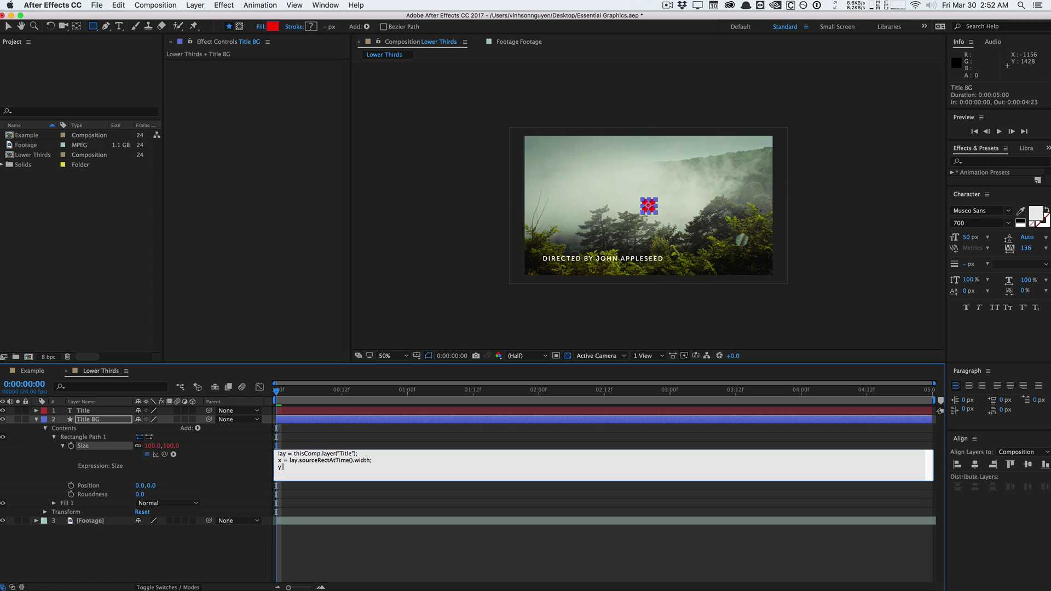
pyautogui.write('lay.sourceRectAtTime().height;')
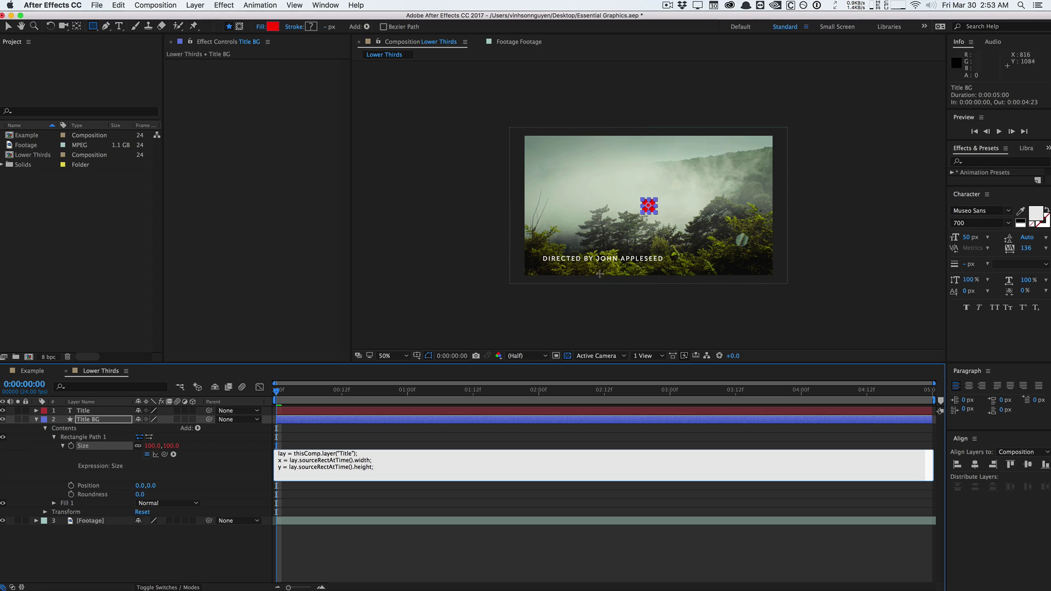
pyautogui.press('Return')
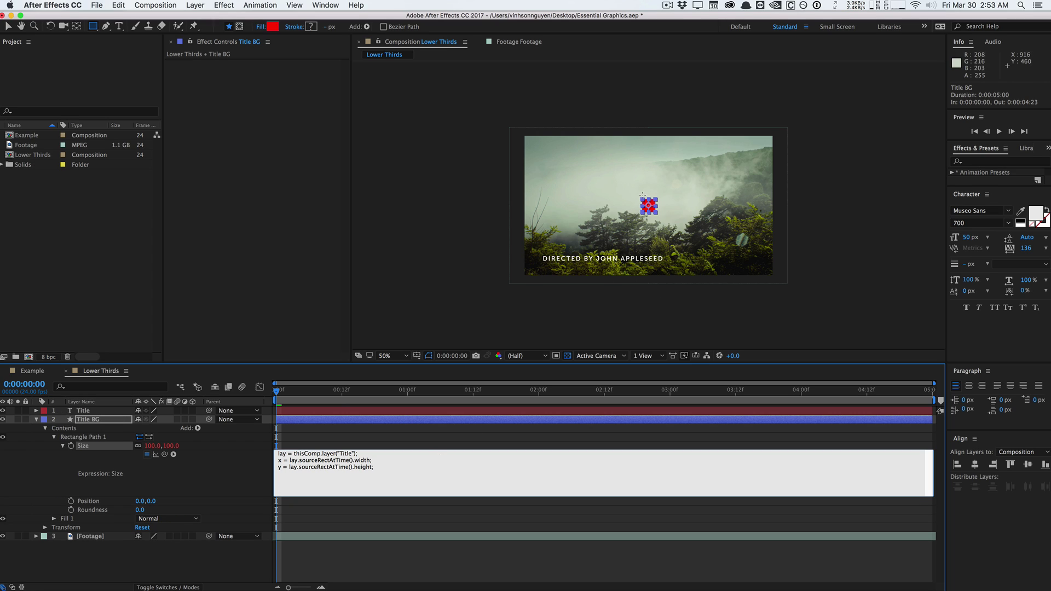
pyautogui.write('[px')
pyautogui.moveTo(386, 471); pyautogui.dragTo(262, 431)
pyautogui.click(303, 483)
pyautogui.click(214, 485)
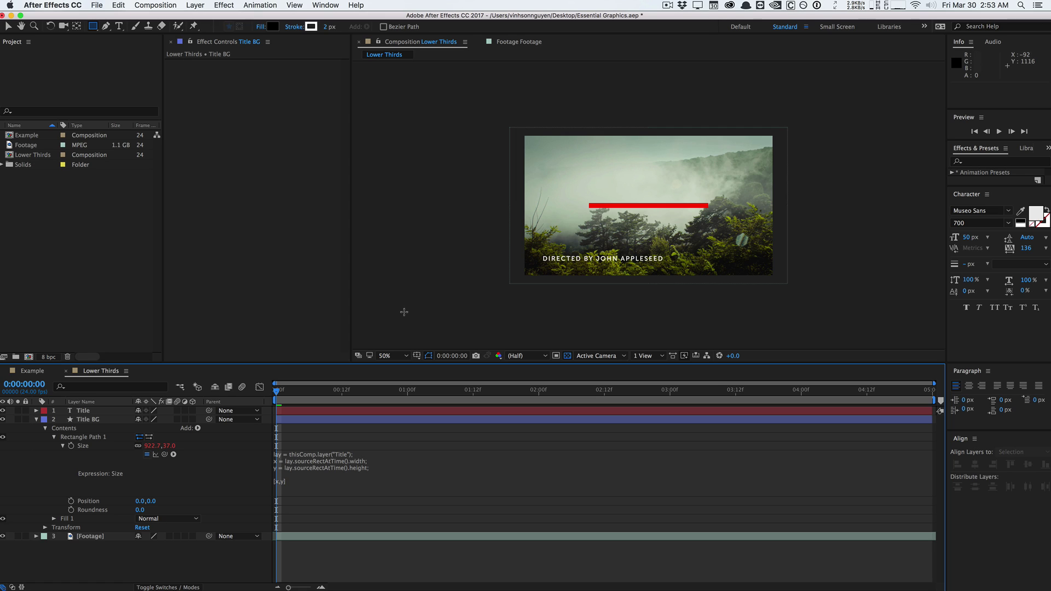
# Compare the resulting red bar with the Title layer's bounds.
pyautogui.click(100, 411)
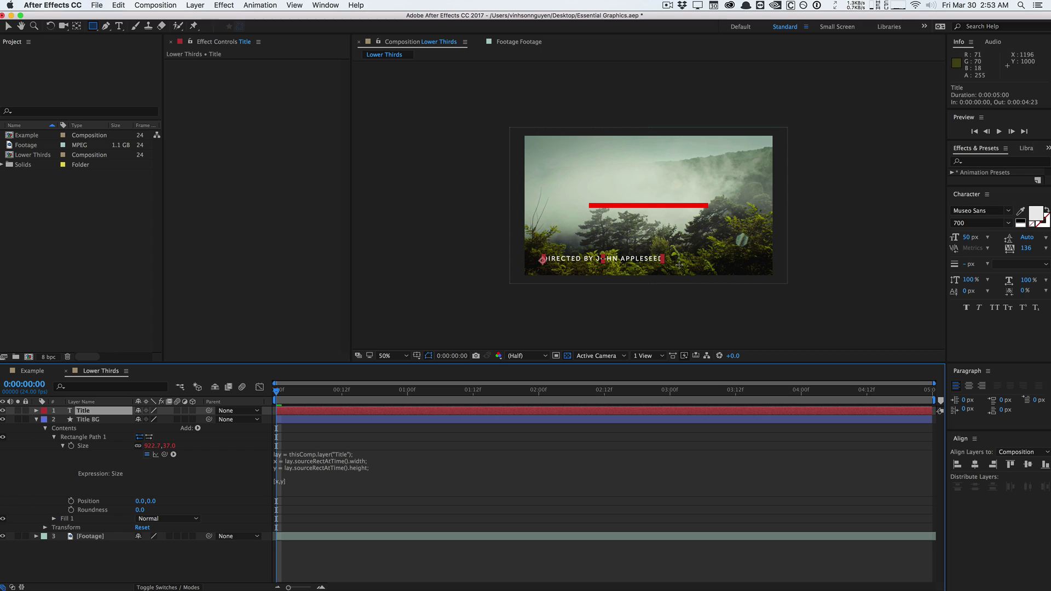
pyautogui.click(299, 482)
pyautogui.click(90, 421)
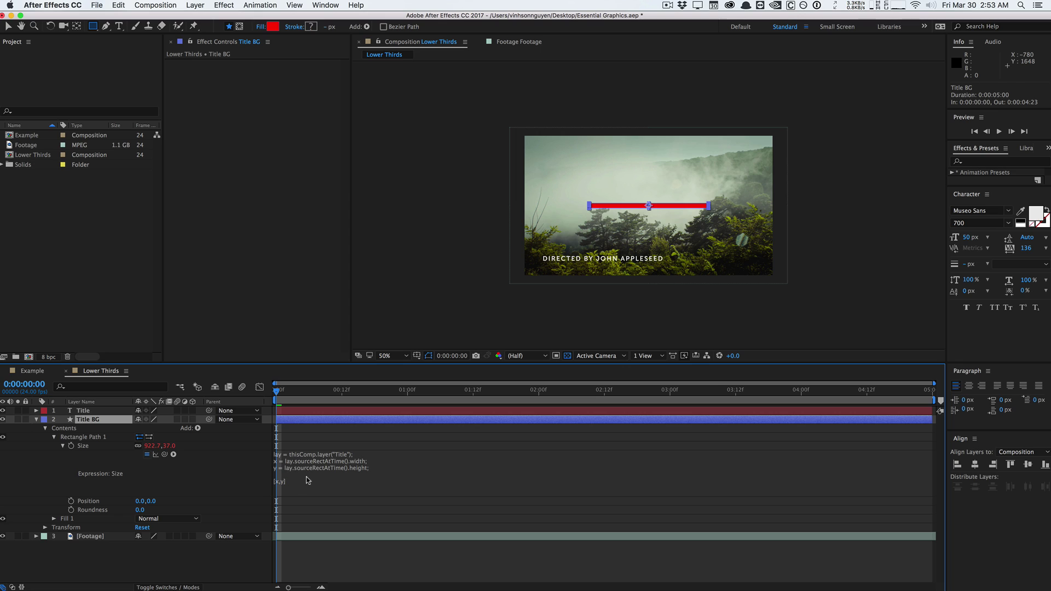
pyautogui.click(106, 567)
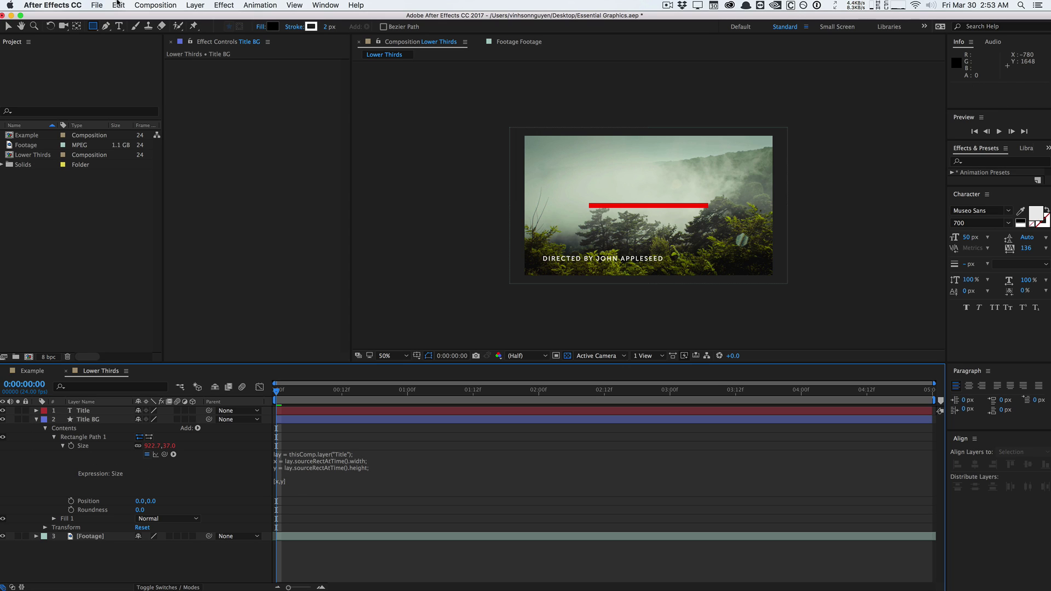
pyautogui.click(196, 5)
# Create a null object layer named 'Controls'.
pyautogui.moveTo(203, 18)
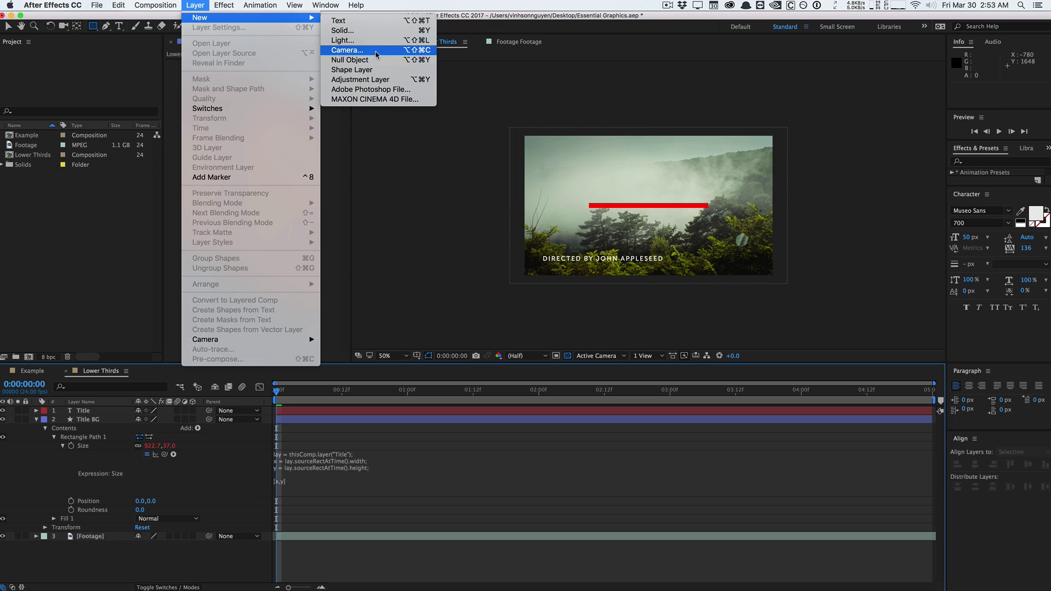
pyautogui.click(361, 60)
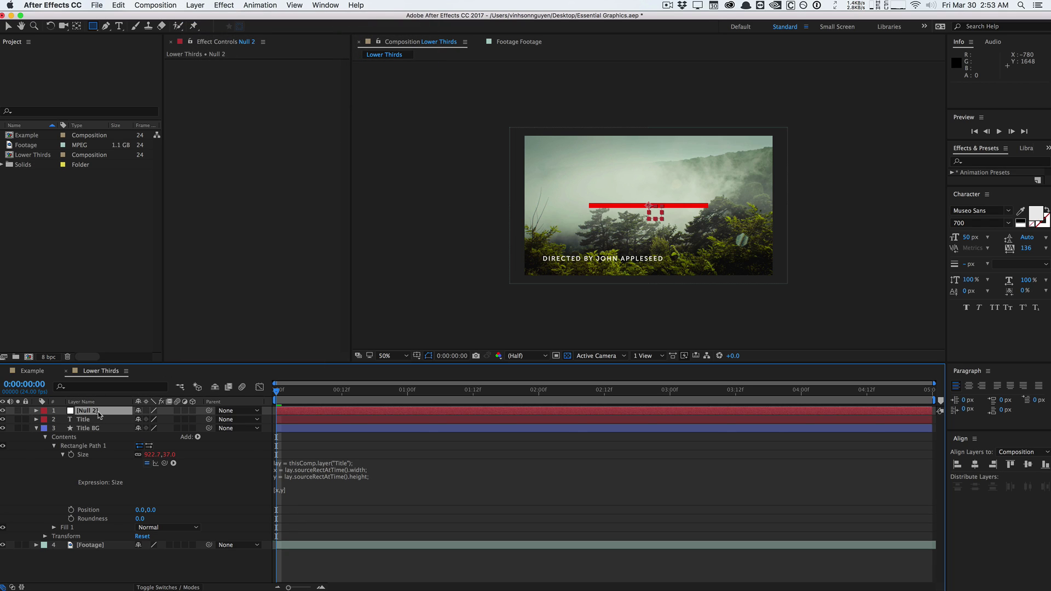
pyautogui.press('Return')
pyautogui.write('Controls')
pyautogui.press('Return')
# Add a Slider Control to Controls and name it 'X Position'.
pyautogui.click(232, 4)
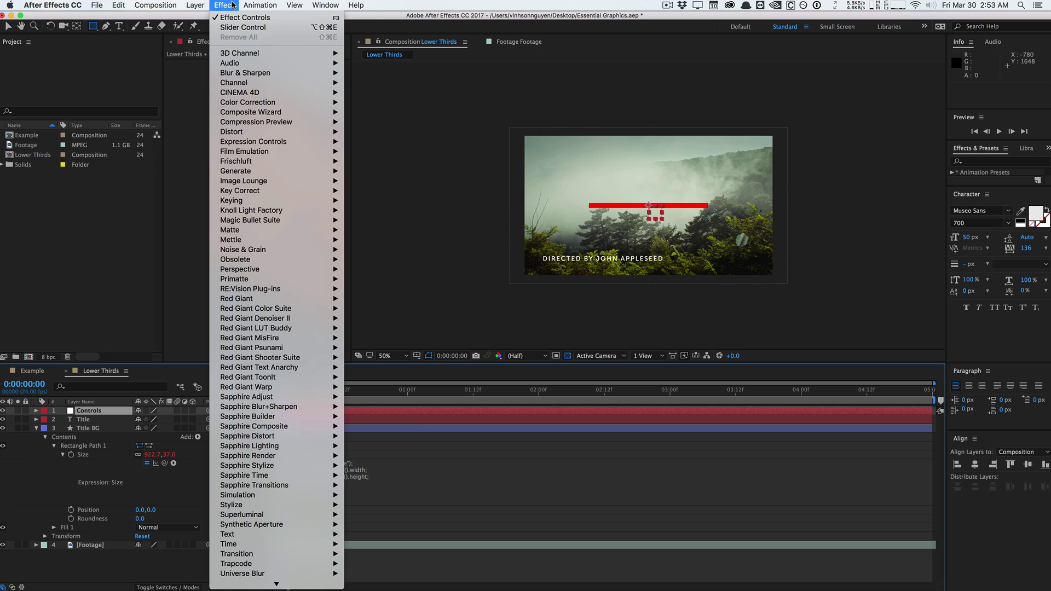
pyautogui.moveTo(305, 143)
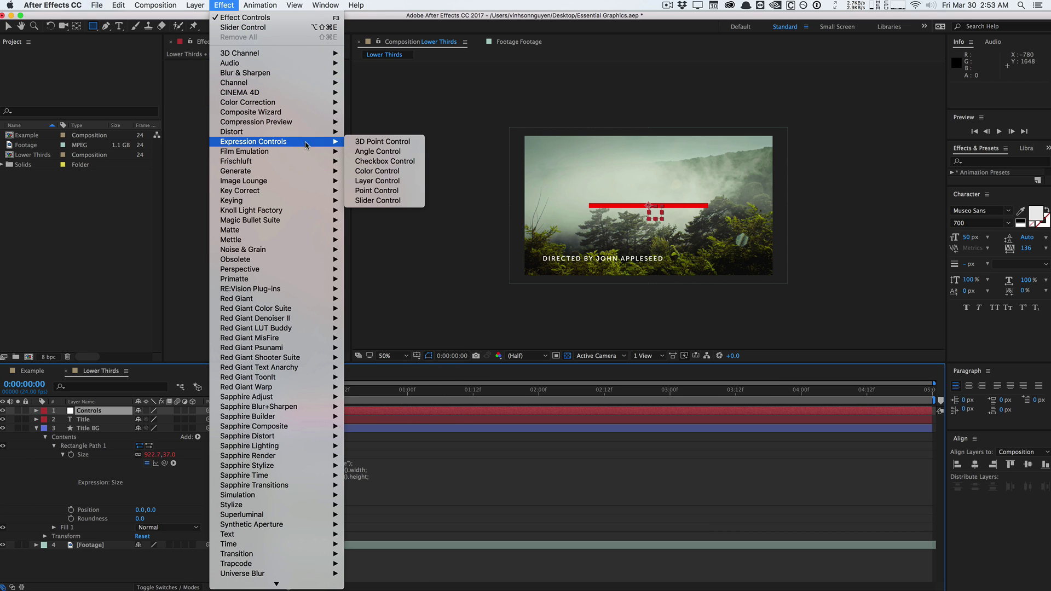
pyautogui.click(389, 200)
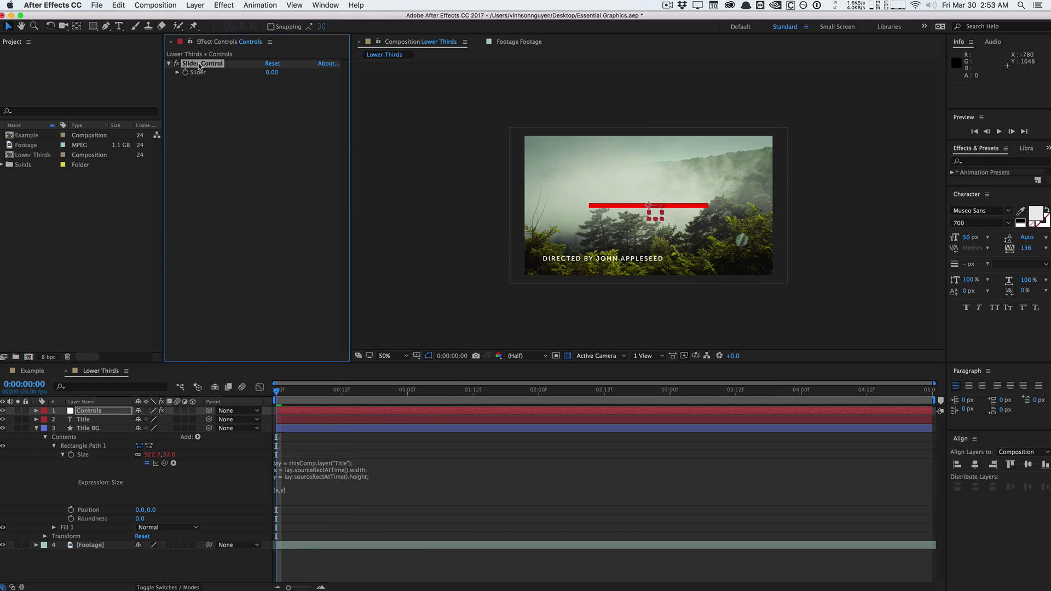
pyautogui.press('Return')
pyautogui.write('X Po')
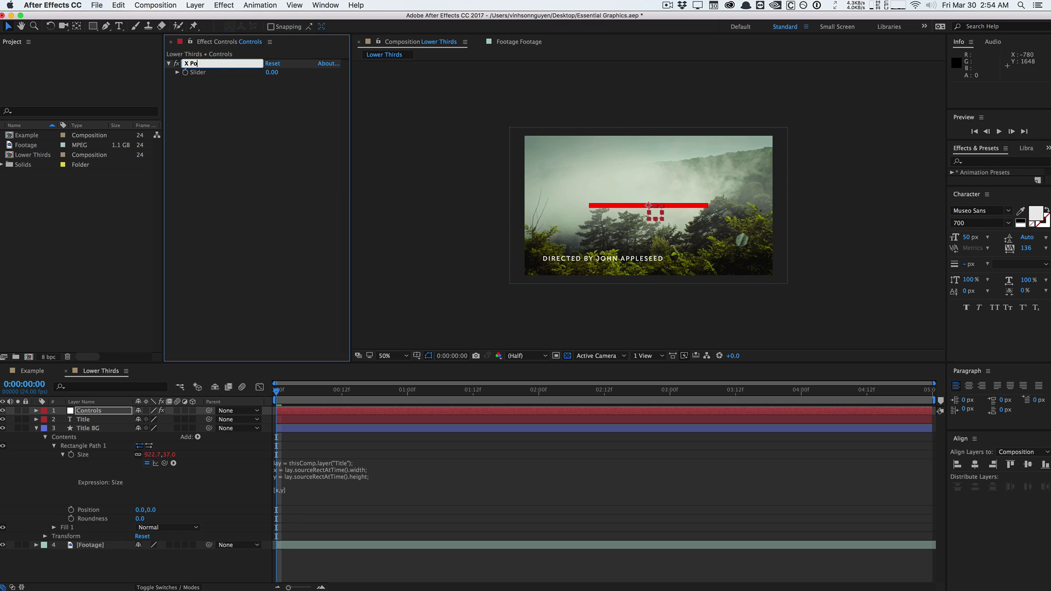
pyautogui.write('sition')
pyautogui.press('Return')
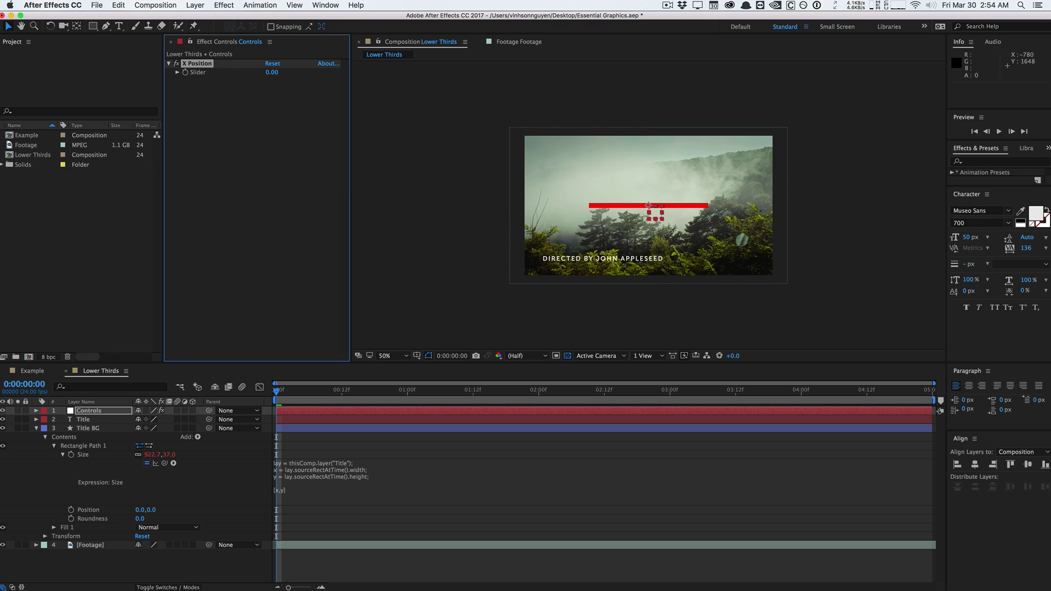
pyautogui.press('super+y')
pyautogui.press('Escape')
# Duplicate the slider twice, naming the copies 'Y Position' and 'Padding Amount'.
pyautogui.press('super+d')
pyautogui.press('Return')
pyautogui.write('Y')
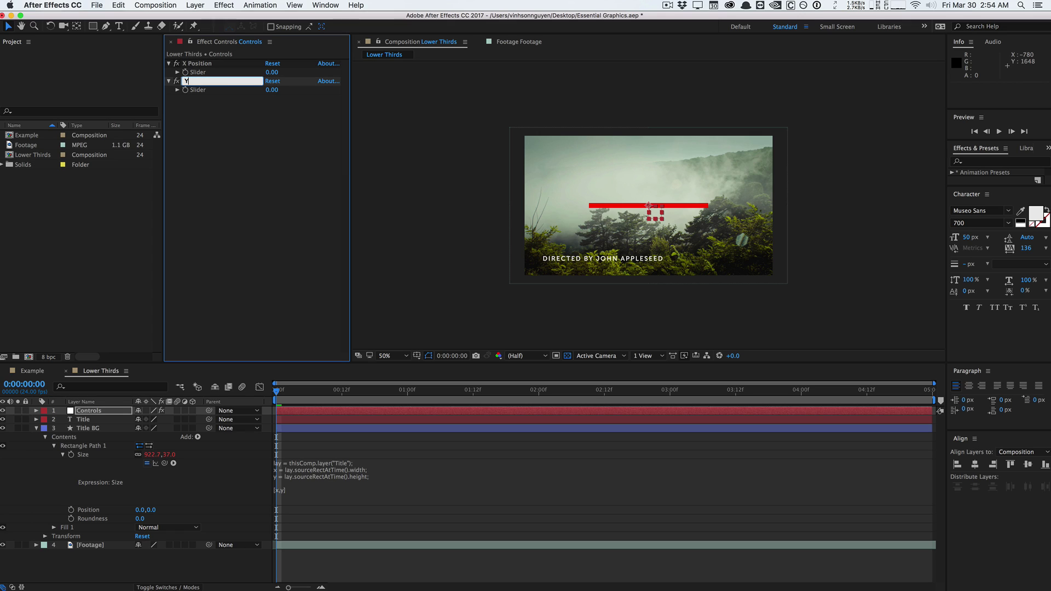
pyautogui.write(' Position')
pyautogui.press('Return')
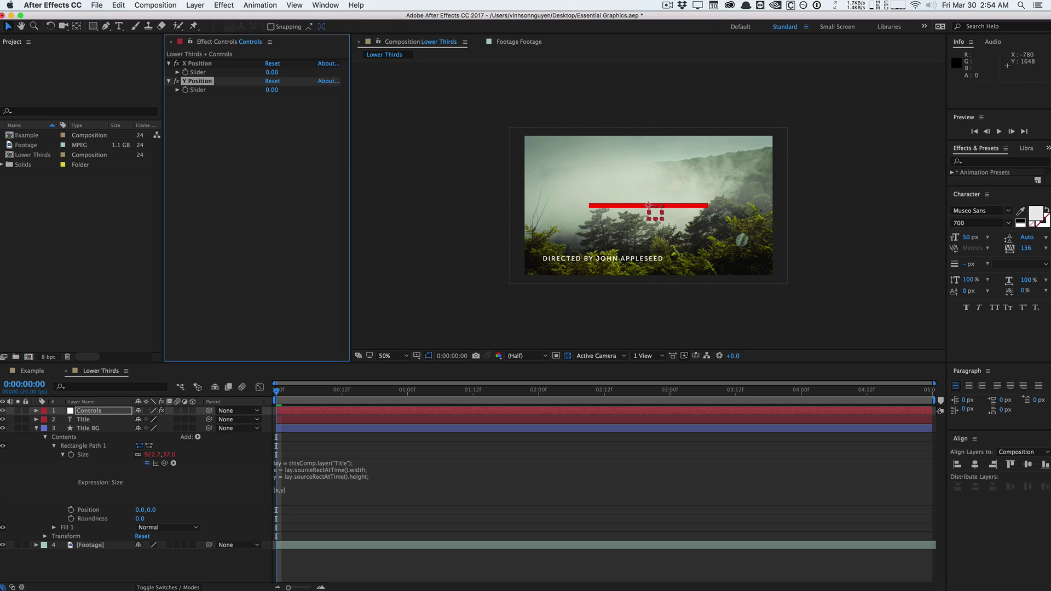
pyautogui.press('super+d')
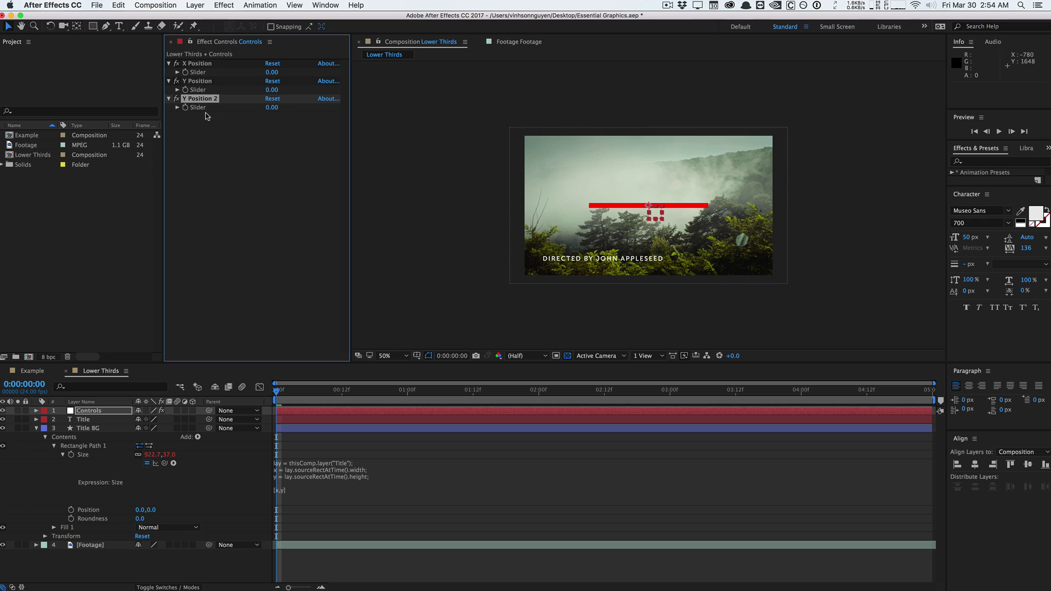
pyautogui.press('Return')
pyautogui.write('P')
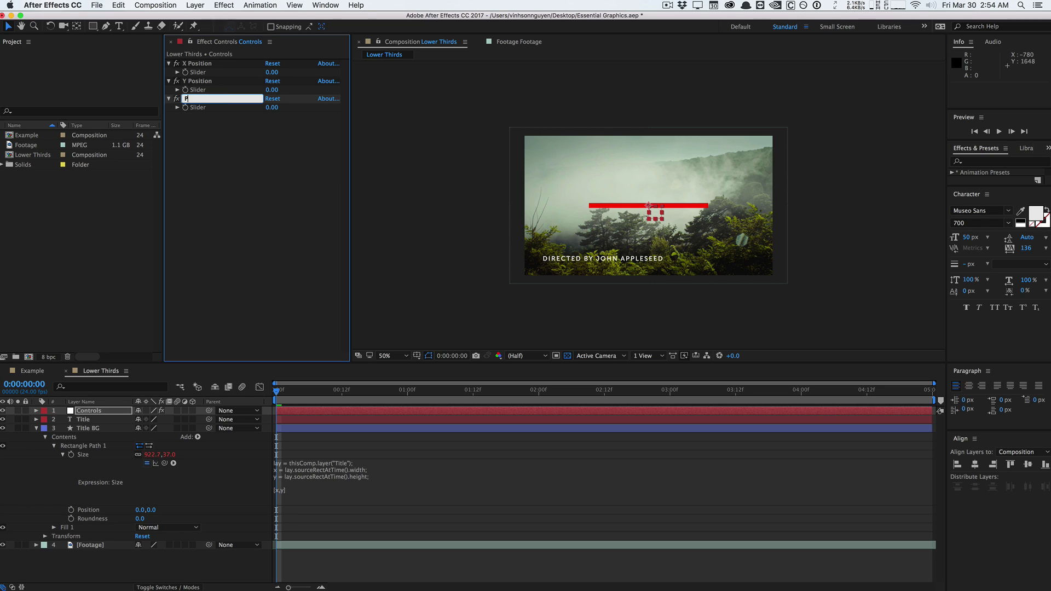
pyautogui.write('adding Amount')
pyautogui.press('Return')
# Add a Color Control named 'BG Color' to the Controls layer.
pyautogui.click(233, 4)
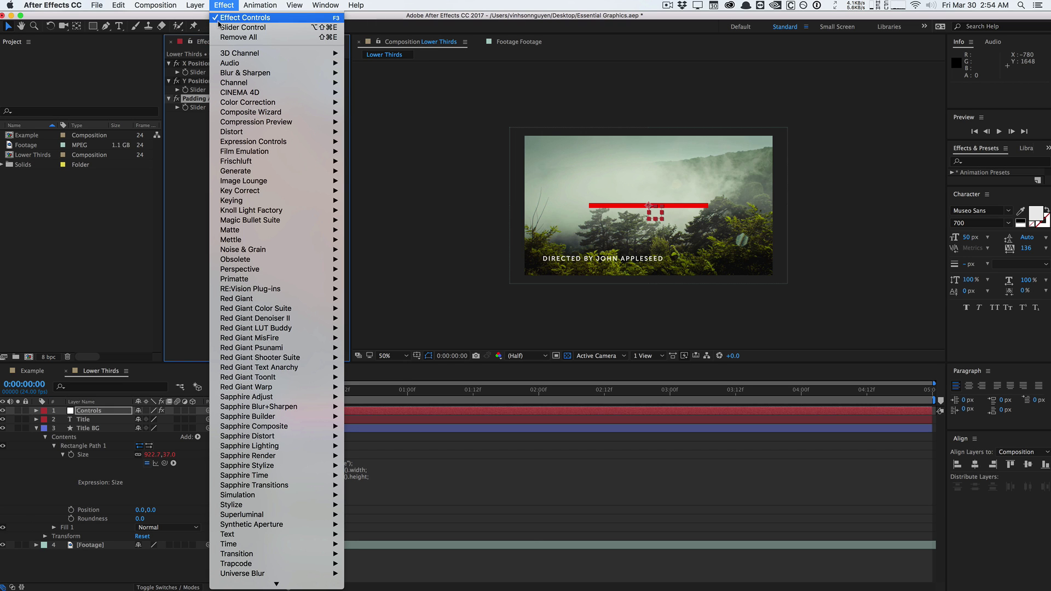
pyautogui.moveTo(303, 169)
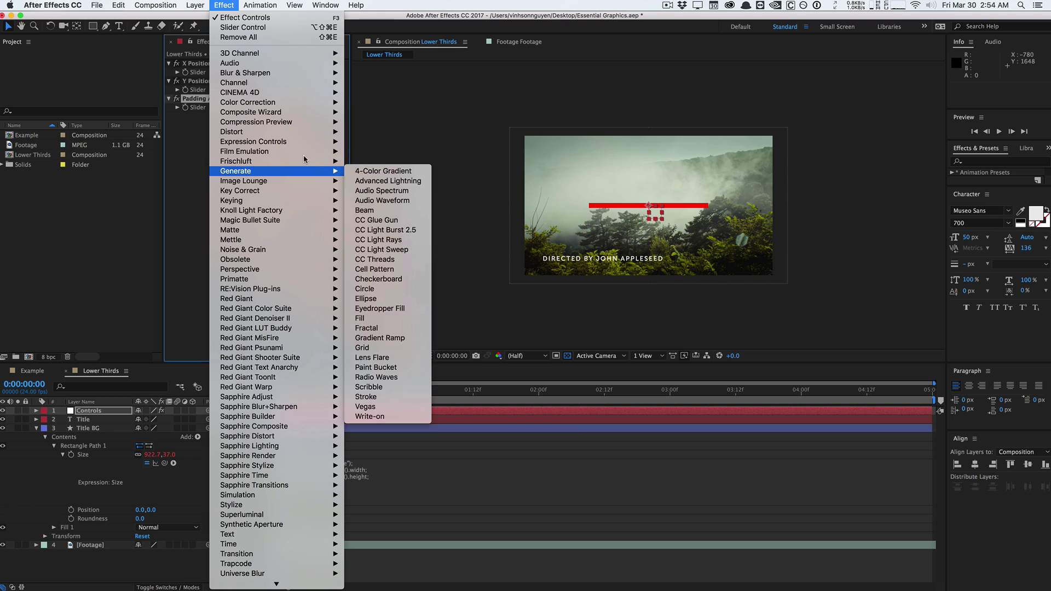
pyautogui.moveTo(304, 142)
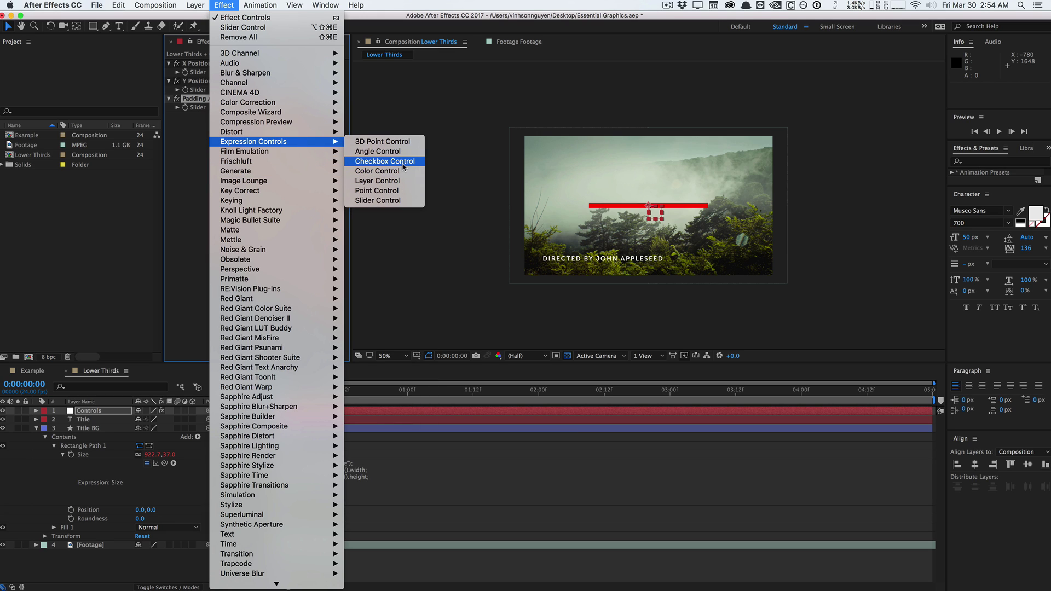
pyautogui.click(383, 171)
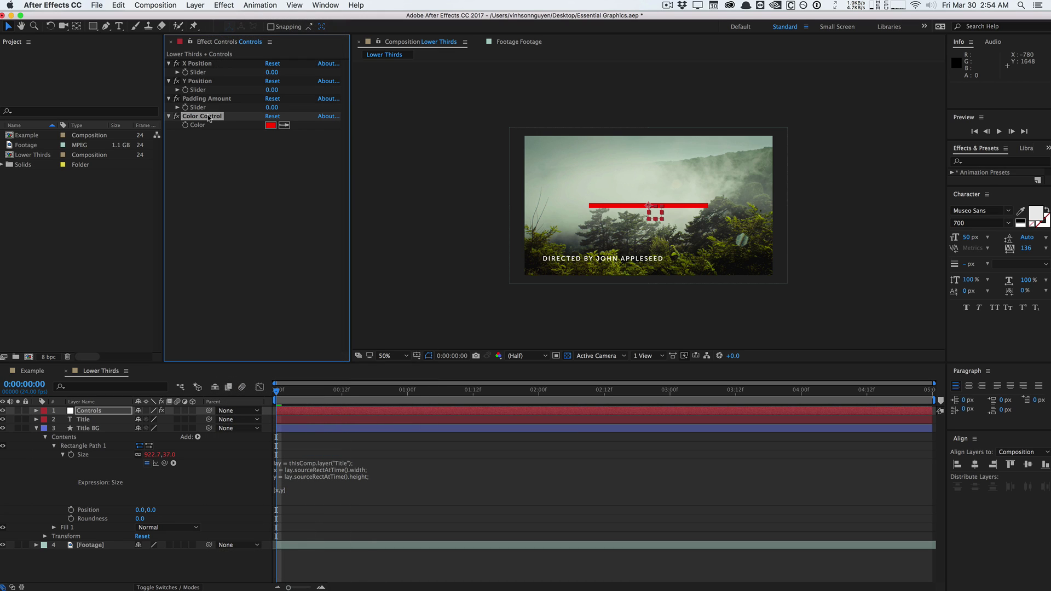
pyautogui.press('Return')
pyautogui.write('BG Color')
pyautogui.press('Return')
pyautogui.click(226, 157)
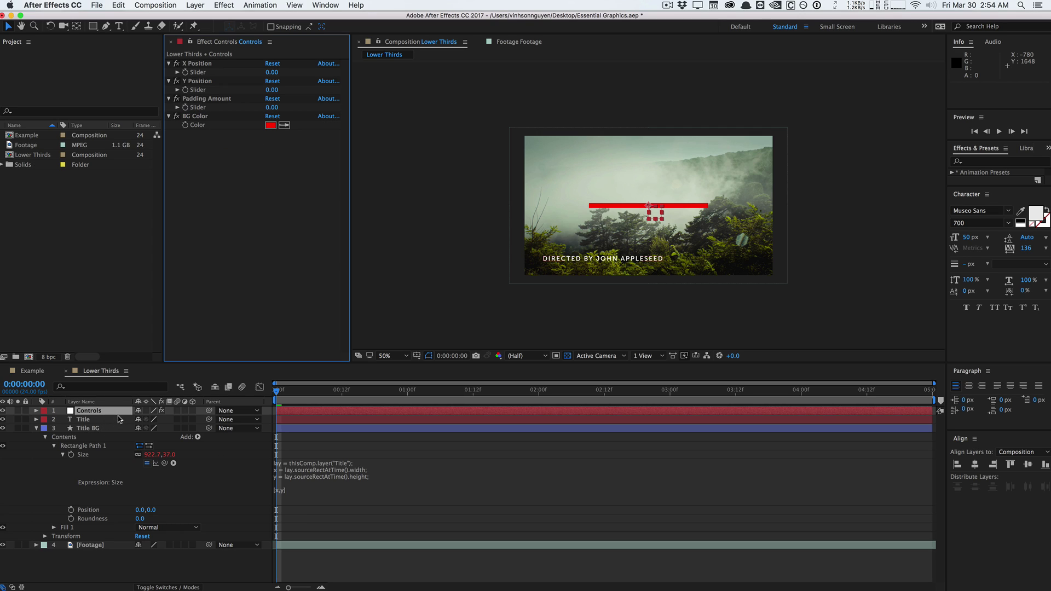
# Expand the Controls layer's X Position, Y Position, Padding Amount and BG Color effects.
pyautogui.click(37, 411)
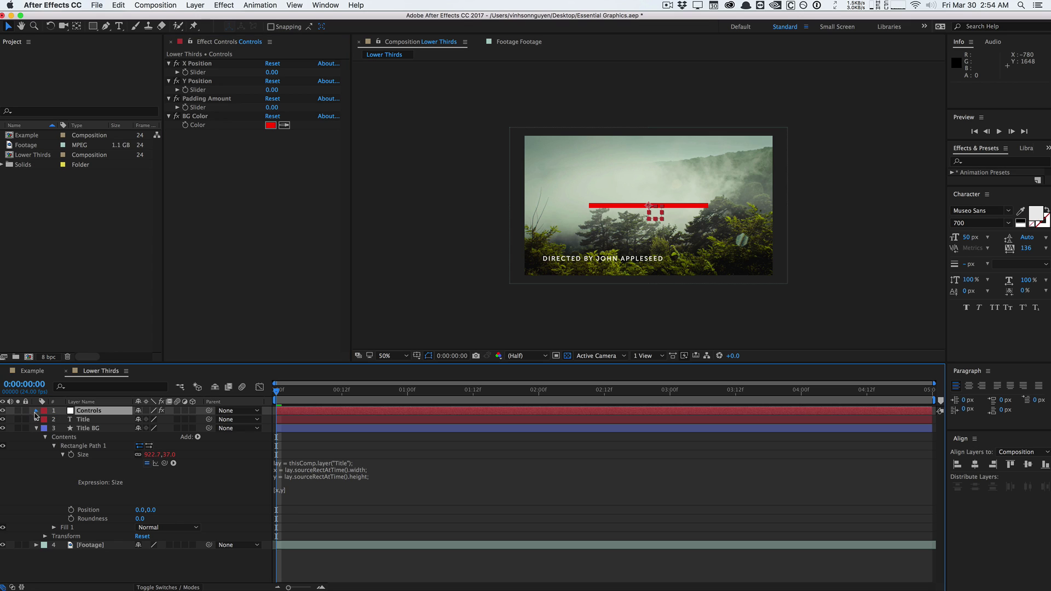
pyautogui.press('u')
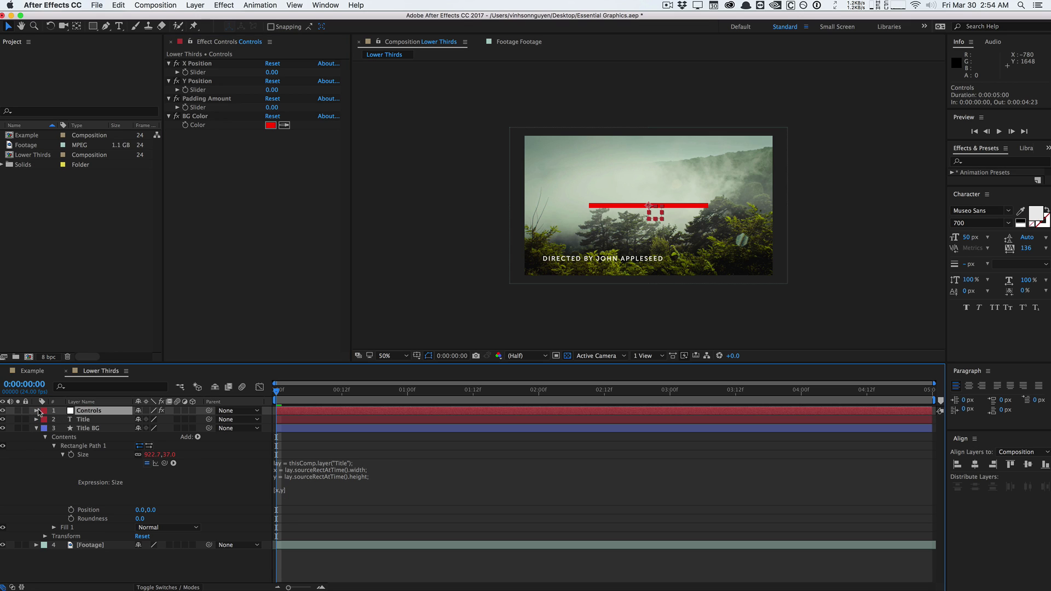
pyautogui.click(36, 411)
pyautogui.click(45, 419)
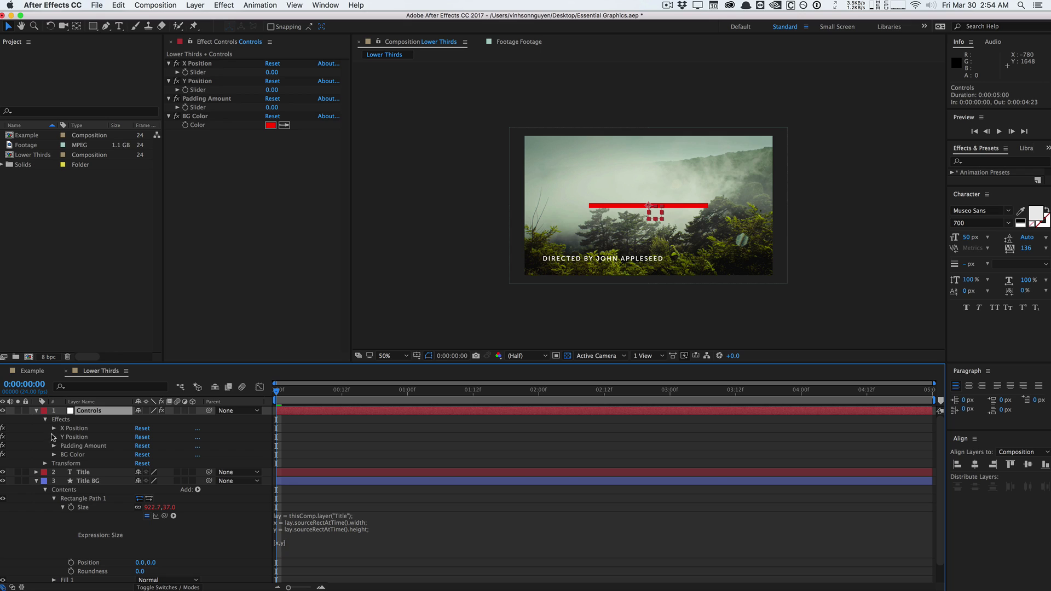
pyautogui.click(54, 428)
pyautogui.click(53, 454)
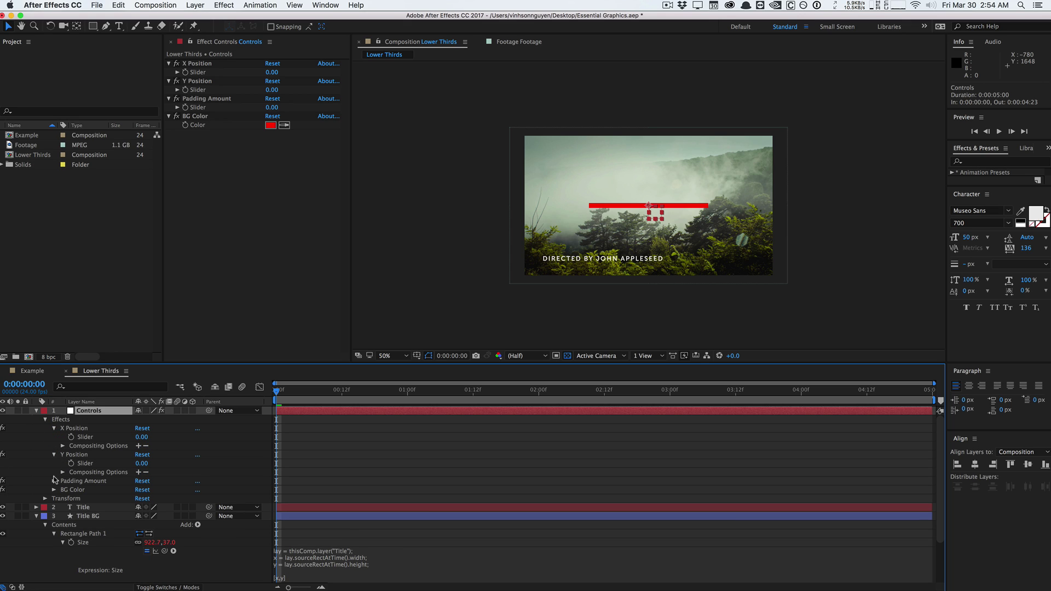
pyautogui.click(54, 481)
pyautogui.click(53, 507)
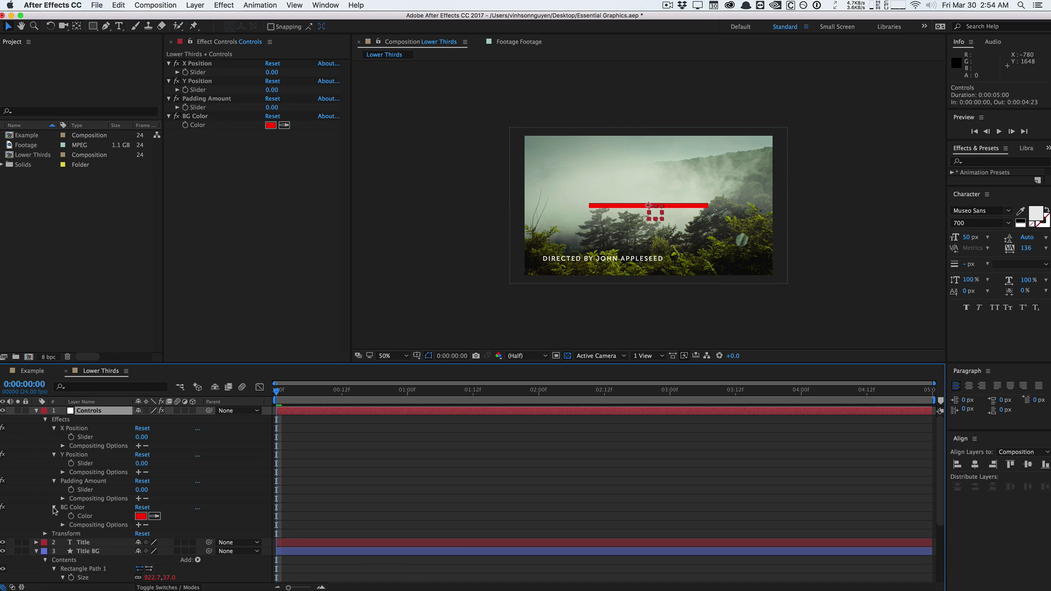
pyautogui.scroll(-3, 71, 514)
pyautogui.click(88, 508)
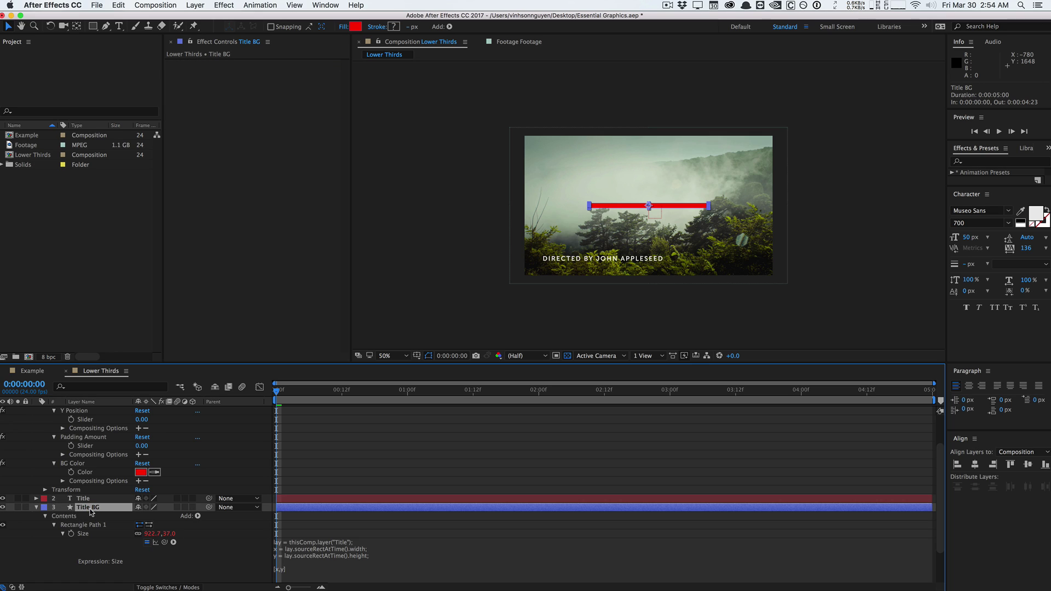
pyautogui.scroll(-3, 90, 512)
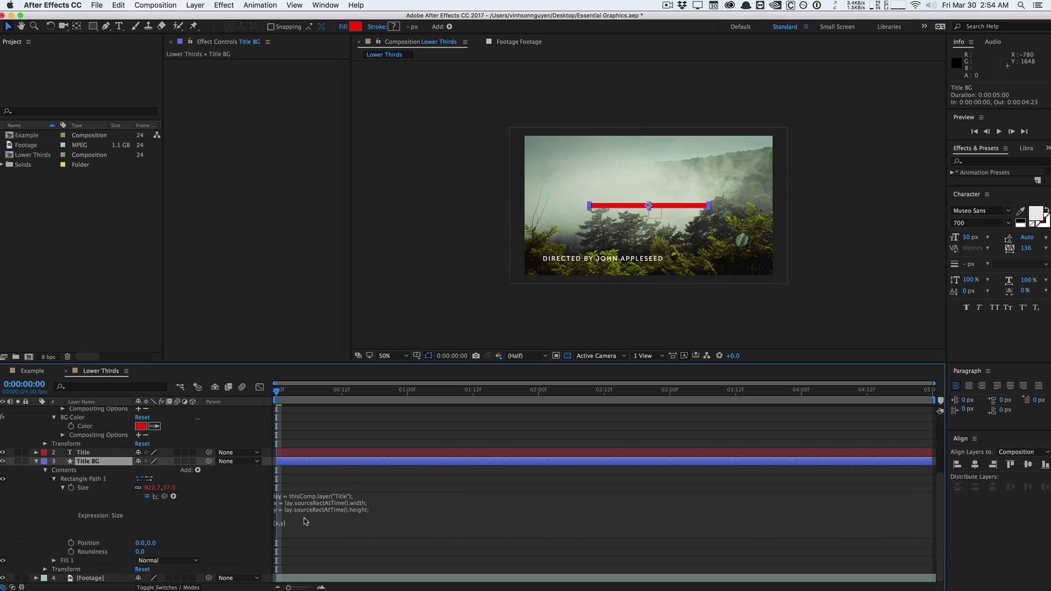
pyautogui.scroll(2, 113, 522)
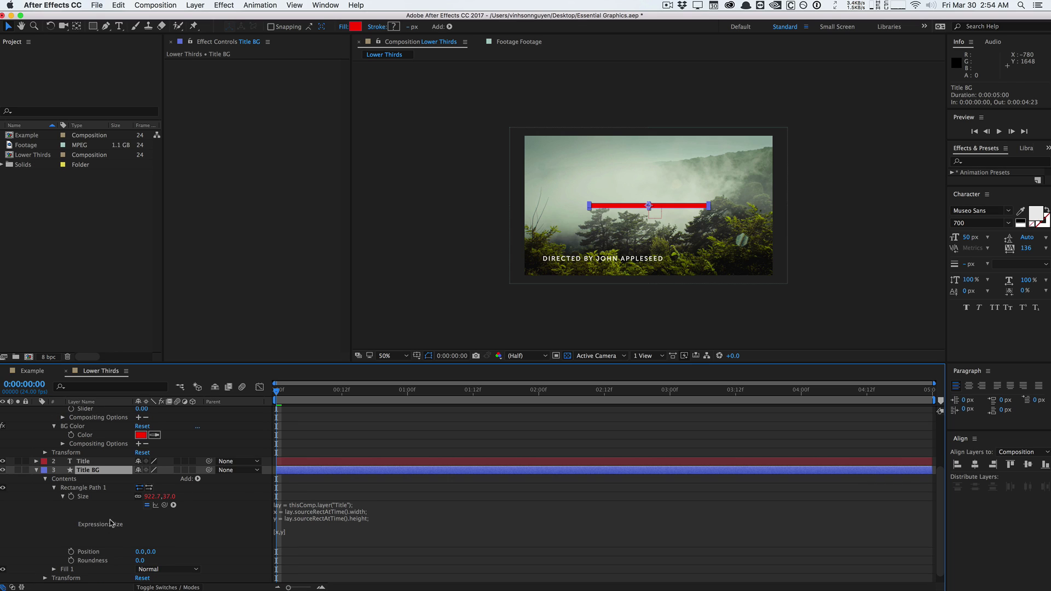
# Add 'padding =' linked to Padding Amount and return [x + padding, y + padding].
pyautogui.click(340, 538)
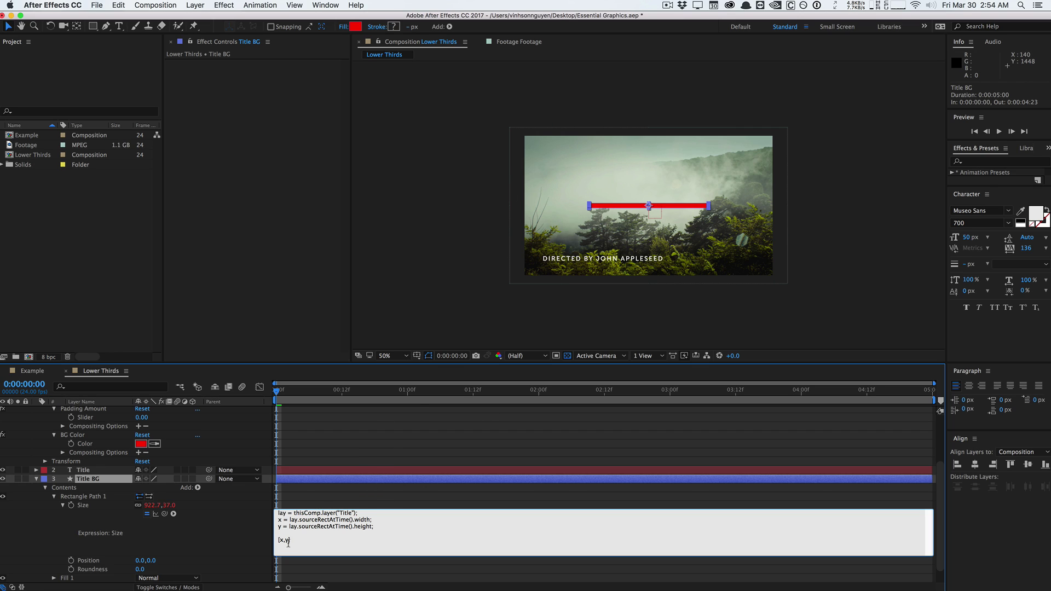
pyautogui.click(387, 526)
pyautogui.press('Return')
pyautogui.write('padding =')
pyautogui.moveTo(164, 513); pyautogui.dragTo(88, 444)
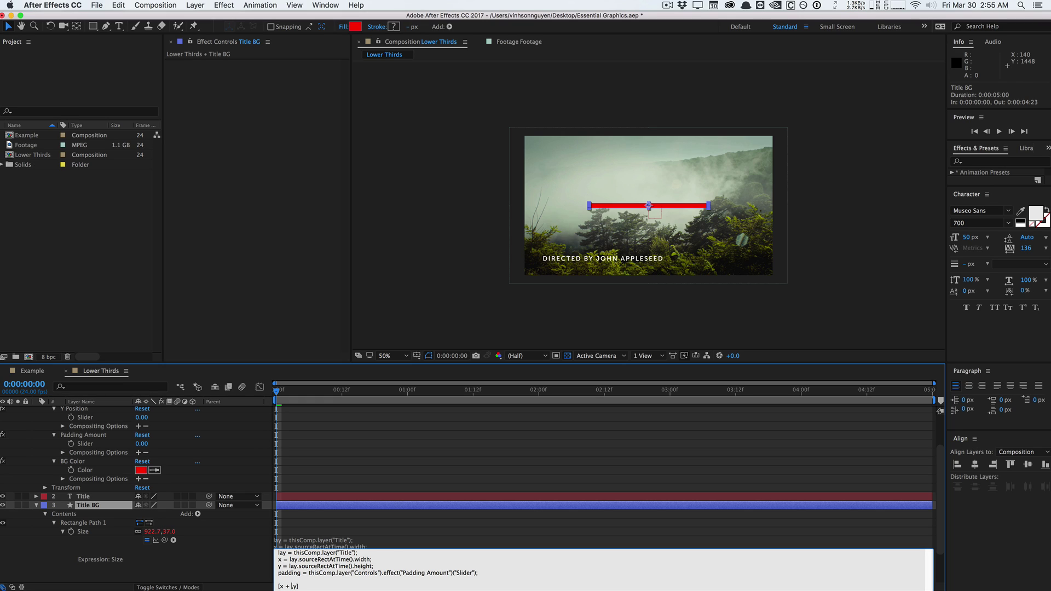
pyautogui.write('ding,y + padding')
pyautogui.click(353, 448)
# Test raising Padding Amount to grow the box, then undo it.
pyautogui.click(97, 411)
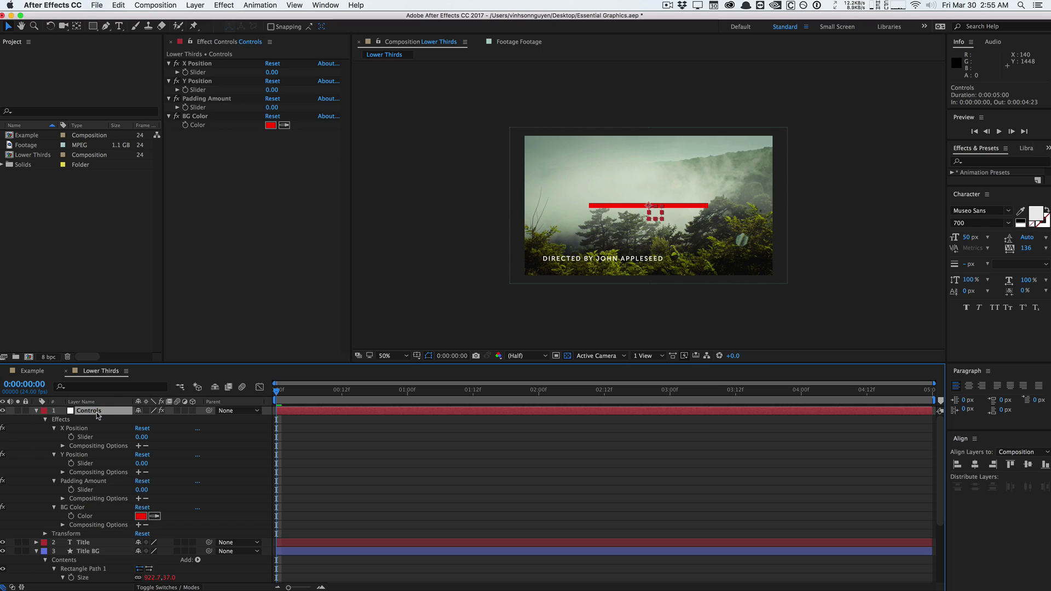
pyautogui.moveTo(284, 111); pyautogui.dragTo(370, 101)
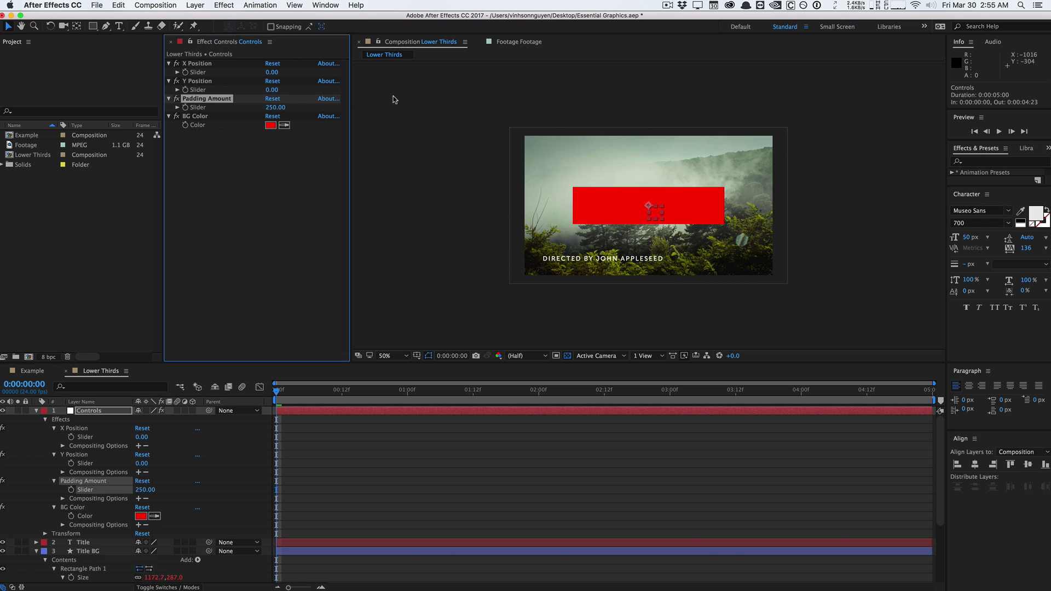
pyautogui.press('super+z')
# Pick-whip Title BG's Fill 1 Color expression to the Controls layer's BG Color.
pyautogui.scroll(-5, 122, 541)
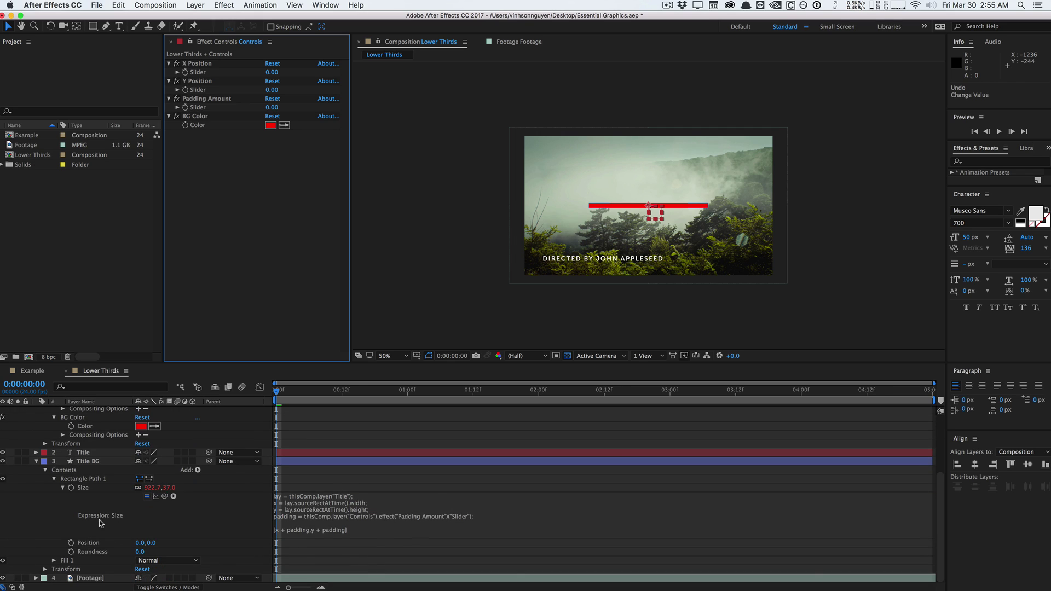
pyautogui.click(54, 560)
pyautogui.scroll(-1, 58, 553)
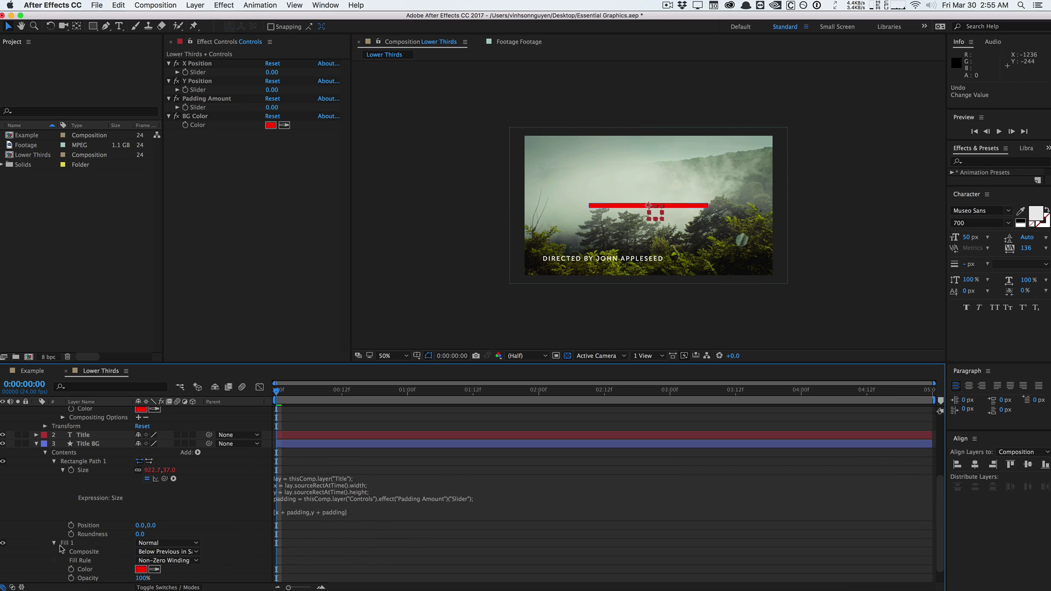
pyautogui.keyDown('alt'); pyautogui.click(71, 570); pyautogui.keyUp('alt')
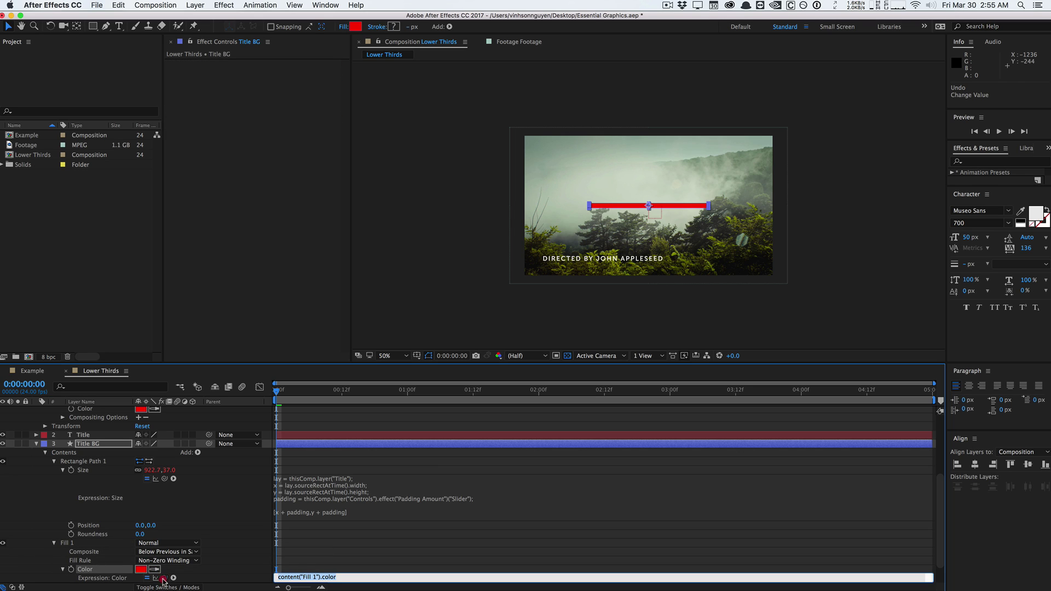
pyautogui.moveTo(164, 577); pyautogui.dragTo(99, 428)
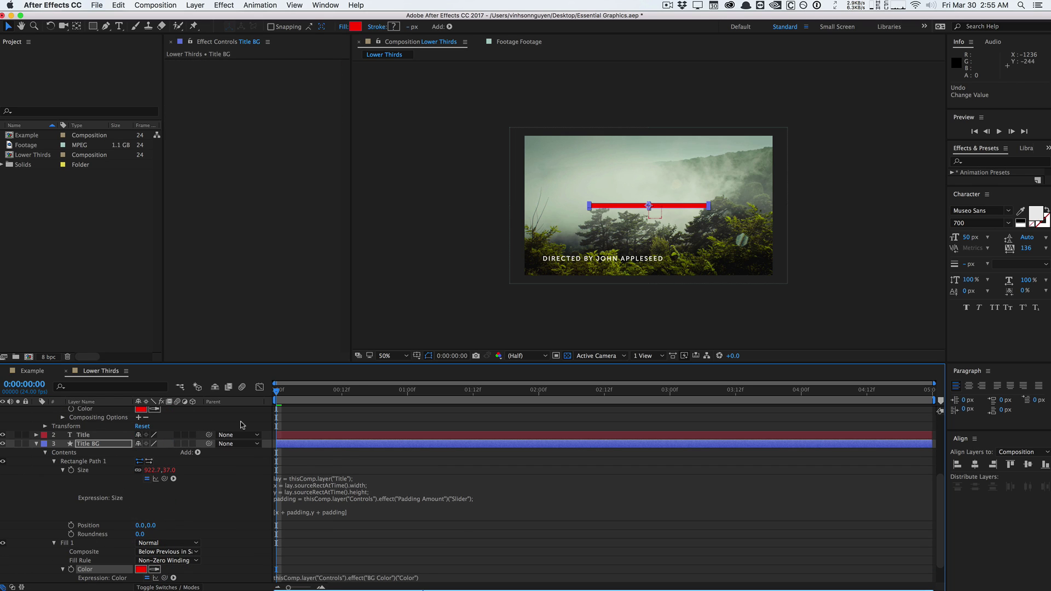
pyautogui.scroll(5, 192, 542)
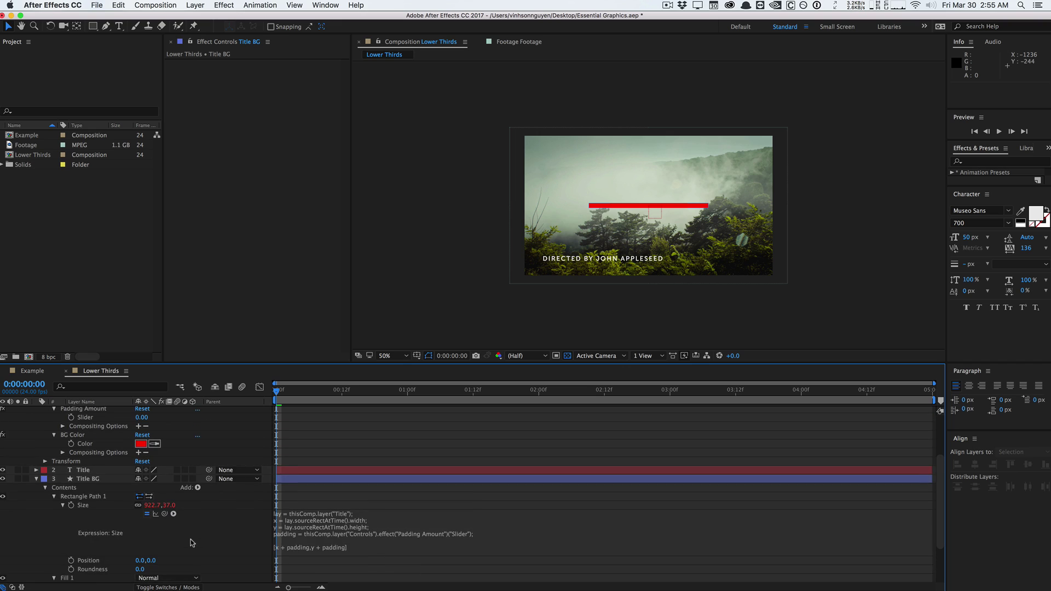
pyautogui.click(104, 413)
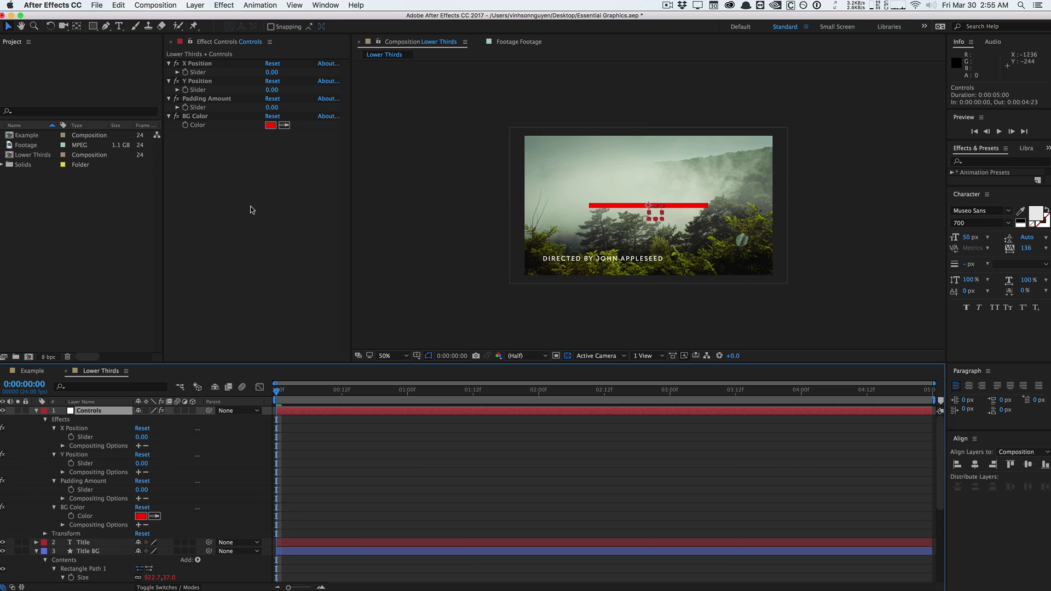
# Set the Controls layer's BG Color to pure black (000000).
pyautogui.click(271, 125)
pyautogui.click(480, 282)
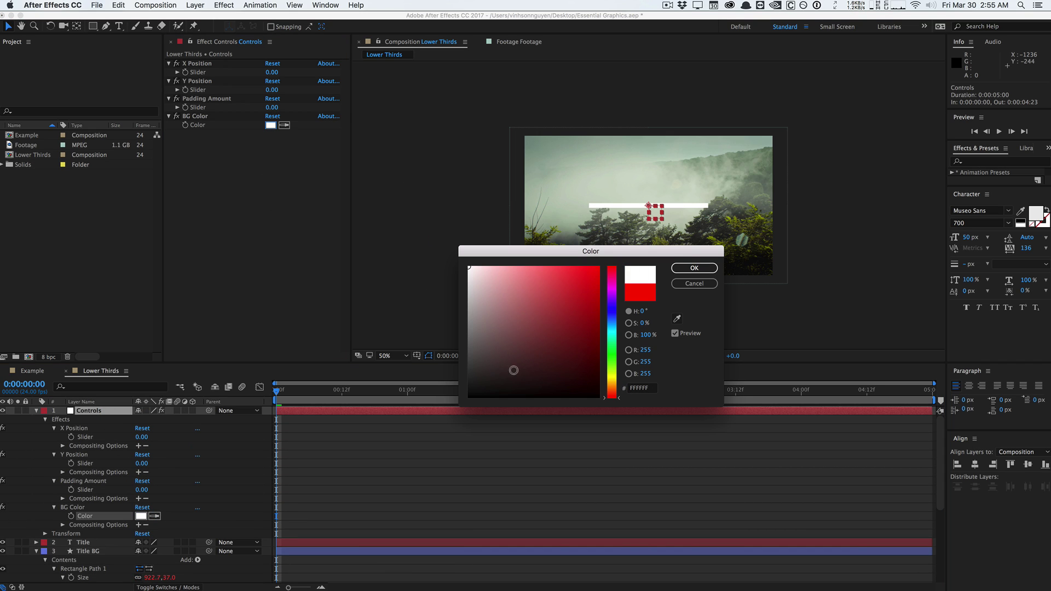
pyautogui.moveTo(511, 368); pyautogui.dragTo(468, 398)
pyautogui.click(694, 267)
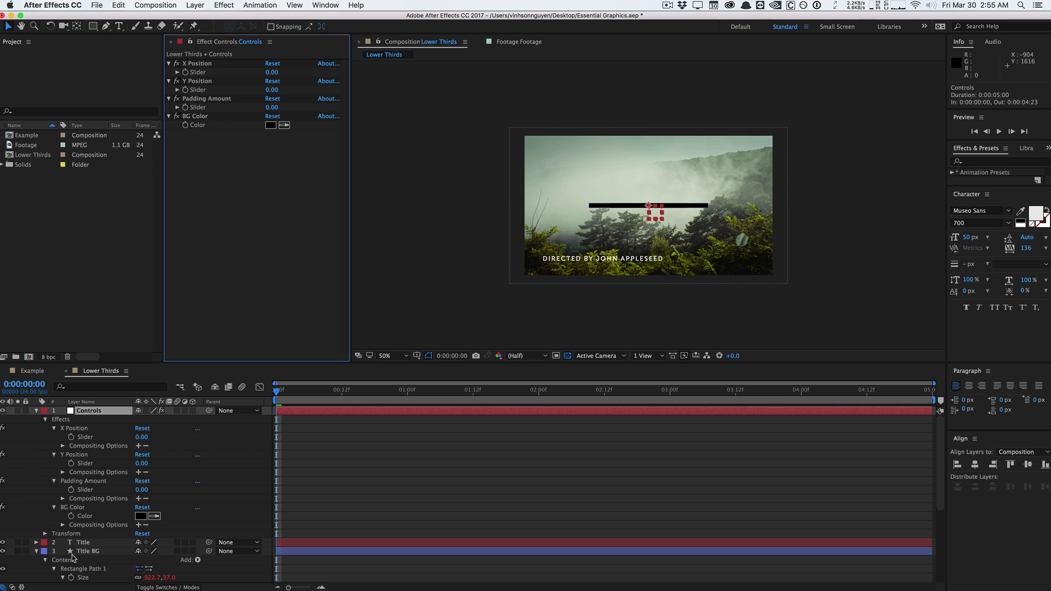
# Reselect the Title and Title BG layers.
pyautogui.scroll(-2, 74, 557)
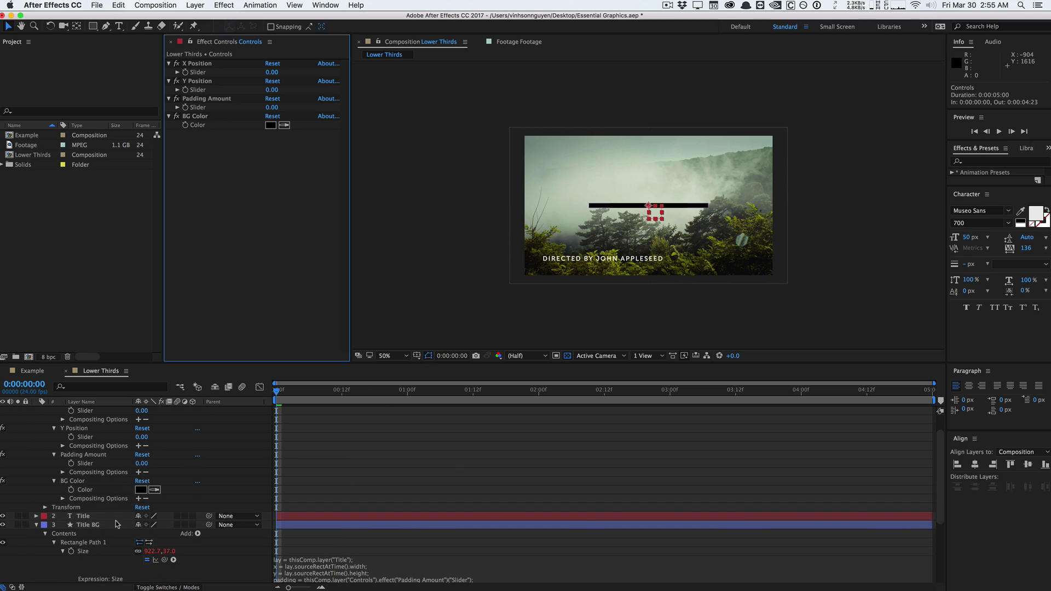
pyautogui.click(116, 517)
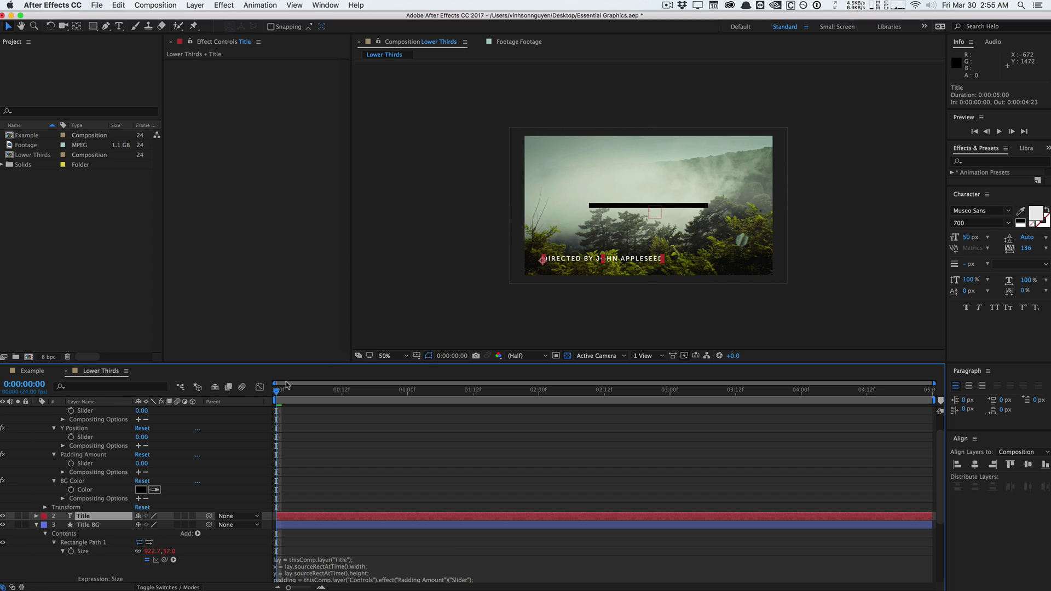
pyautogui.scroll(-3, 98, 481)
pyautogui.click(98, 482)
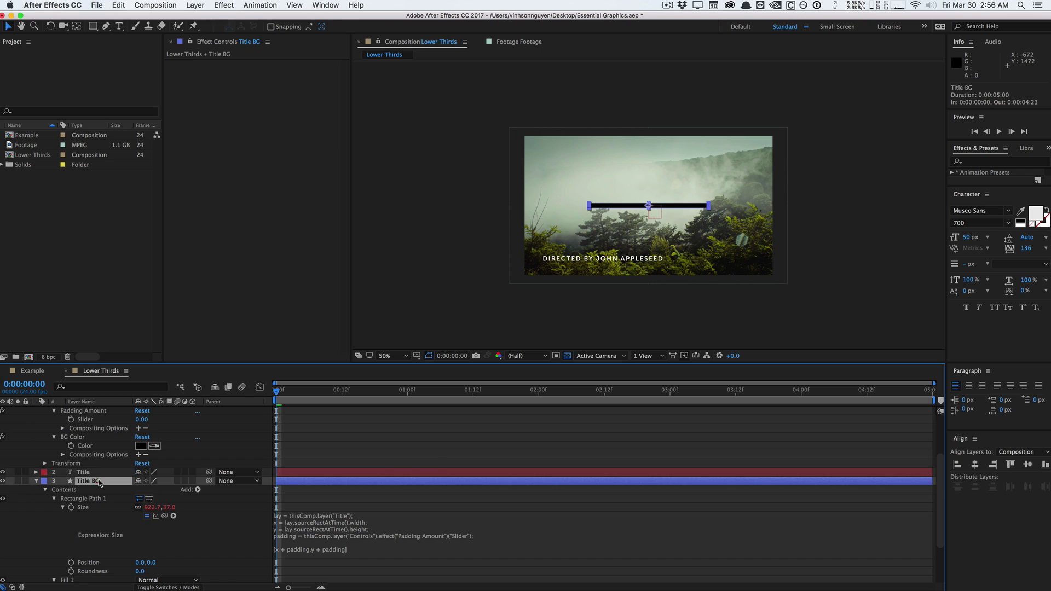
pyautogui.scroll(-3, 98, 482)
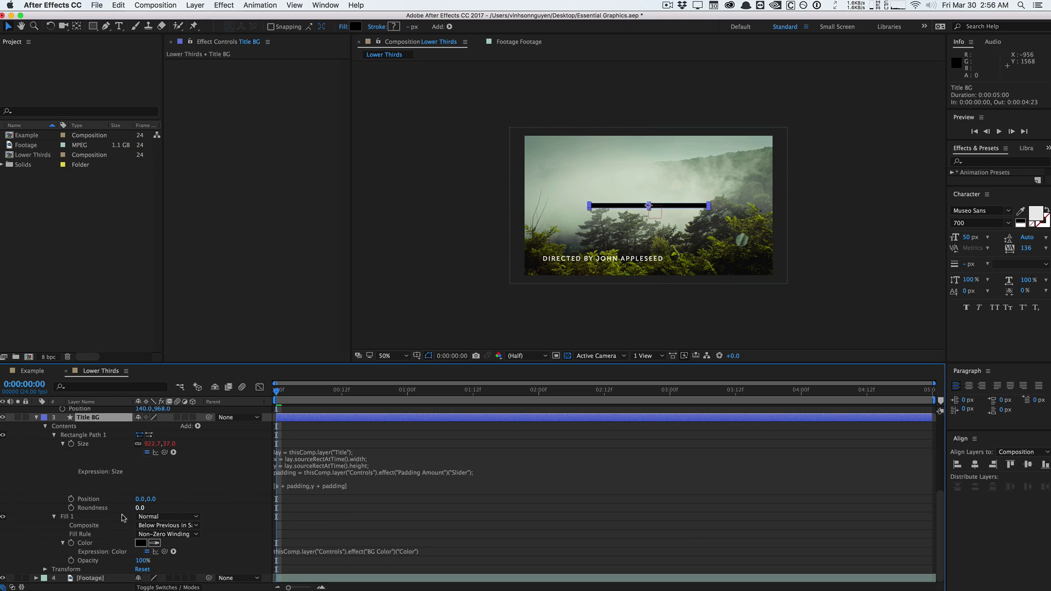
pyautogui.click(45, 569)
pyautogui.scroll(-1, 46, 550)
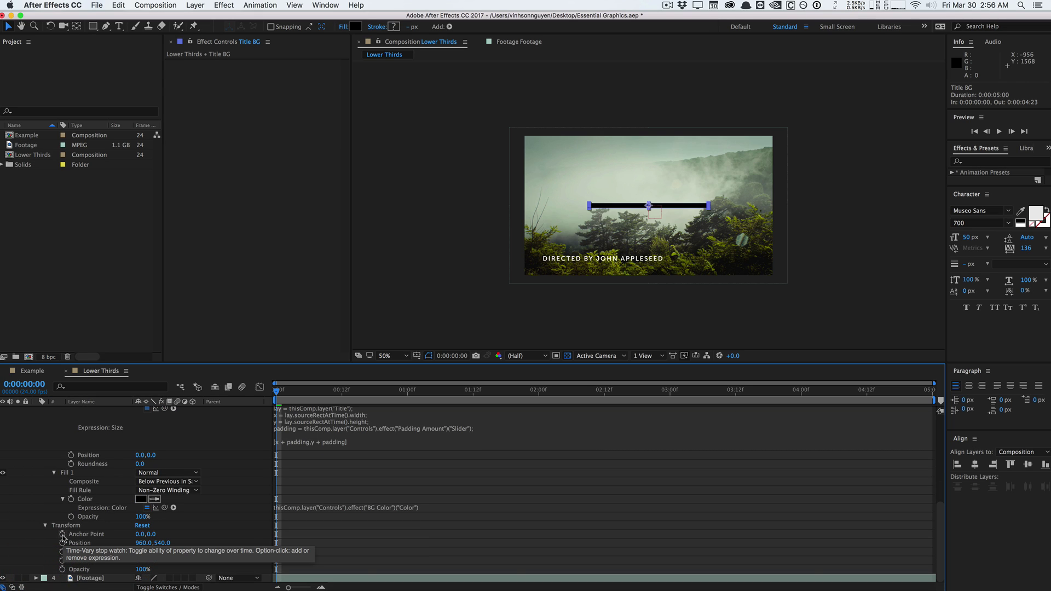
pyautogui.scroll(5, 94, 482)
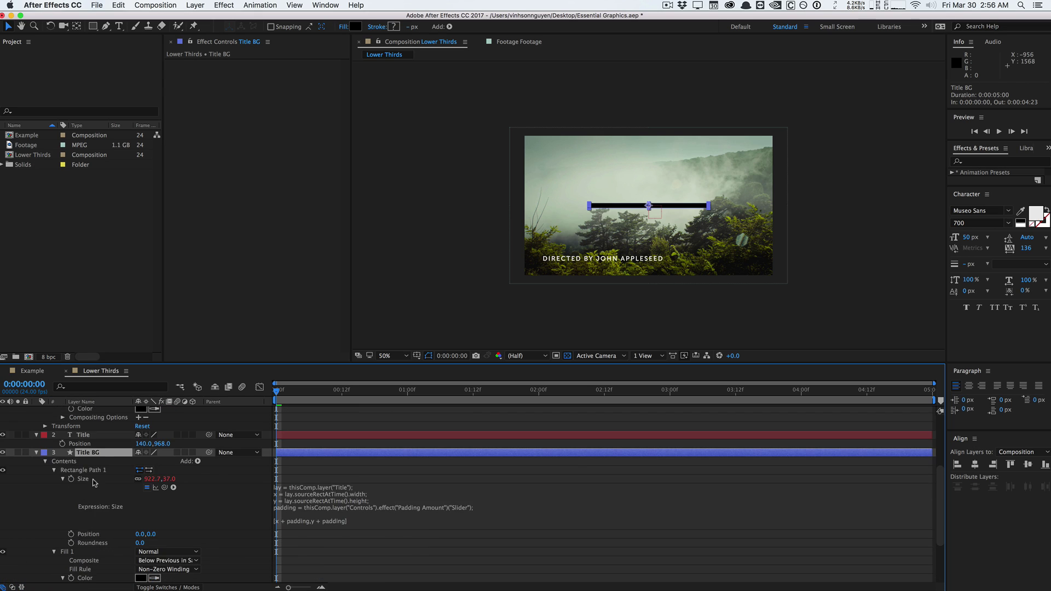
pyautogui.click(101, 437)
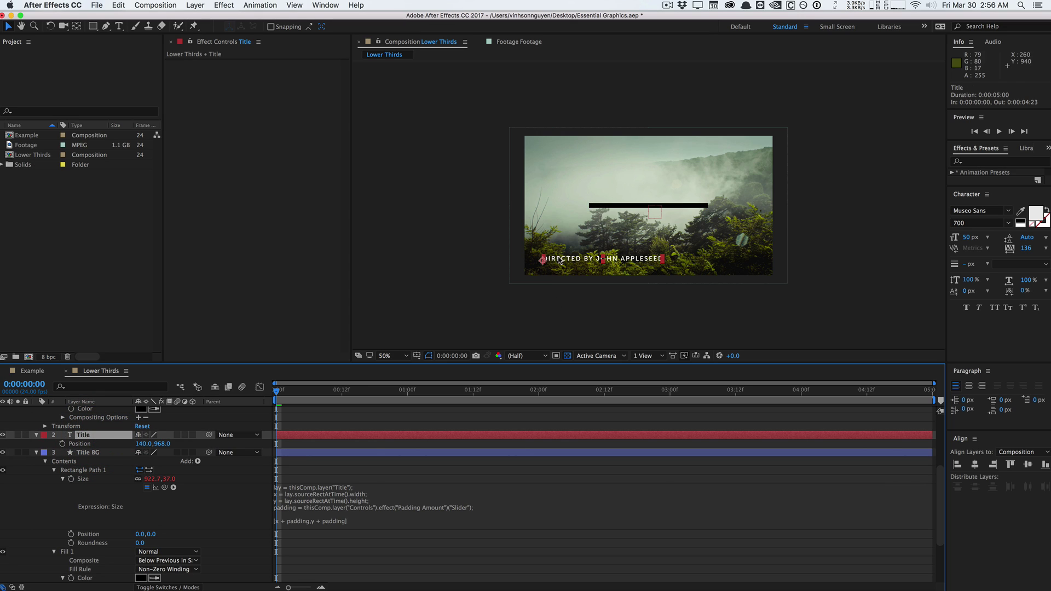
pyautogui.click(955, 387)
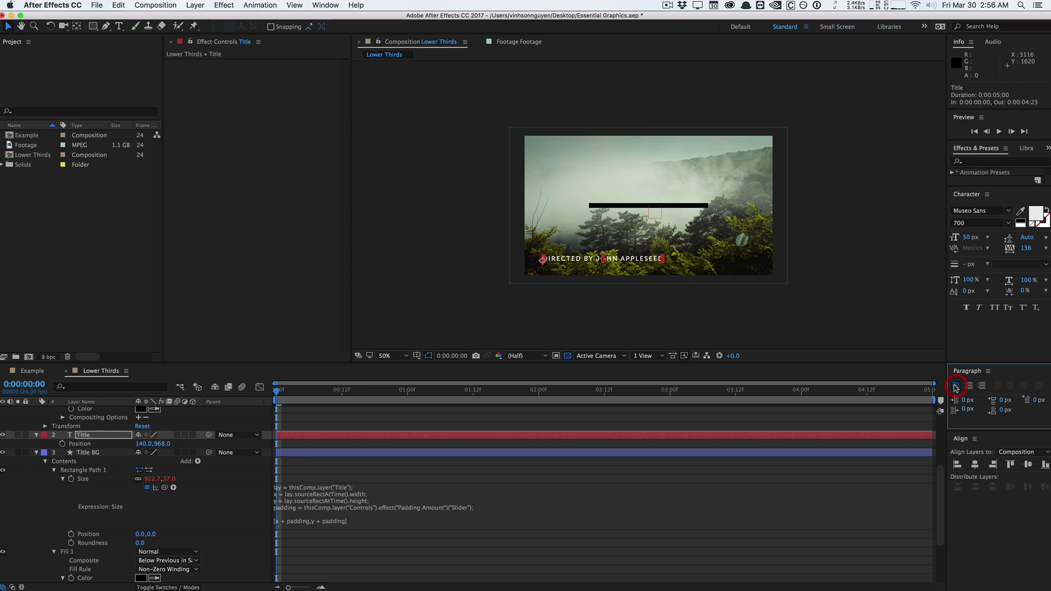
pyautogui.doubleClick(557, 258)
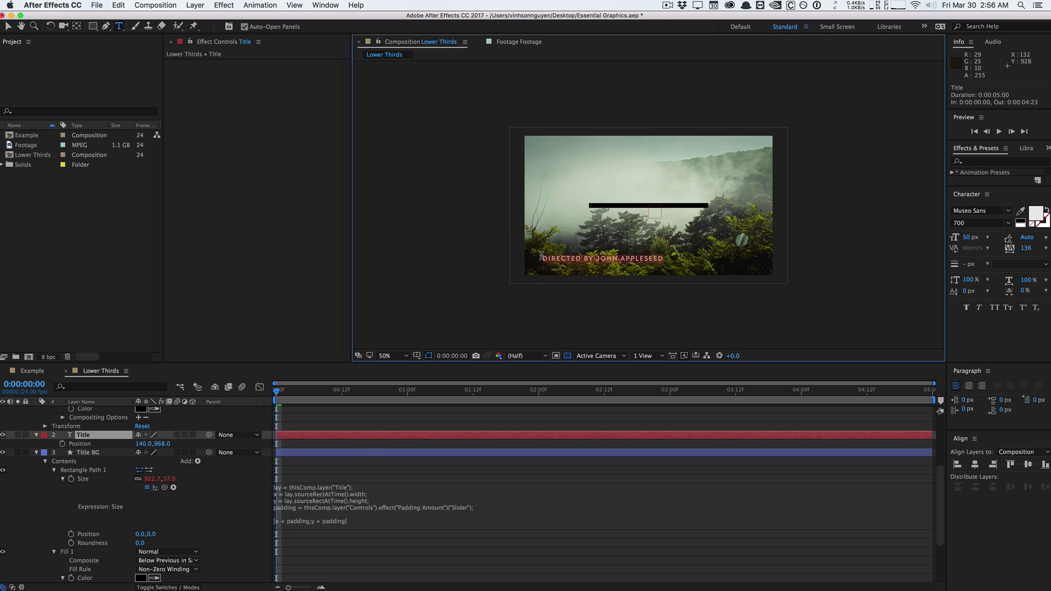
pyautogui.click(116, 452)
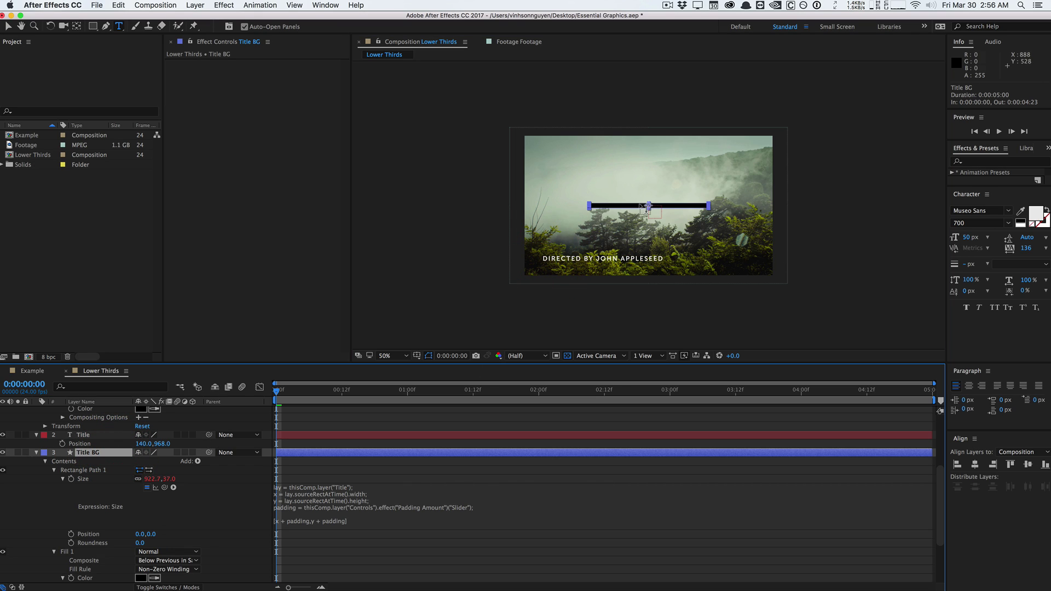
pyautogui.scroll(-3, 307, 519)
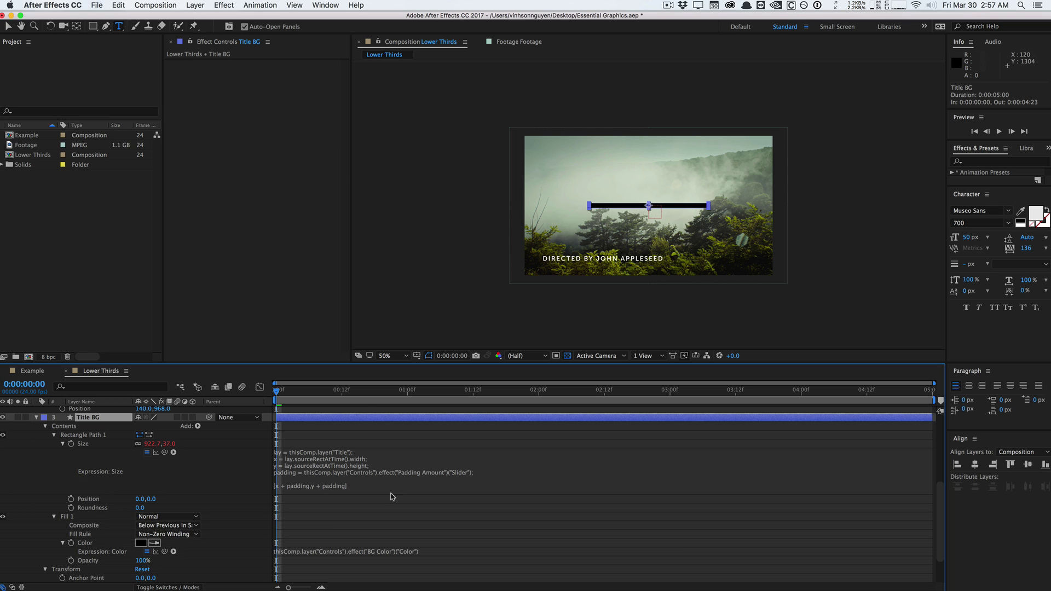
pyautogui.scroll(-3, 336, 484)
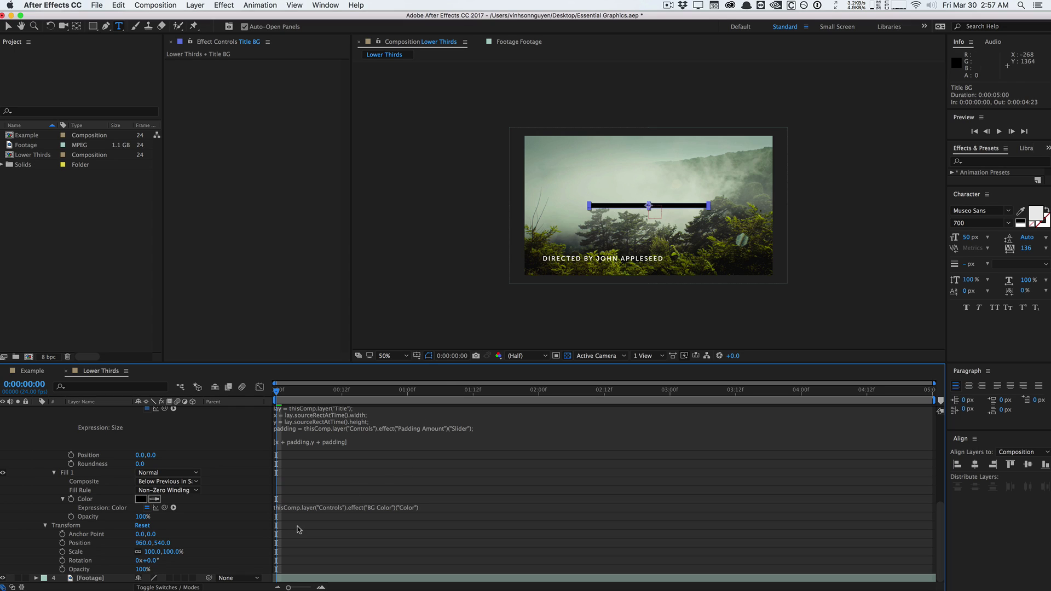
# Add a Title BG Anchor Point expression: x = sourceRectAtTime().left, y = sourceRectAtTime().height/2.
pyautogui.keyDown('alt'); pyautogui.click(63, 534); pyautogui.keyUp('alt')
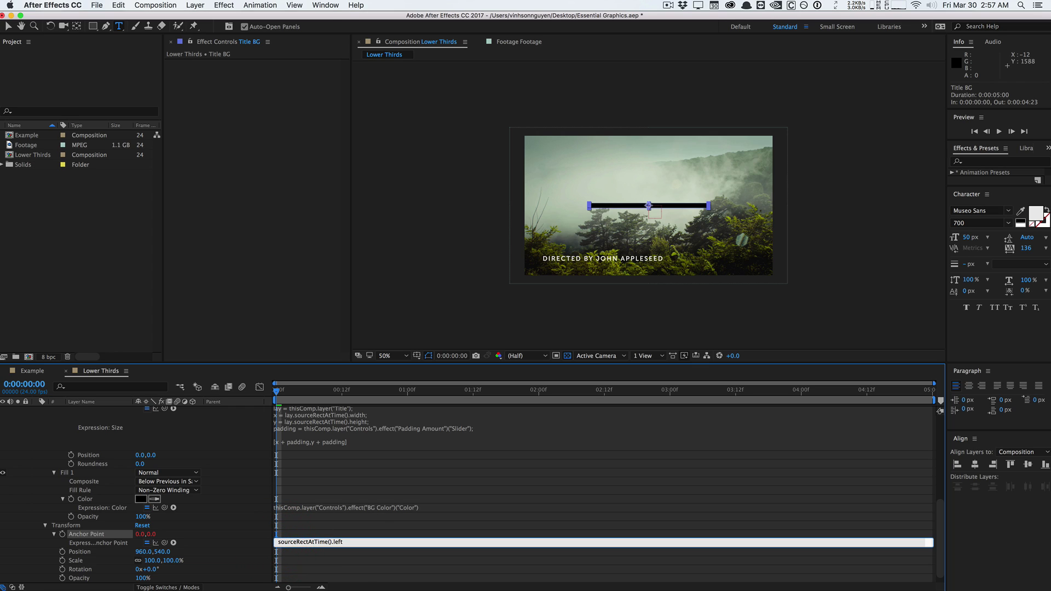
pyautogui.write('x = ')
pyautogui.write(';')
pyautogui.press('Return')
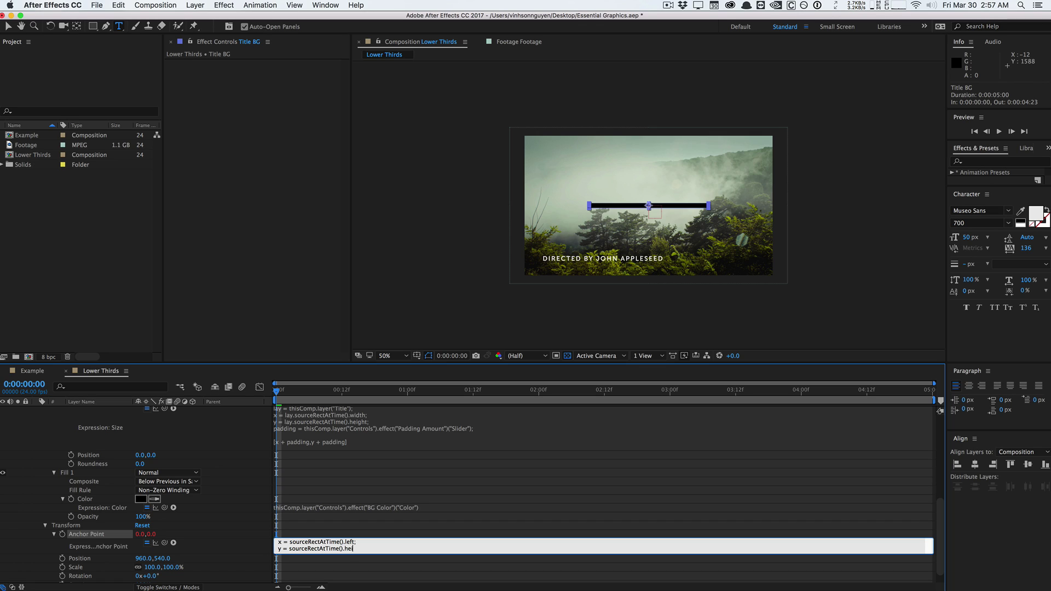
pyautogui.write(';')
pyautogui.press('Return')
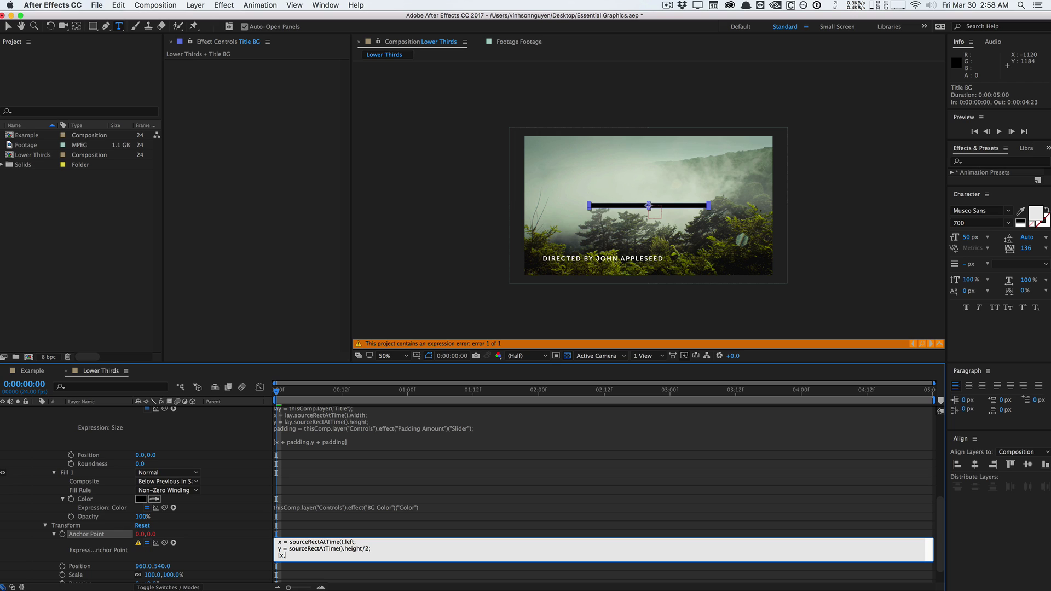
# Commit the Title BG anchor-point expression, anchoring at -461.4,18.5.
pyautogui.click(70, 206)
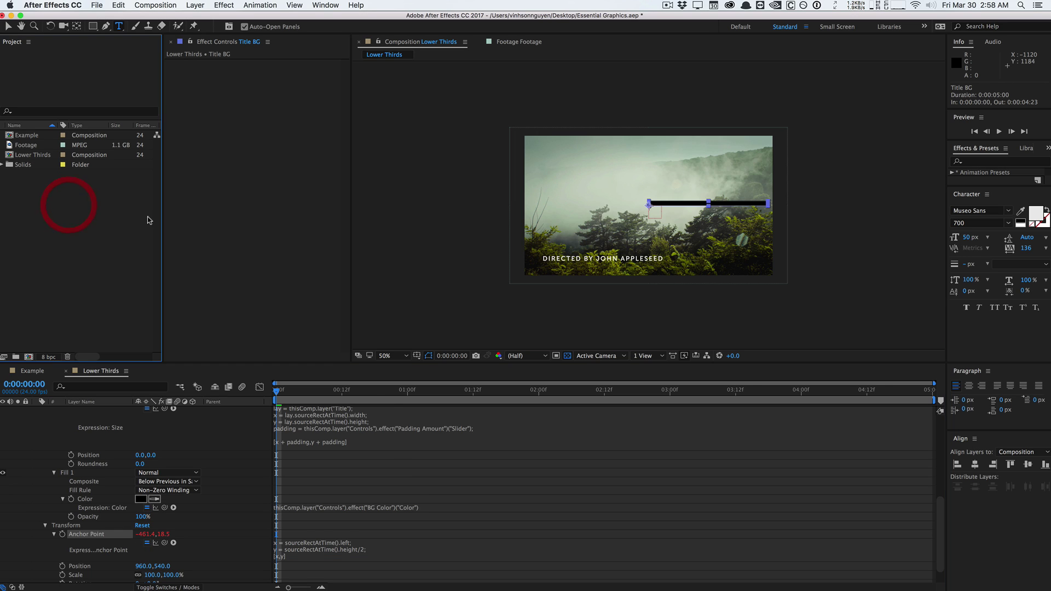
pyautogui.scroll(2, 651, 207)
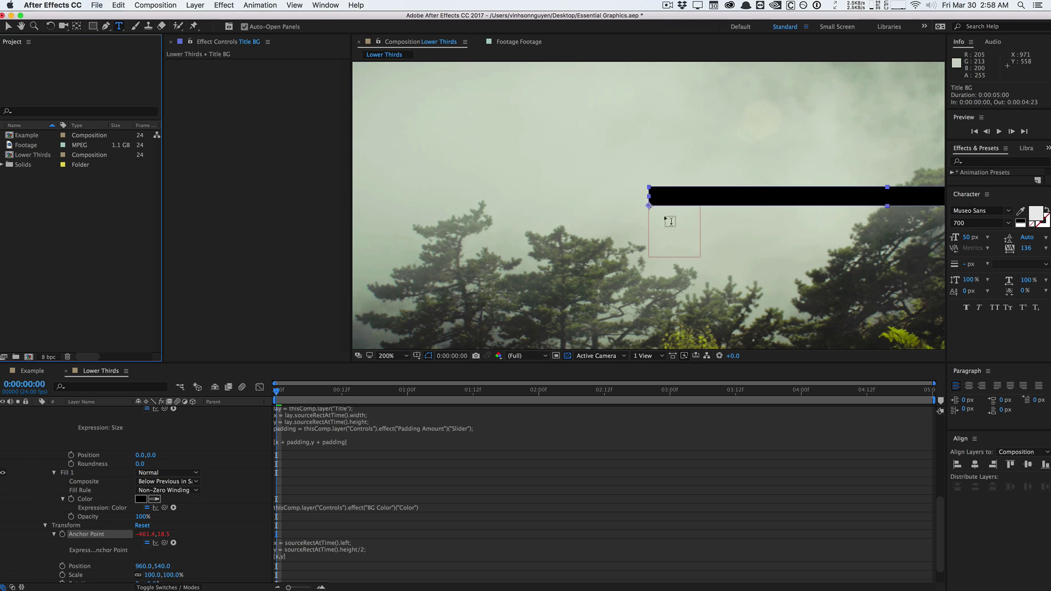
pyautogui.scroll(-2, 632, 222)
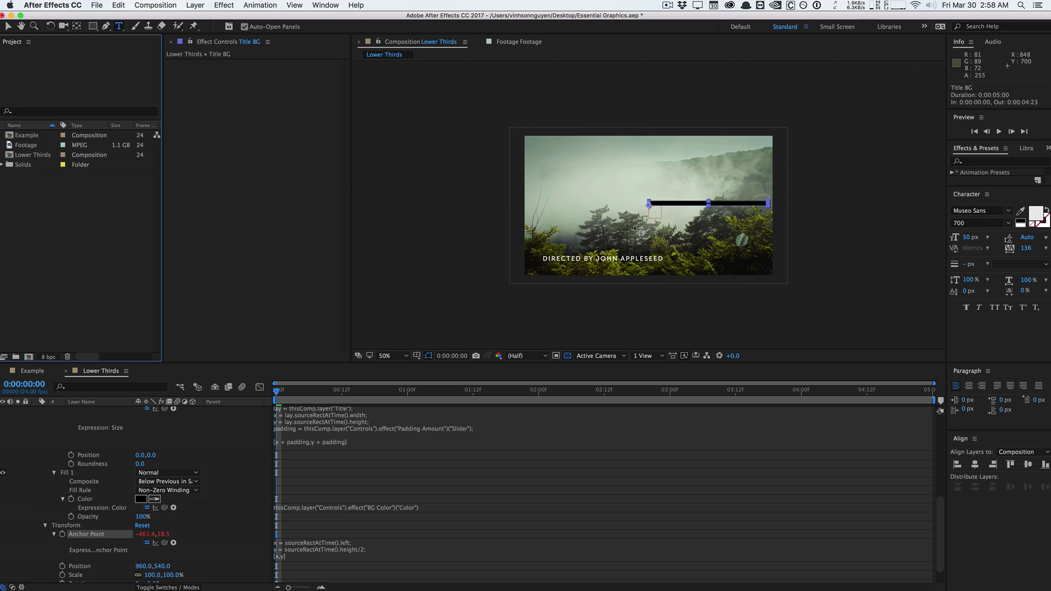
# View the composition at Fit up to 100% and begin a Position expression on Title BG.
pyautogui.click(387, 356)
pyautogui.click(390, 364)
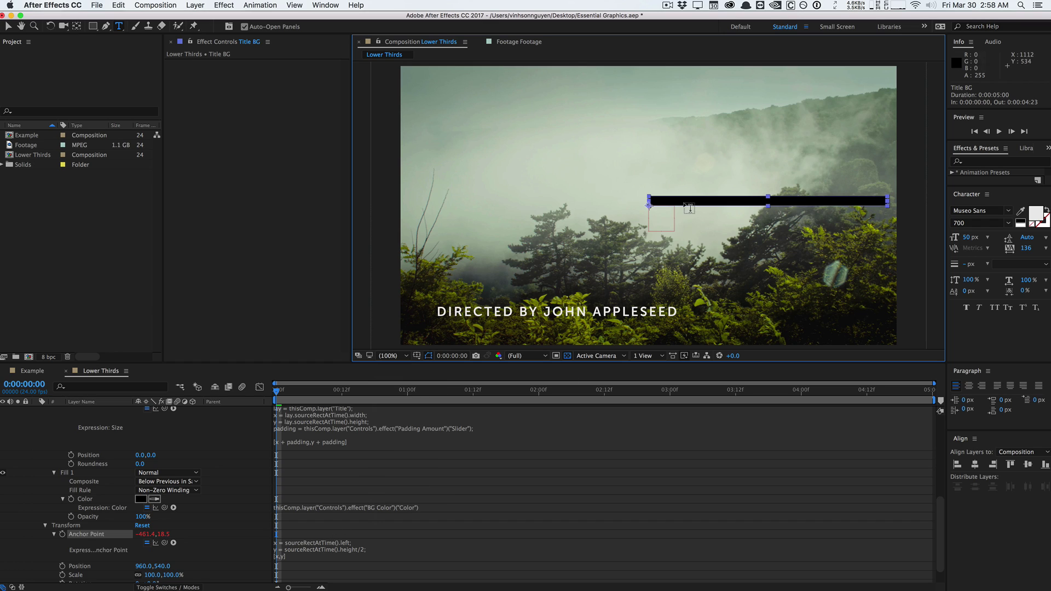
pyautogui.click(109, 566)
pyautogui.keyDown('alt'); pyautogui.click(62, 566); pyautogui.keyUp('alt')
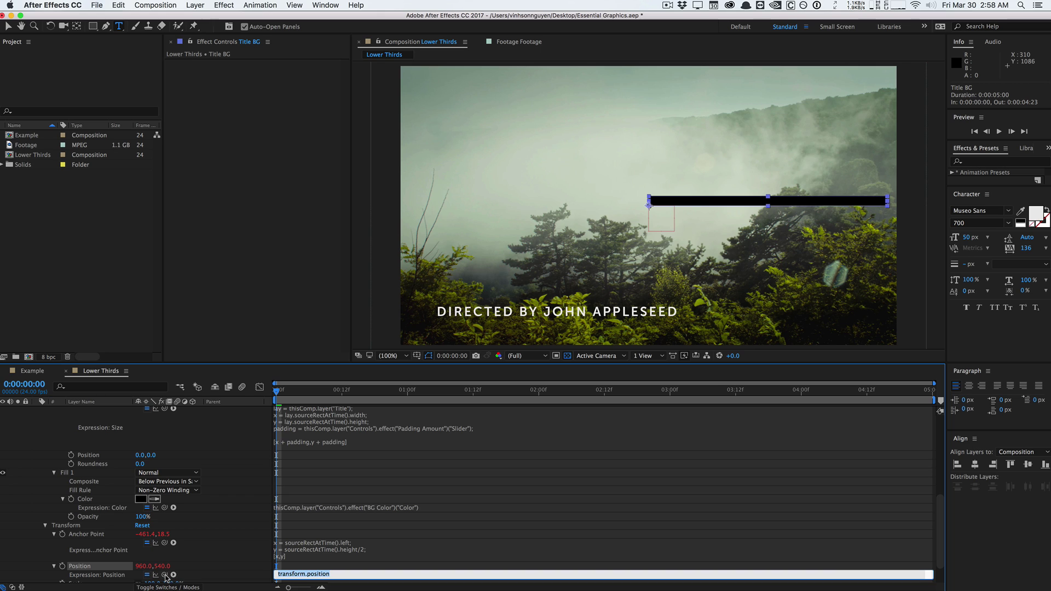
# Pick-whip Title BG's Position to the Title layer's Position and commit the expression.
pyautogui.moveTo(164, 577); pyautogui.dragTo(90, 426)
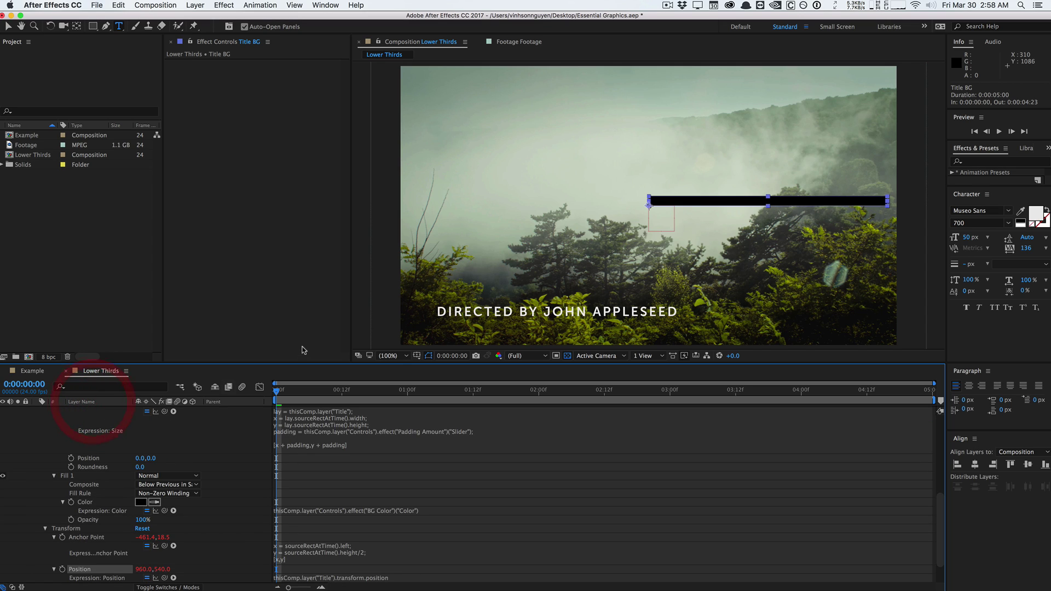
pyautogui.click(216, 233)
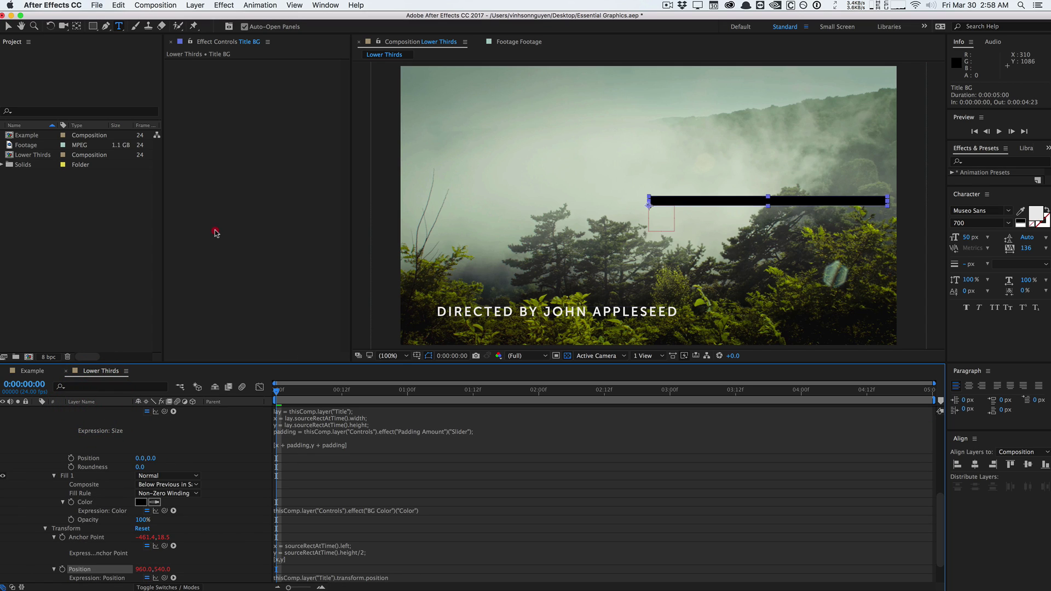
pyautogui.click(276, 285)
pyautogui.click(380, 287)
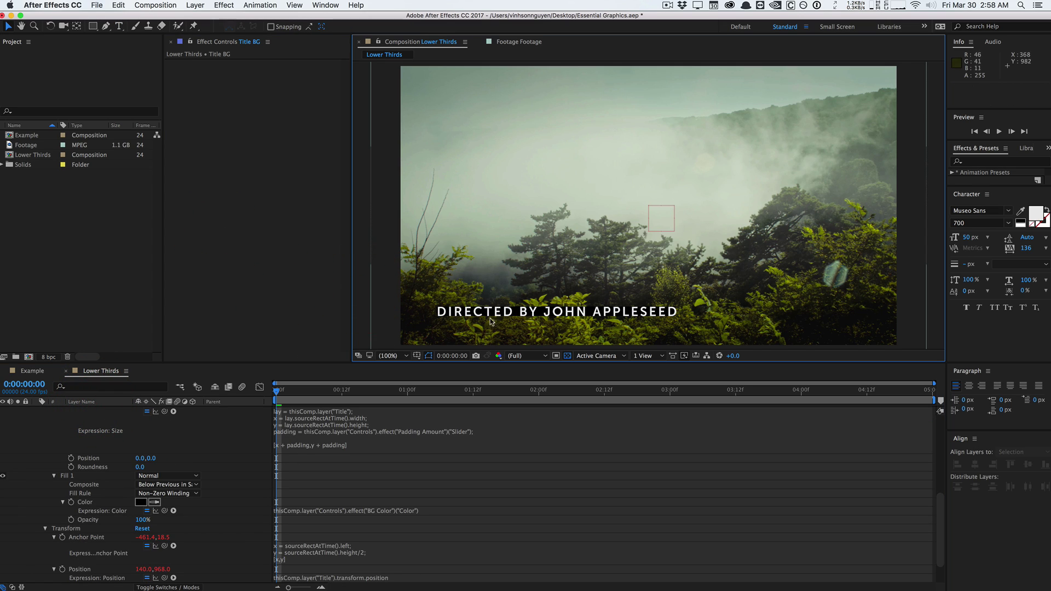
# Change the title text to 'DIRECTED BY' followed by the director's first name.
pyautogui.scroll(6, 355, 469)
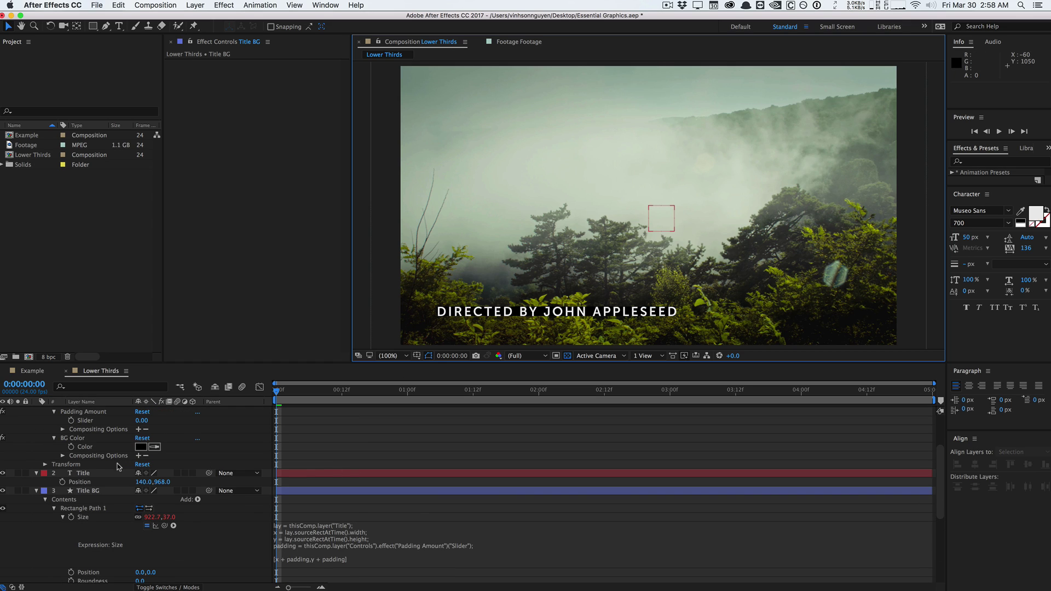
pyautogui.click(107, 474)
pyautogui.doubleClick(108, 475)
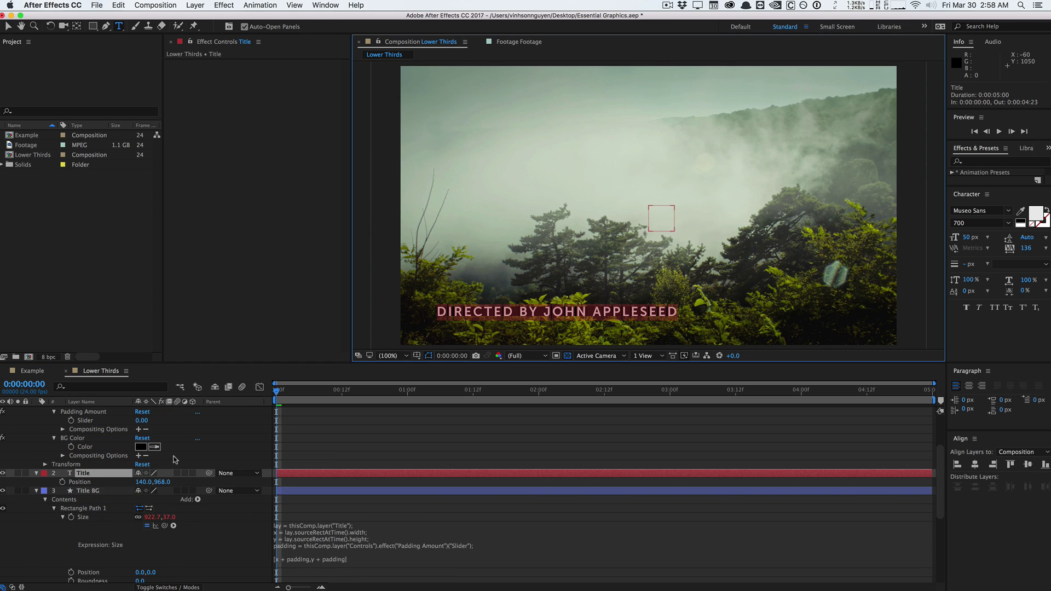
pyautogui.write('DIRECTED B')
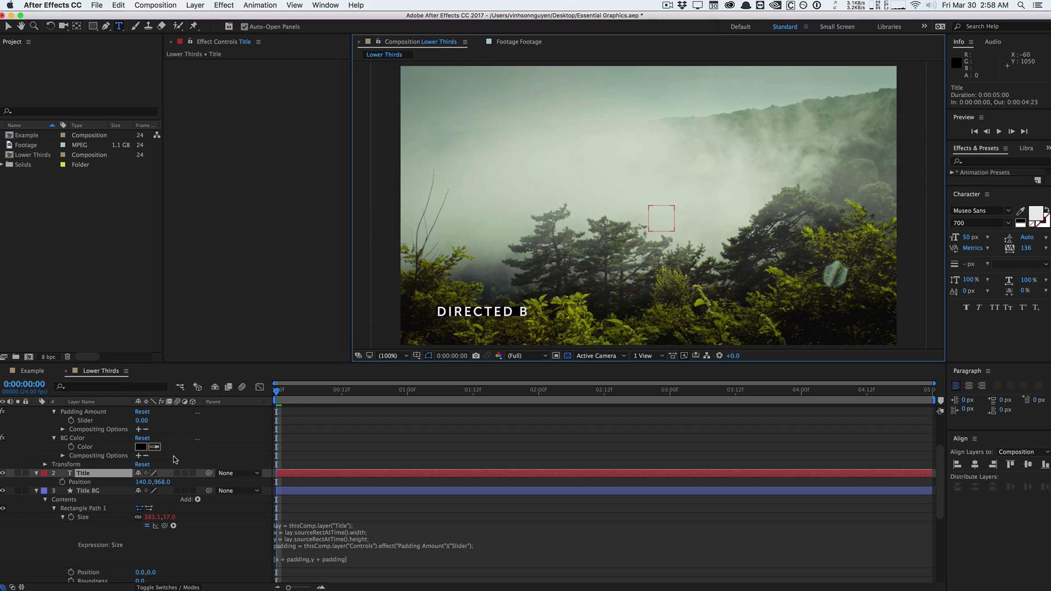
pyautogui.write('Y STEVE')
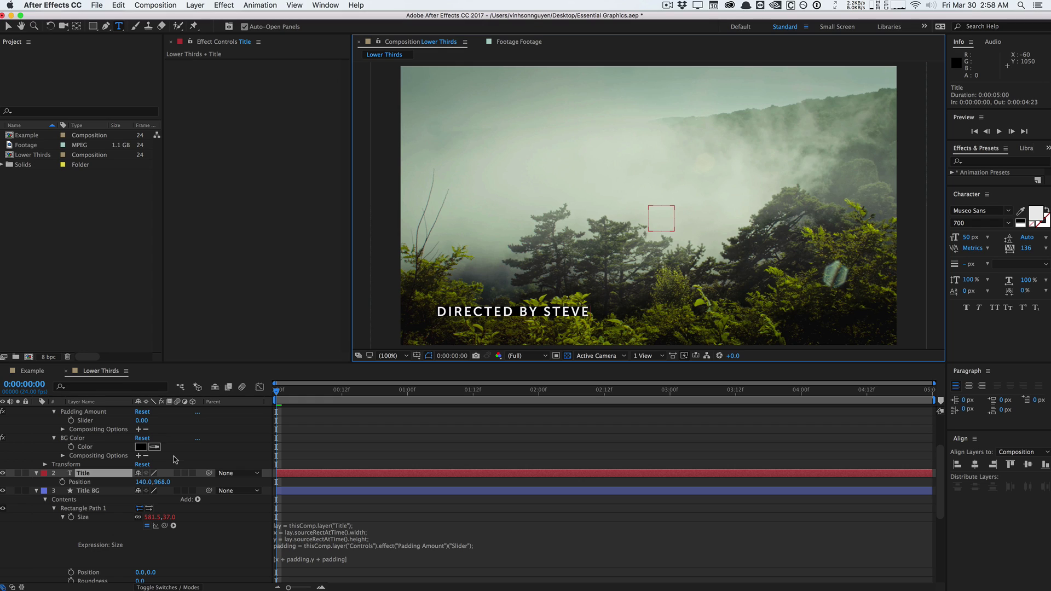
pyautogui.click(8, 26)
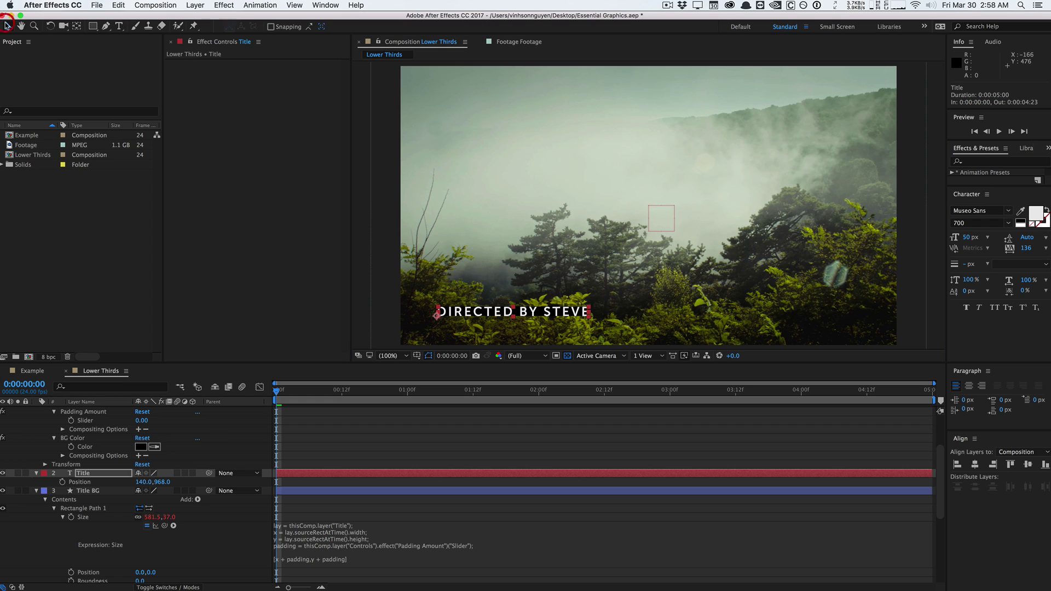
# Select the Controls layer to show its X Position, Y Position and Padding Amount sliders.
pyautogui.click(362, 256)
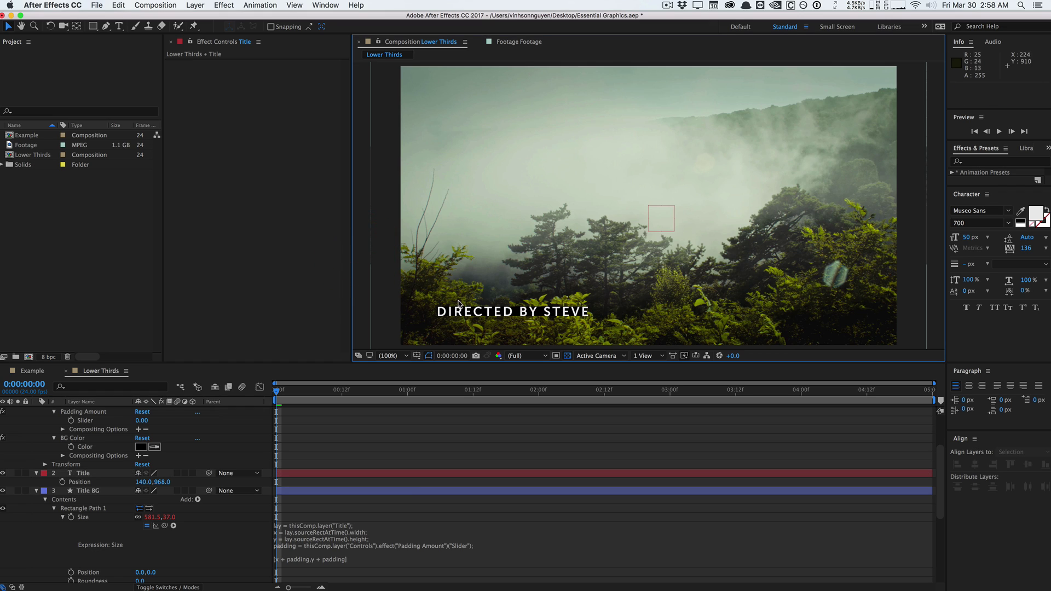
pyautogui.click(88, 491)
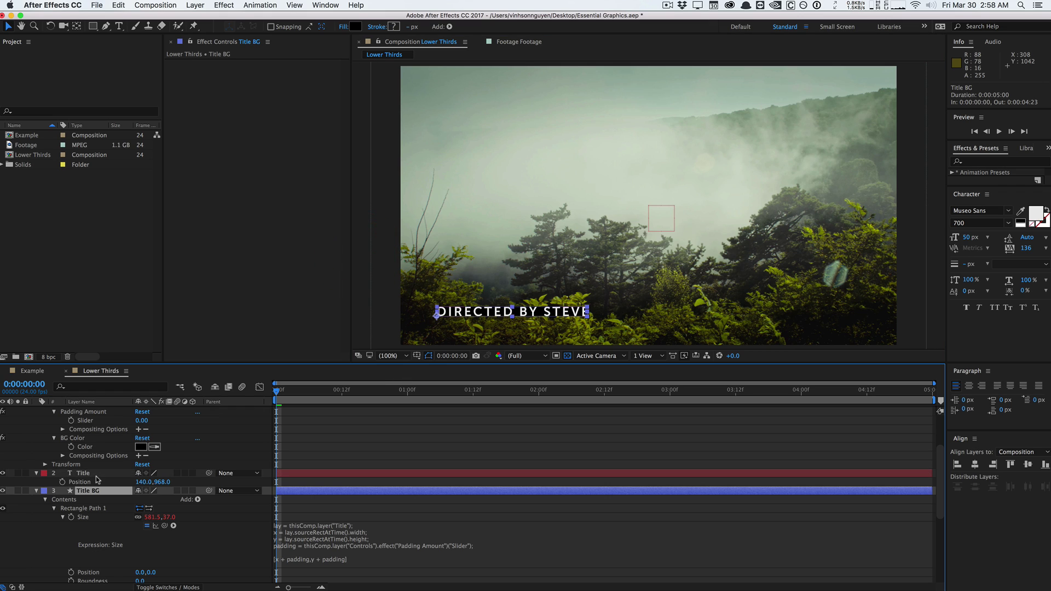
pyautogui.click(96, 473)
pyautogui.click(95, 490)
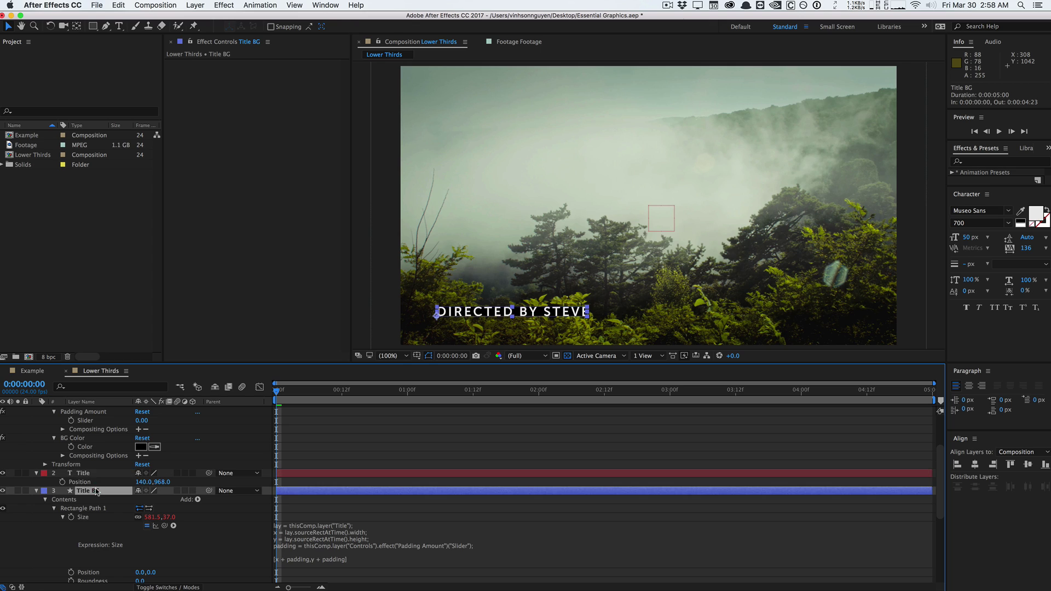
pyautogui.scroll(5, 97, 487)
pyautogui.click(93, 411)
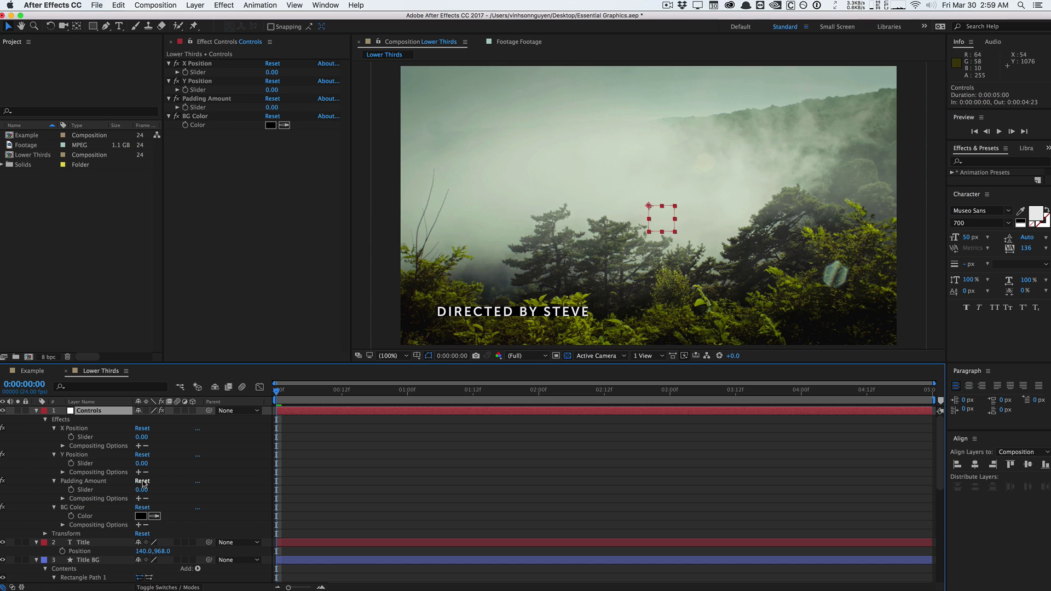
# Raise Padding Amount to 164 so a black box frames the title.
pyautogui.moveTo(144, 489); pyautogui.dragTo(219, 482)
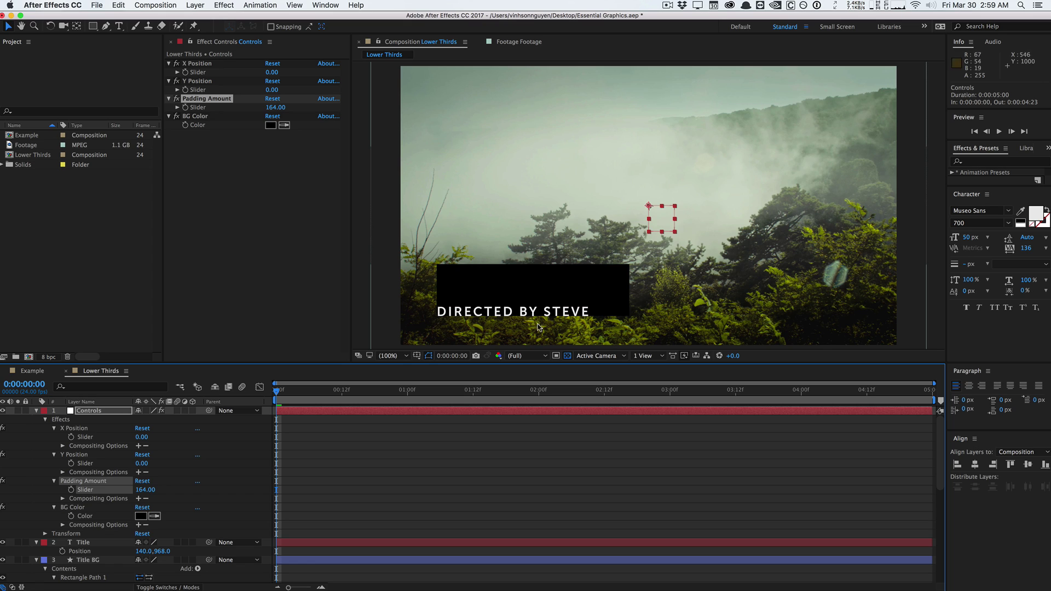
pyautogui.scroll(-15, 304, 494)
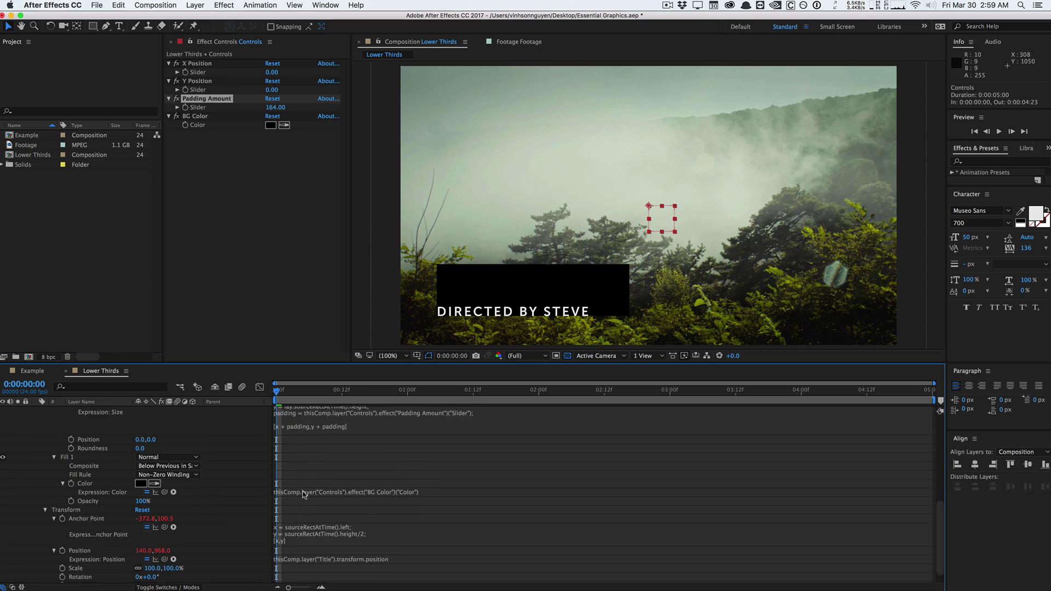
pyautogui.scroll(-1, 305, 495)
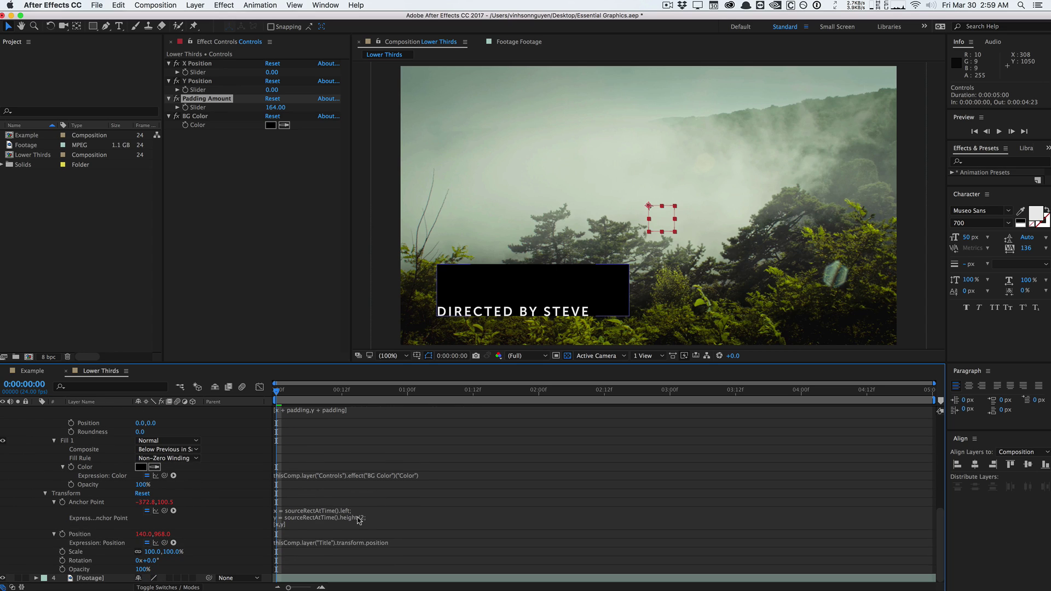
# Add a new line after the y line in the Anchor Point expression for padding.
pyautogui.click(317, 518)
pyautogui.click(317, 518)
pyautogui.click(283, 523)
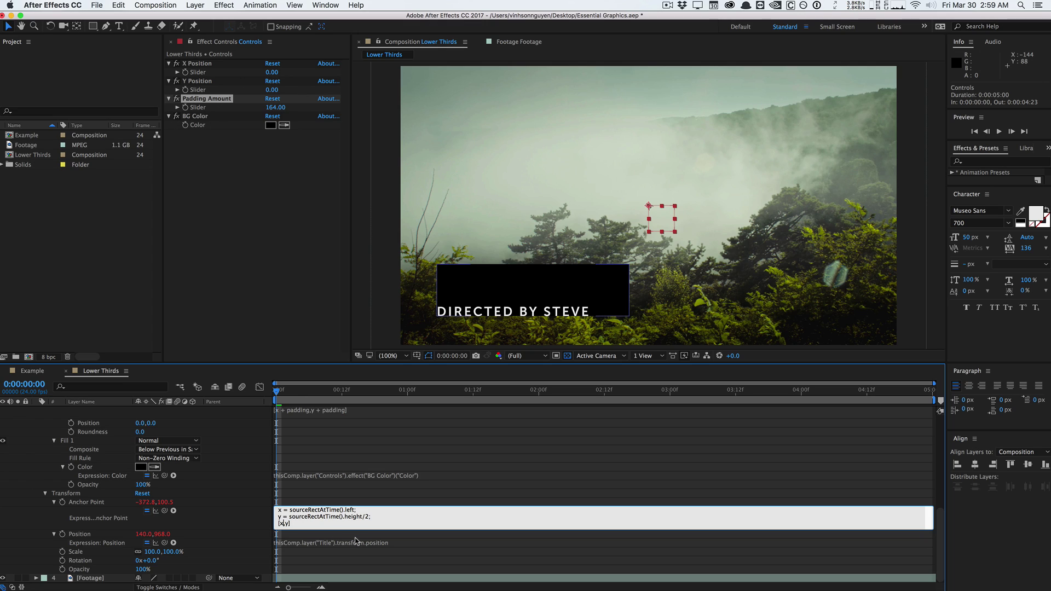
pyautogui.press('Return')
# Link the padding variable to the Controls Padding Amount slider.
pyautogui.moveTo(164, 510); pyautogui.dragTo(214, 111)
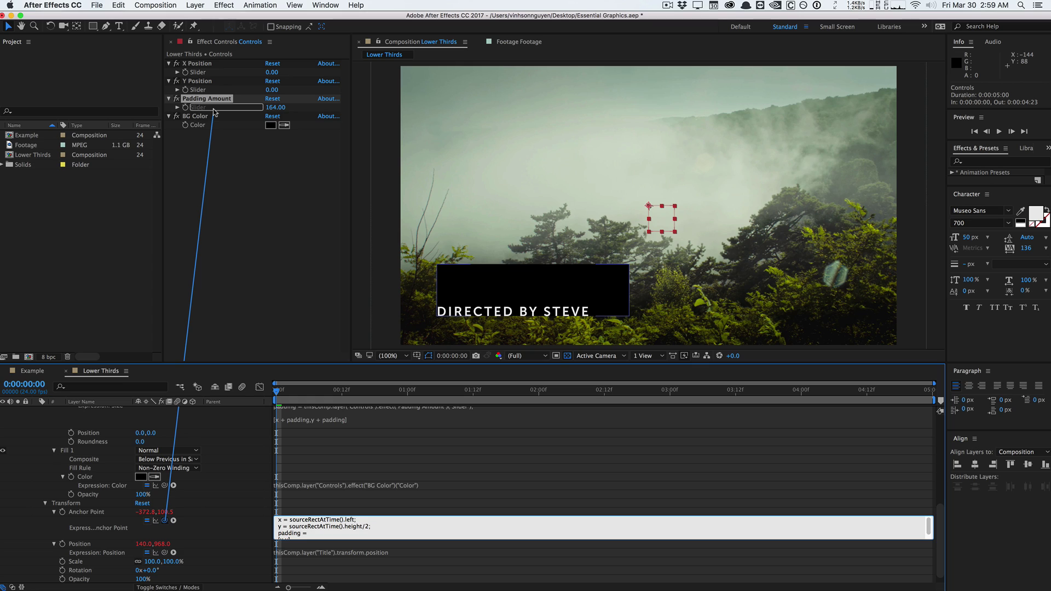
pyautogui.moveTo(214, 111); pyautogui.dragTo(214, 112)
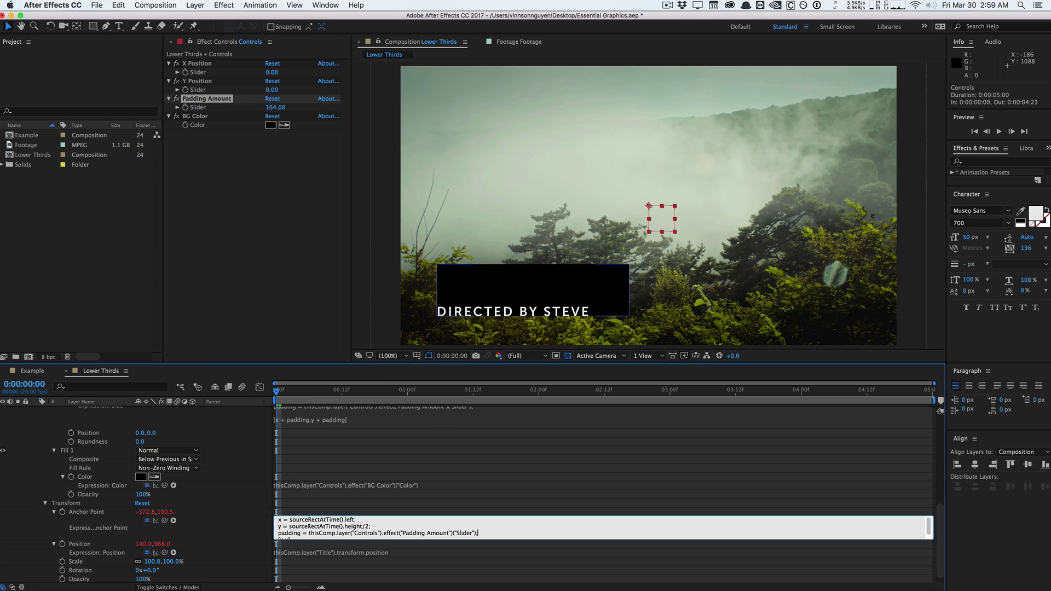
pyautogui.press('Down')
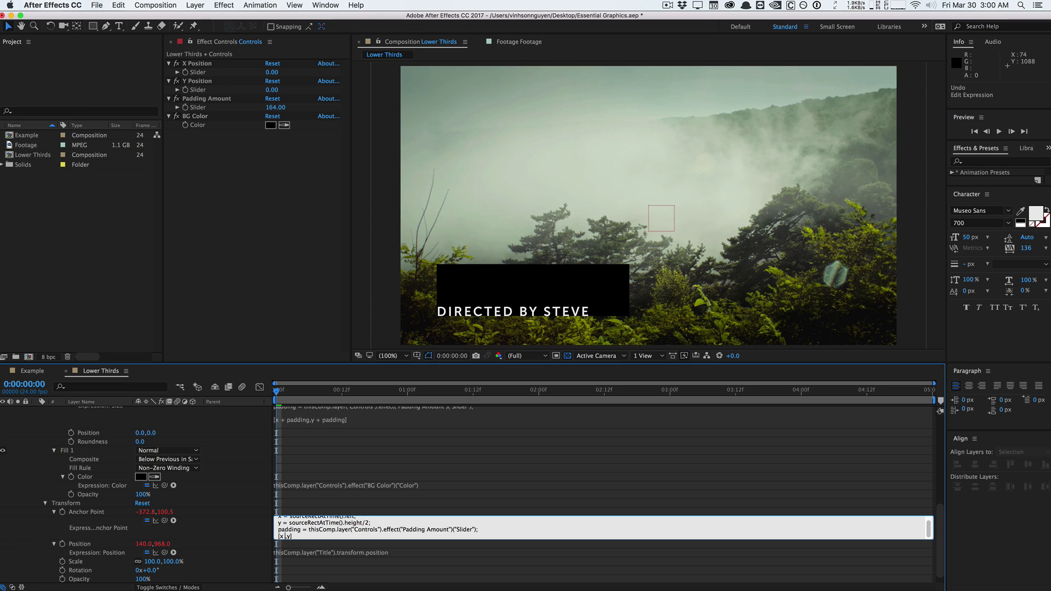
# Add '+ padding' to the anchor expression, commit it, then reopen it at the last line.
pyautogui.write('+ padding/2')
pyautogui.click(298, 246)
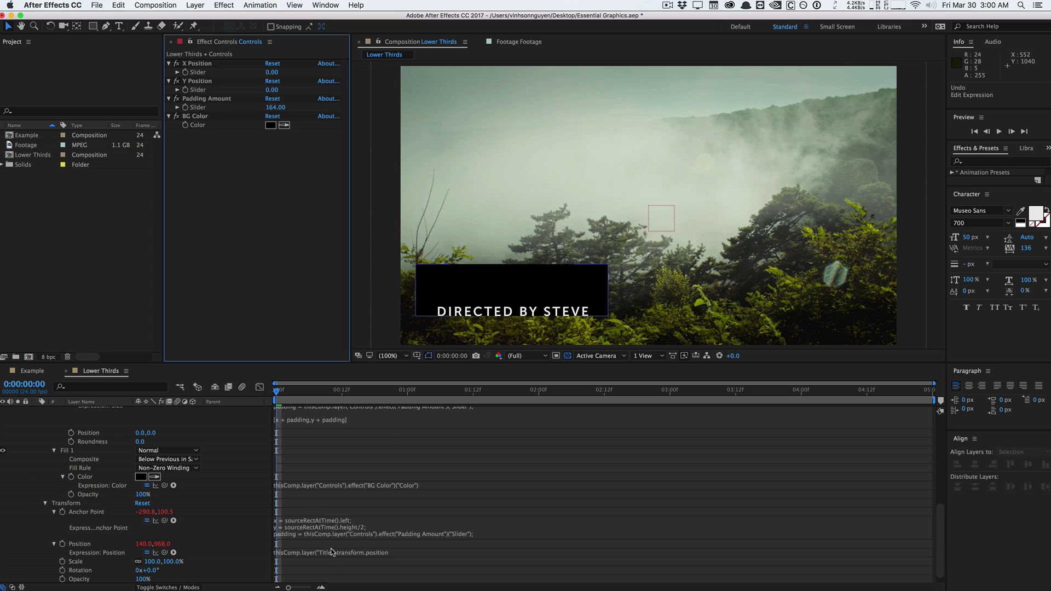
pyautogui.click(332, 524)
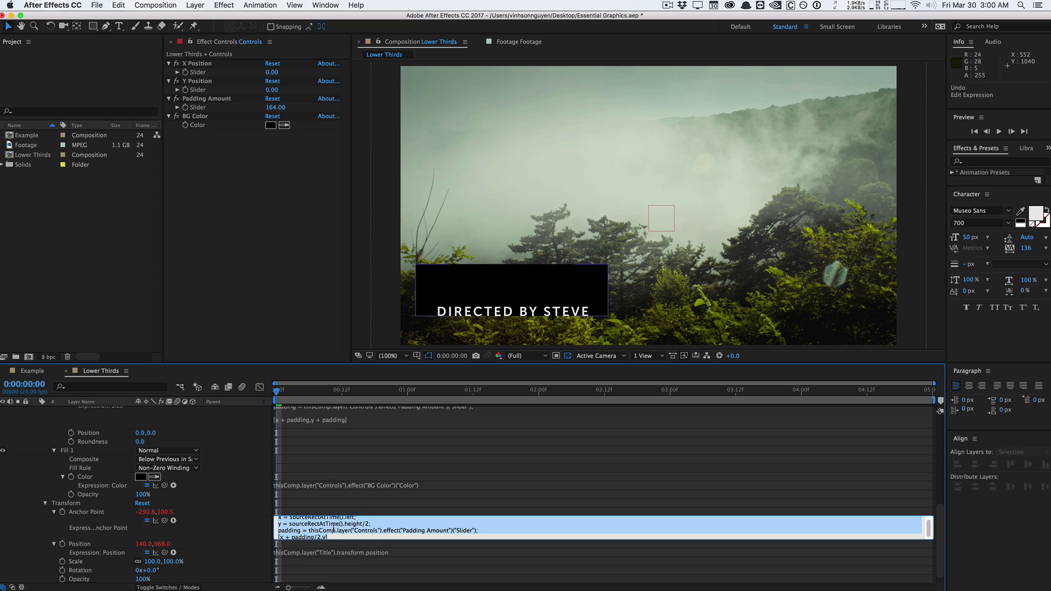
pyautogui.click(326, 536)
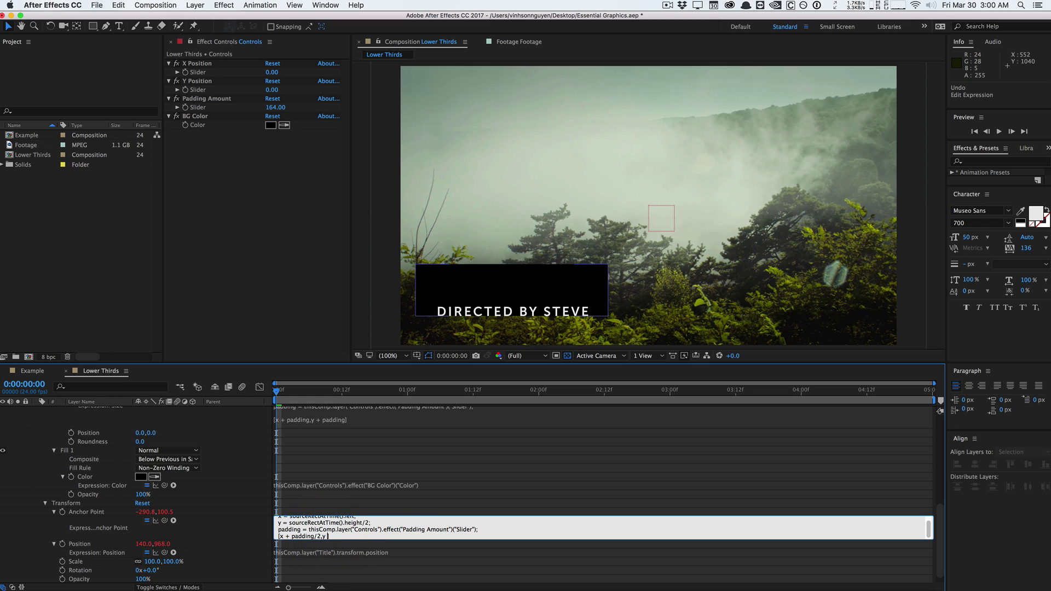
# Finish the expression with '- padding' and lower Padding Amount to 58.
pyautogui.write('- padding/2')
pyautogui.click(230, 282)
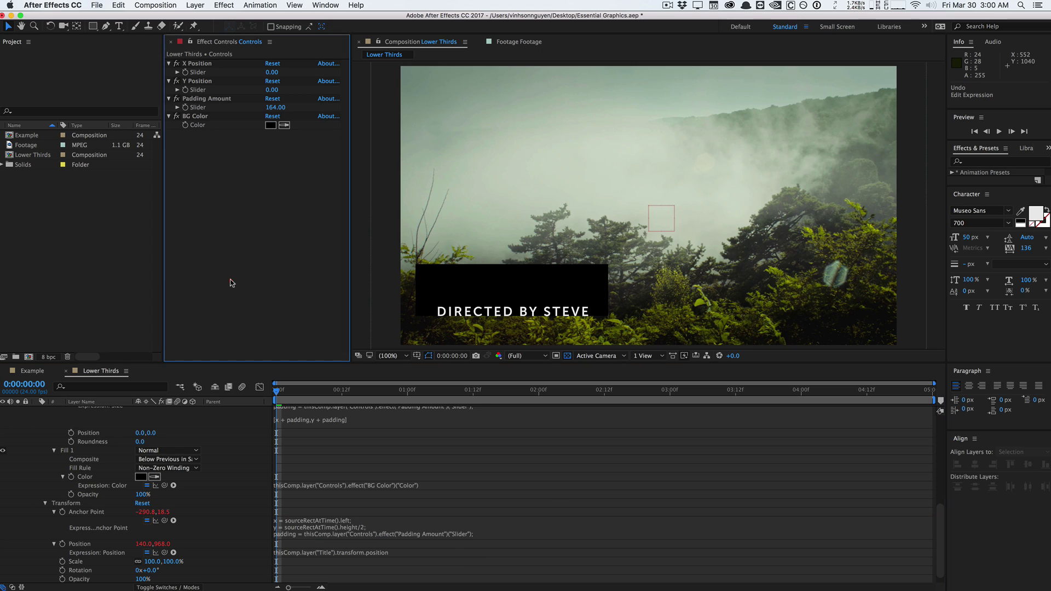
pyautogui.moveTo(295, 391); pyautogui.dragTo(191, 383)
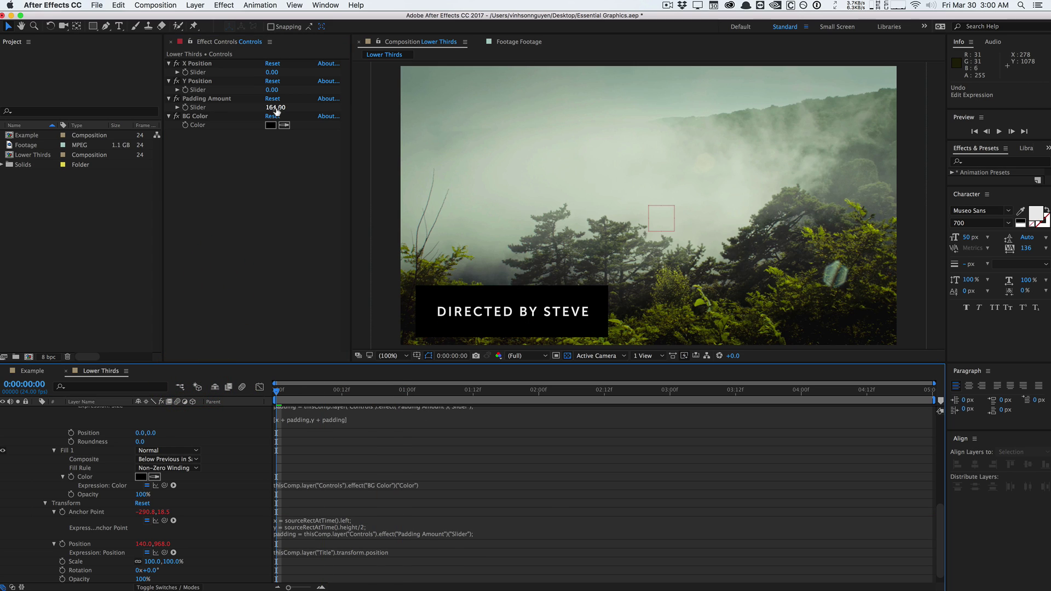
pyautogui.moveTo(277, 110); pyautogui.dragTo(234, 118)
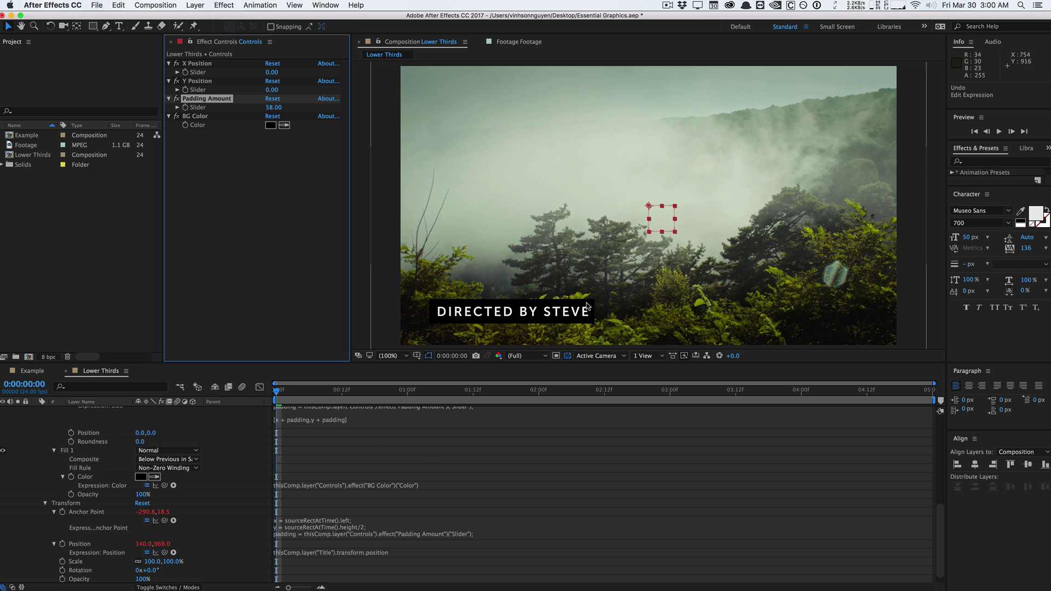
# Replace the director's name in the title with a longer full name.
pyautogui.doubleClick(564, 310)
pyautogui.doubleClick(564, 309)
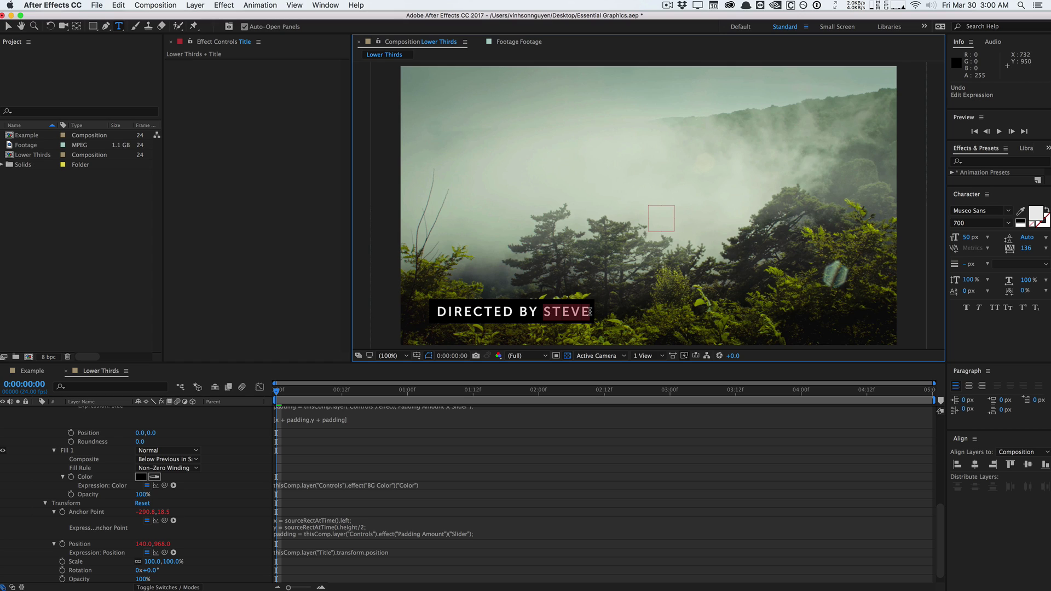
pyautogui.write('JOHN APPLESEED')
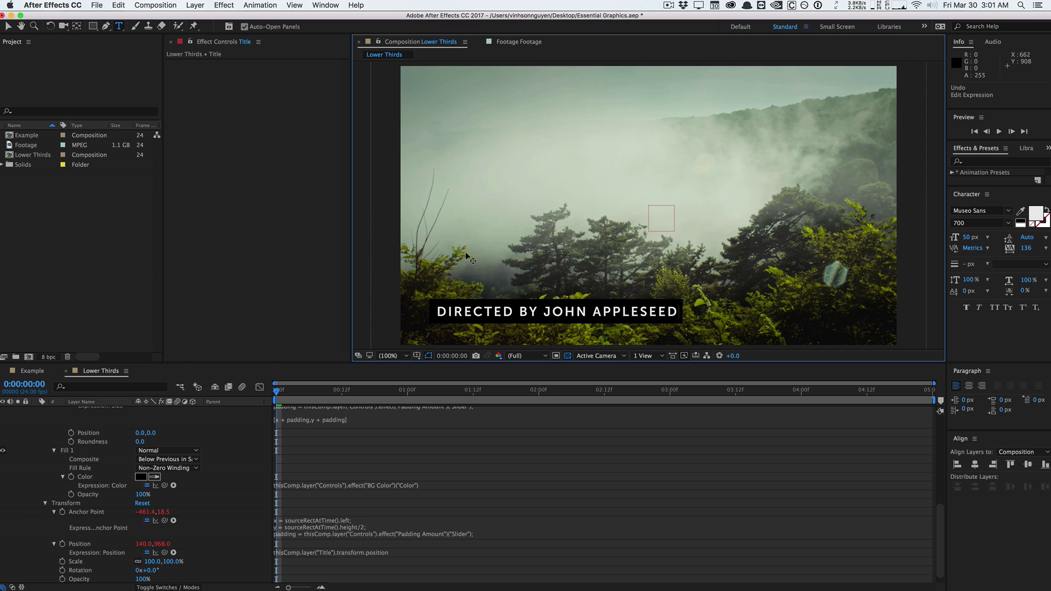
pyautogui.click(270, 241)
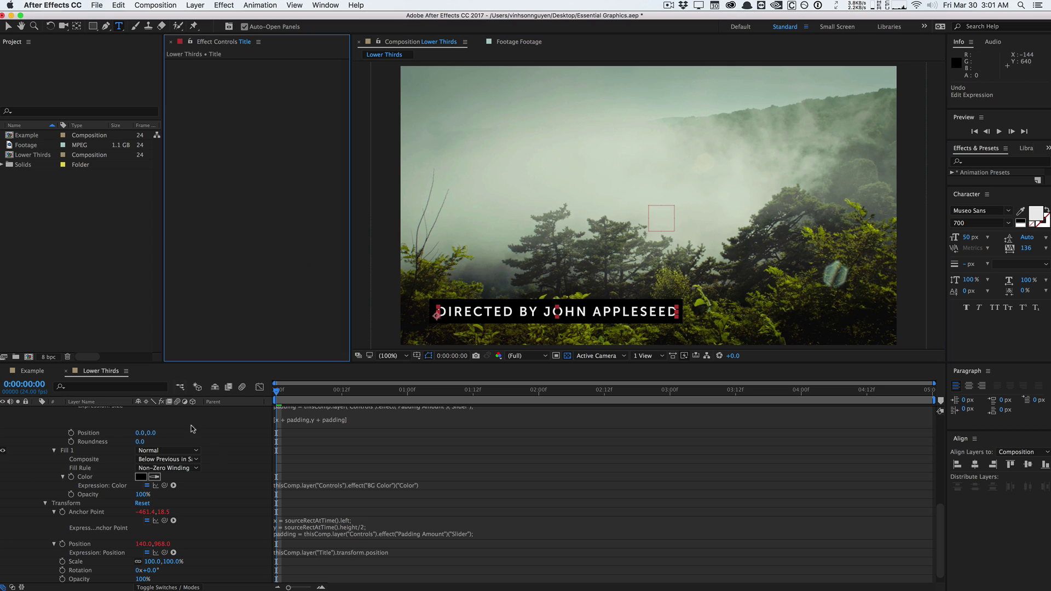
pyautogui.scroll(5, 164, 465)
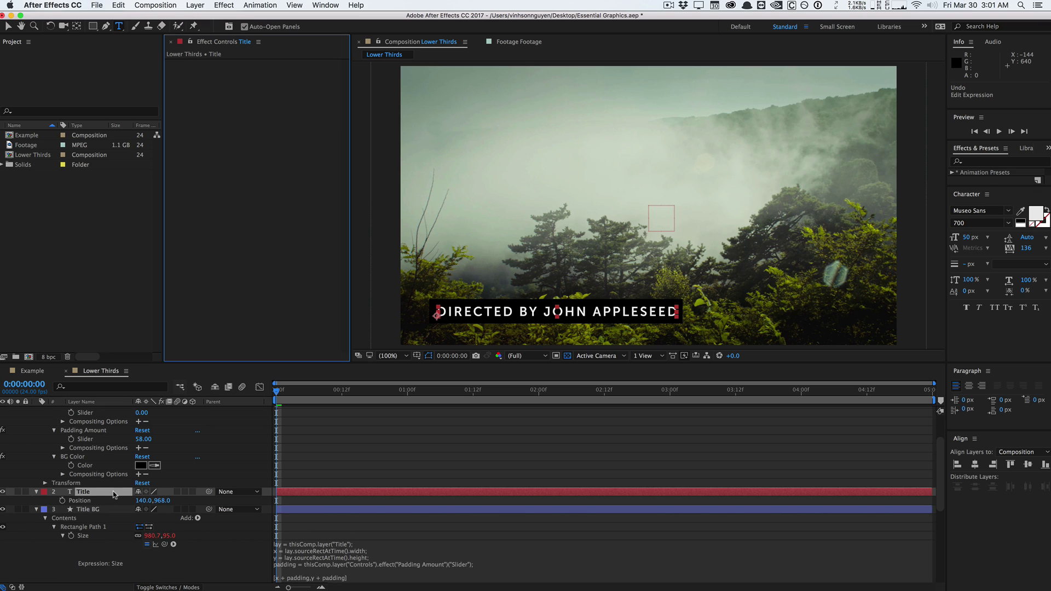
pyautogui.scroll(3, 114, 494)
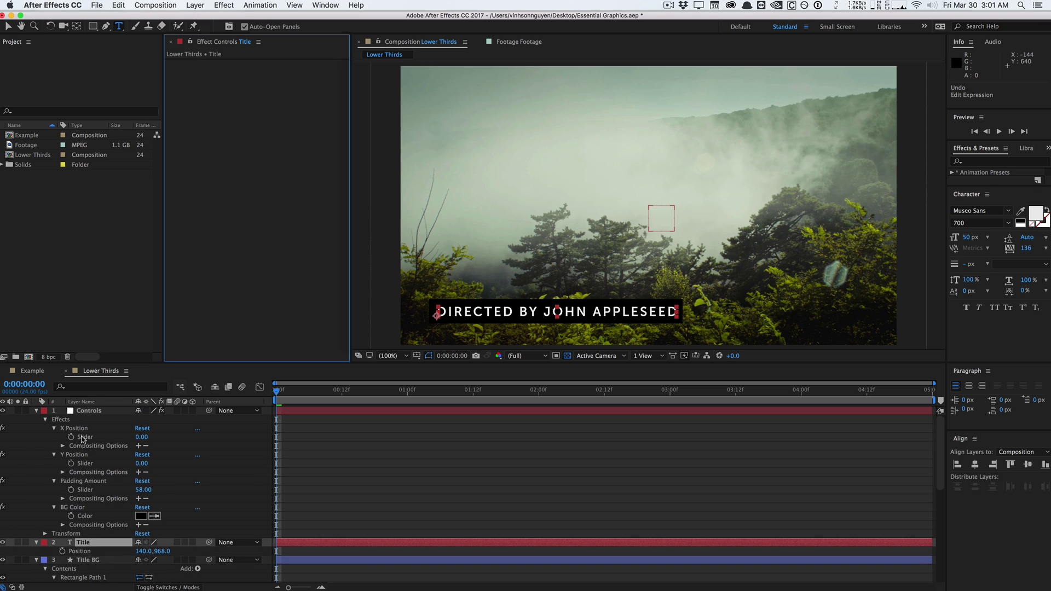
pyautogui.click(84, 411)
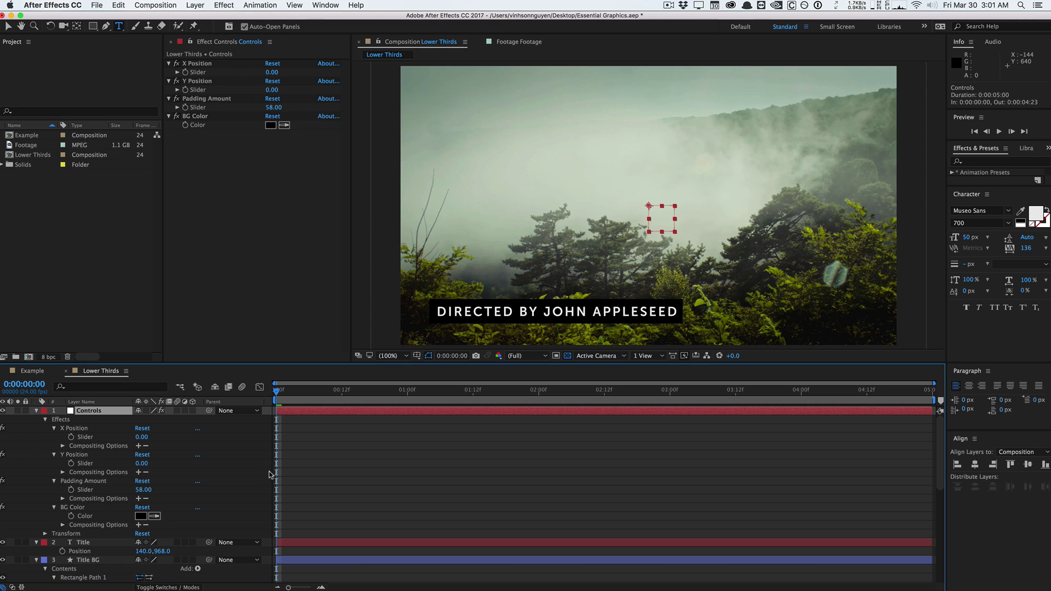
pyautogui.scroll(-3, 213, 480)
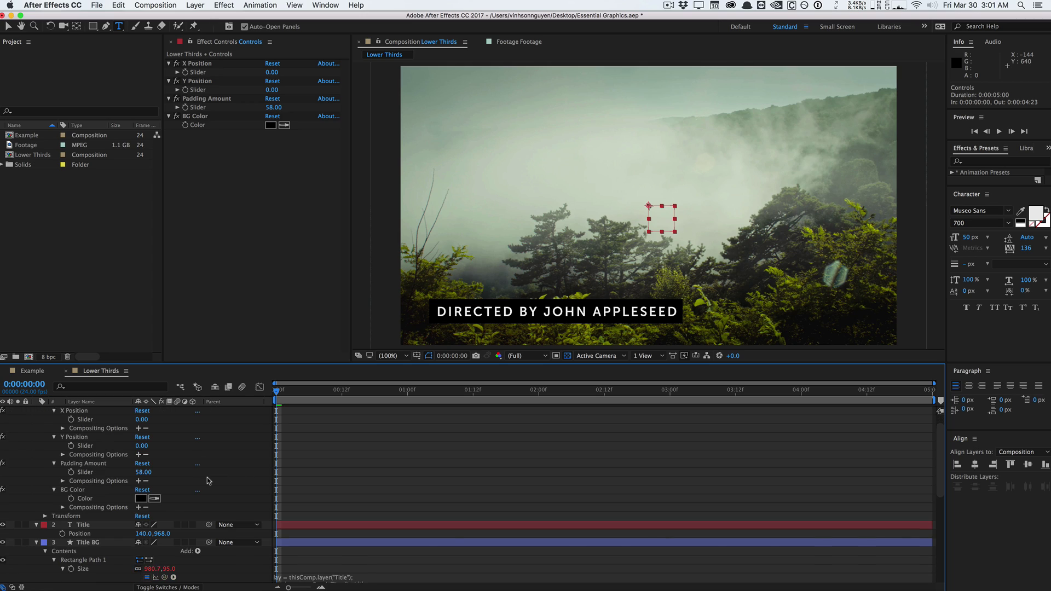
pyautogui.click(93, 525)
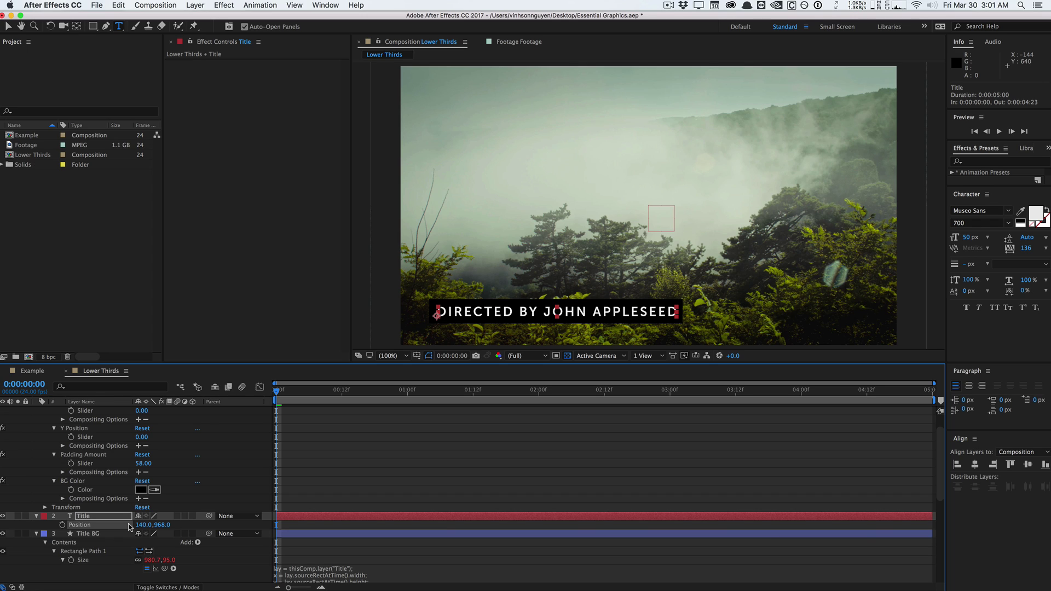
pyautogui.scroll(3, 127, 524)
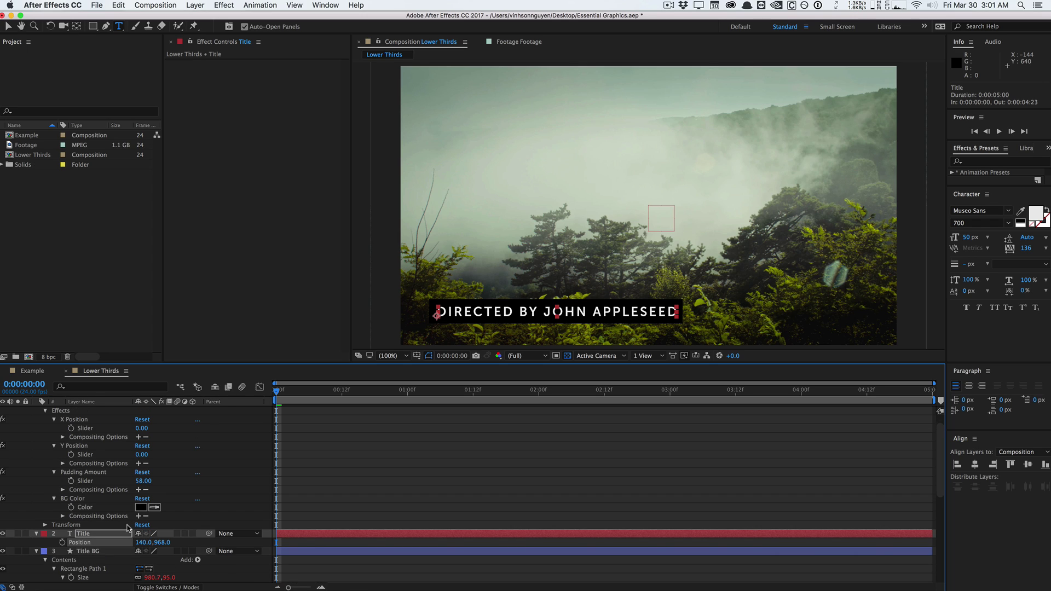
pyautogui.scroll(-2, 127, 527)
pyautogui.scroll(2, 101, 543)
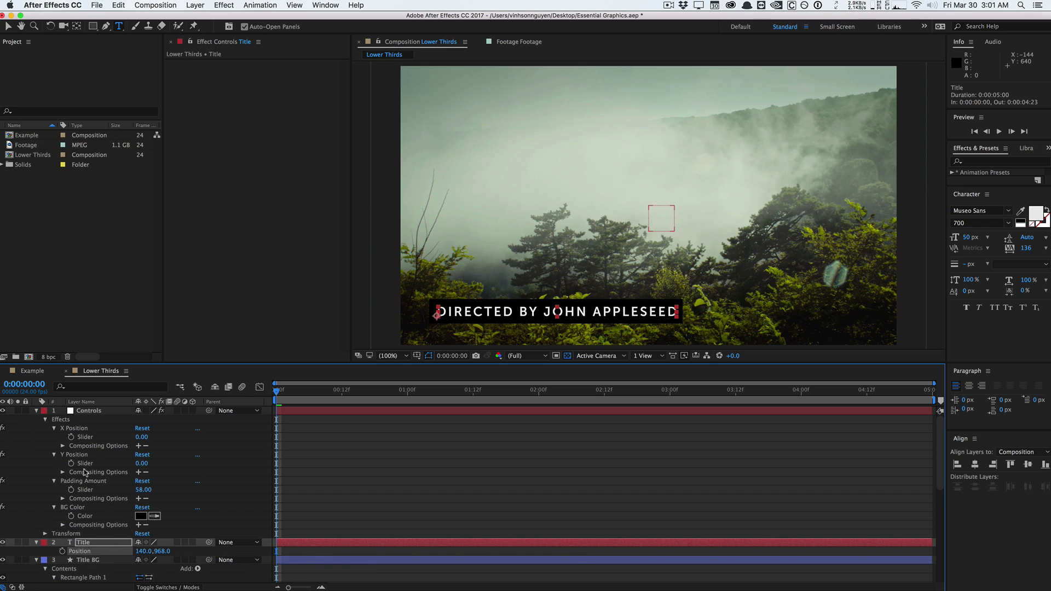
pyautogui.click(76, 428)
pyautogui.click(77, 454)
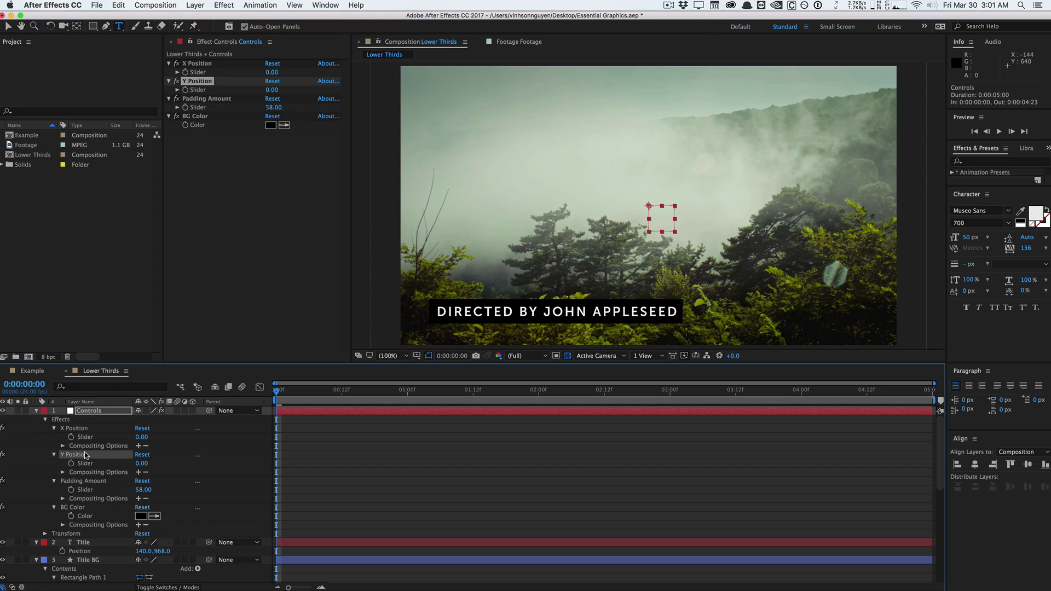
pyautogui.click(113, 542)
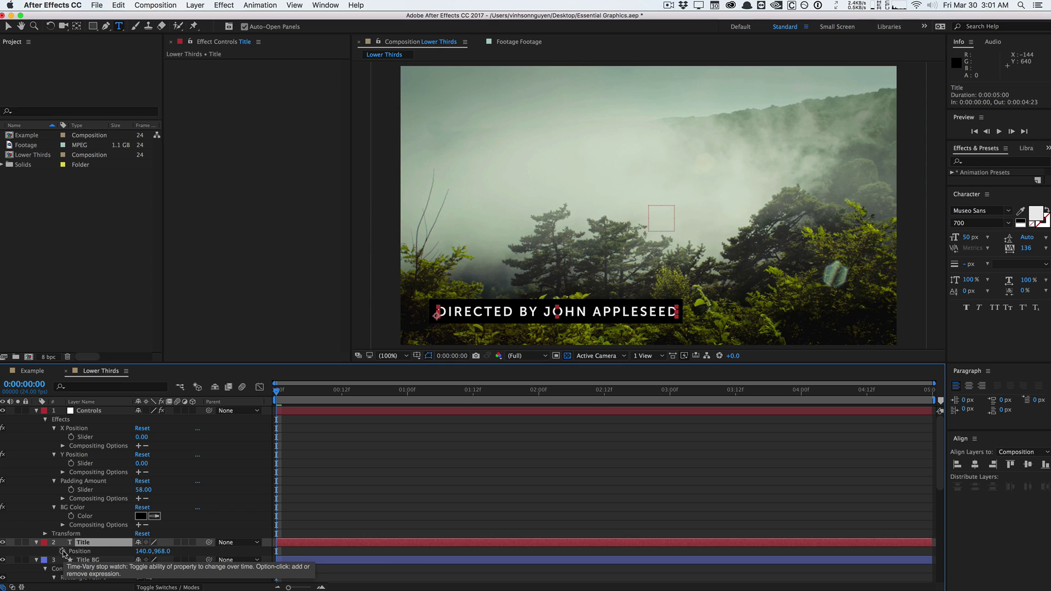
# Write a Title Position expression with x and y pick-whipped to the Controls X and Y Position sliders.
pyautogui.keyDown('alt'); pyautogui.click(63, 551); pyautogui.keyUp('alt')
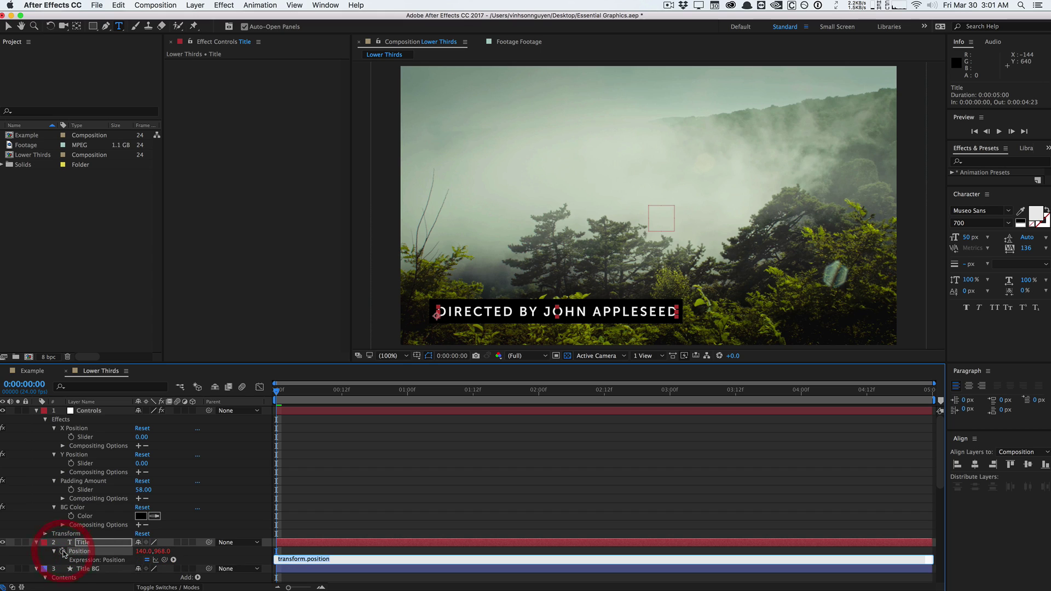
pyautogui.click(119, 545)
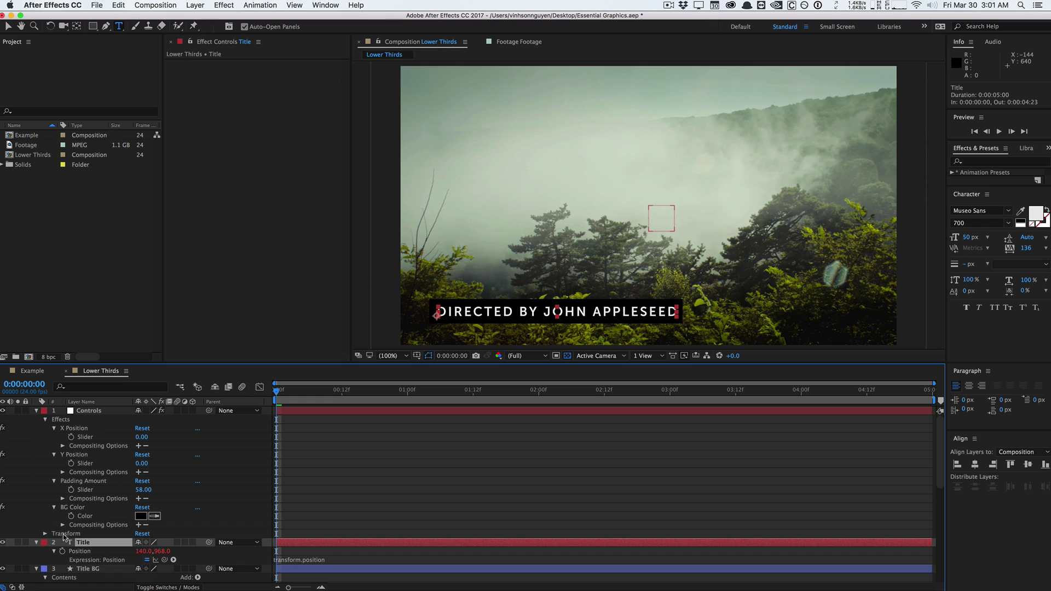
pyautogui.click(308, 559)
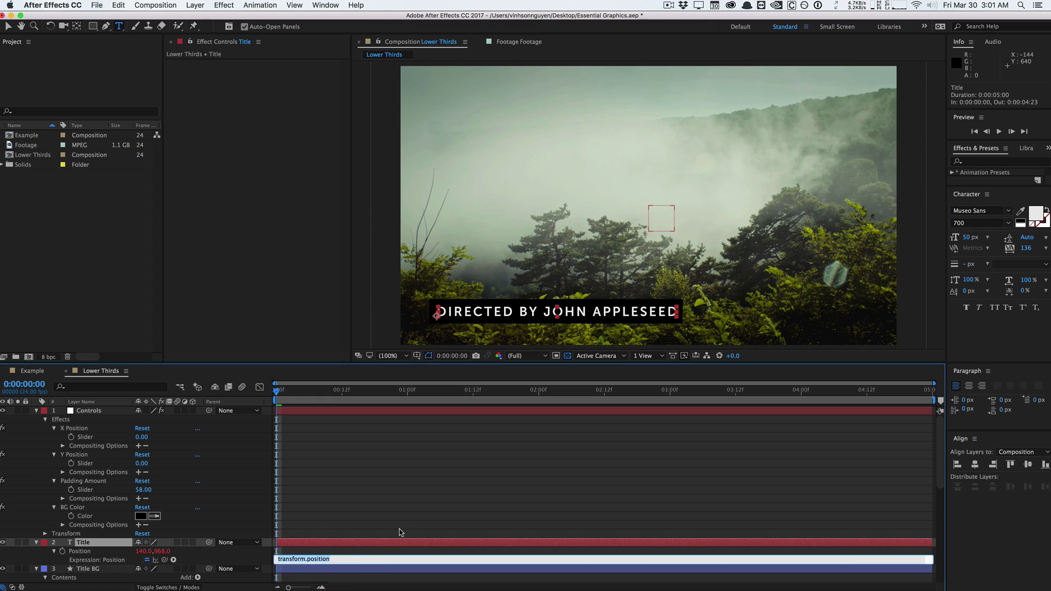
pyautogui.write('x =')
pyautogui.moveTo(164, 559); pyautogui.dragTo(111, 440)
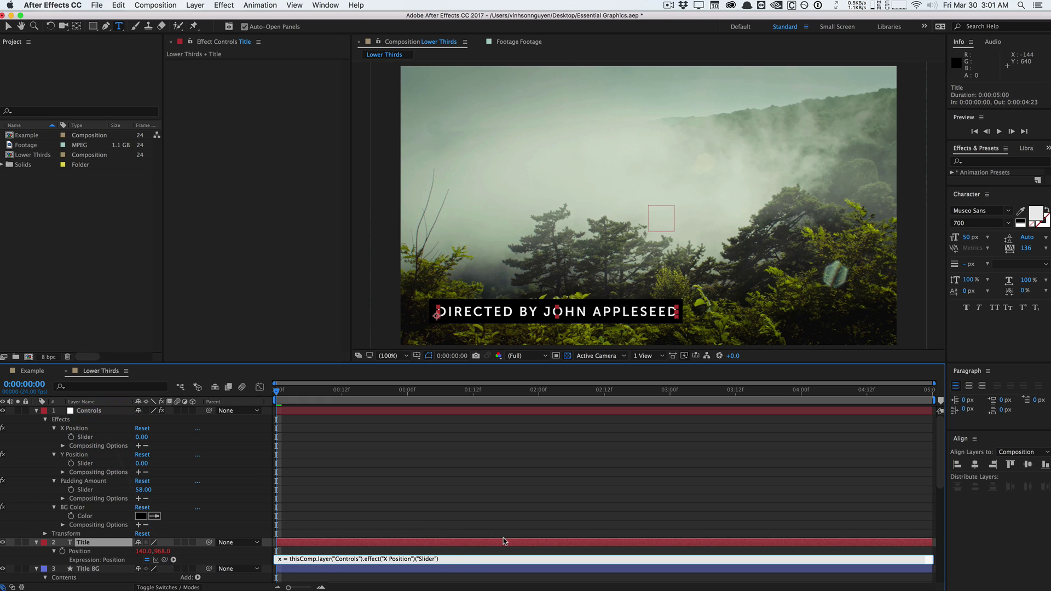
pyautogui.write(';')
pyautogui.press('Return')
pyautogui.write('y =')
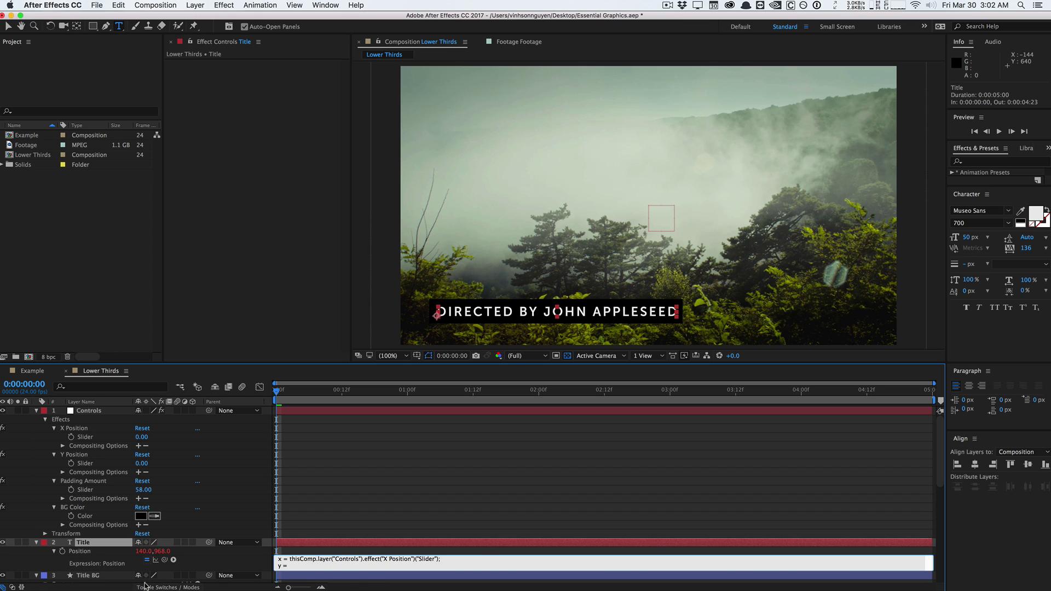
pyautogui.moveTo(164, 559); pyautogui.dragTo(102, 465)
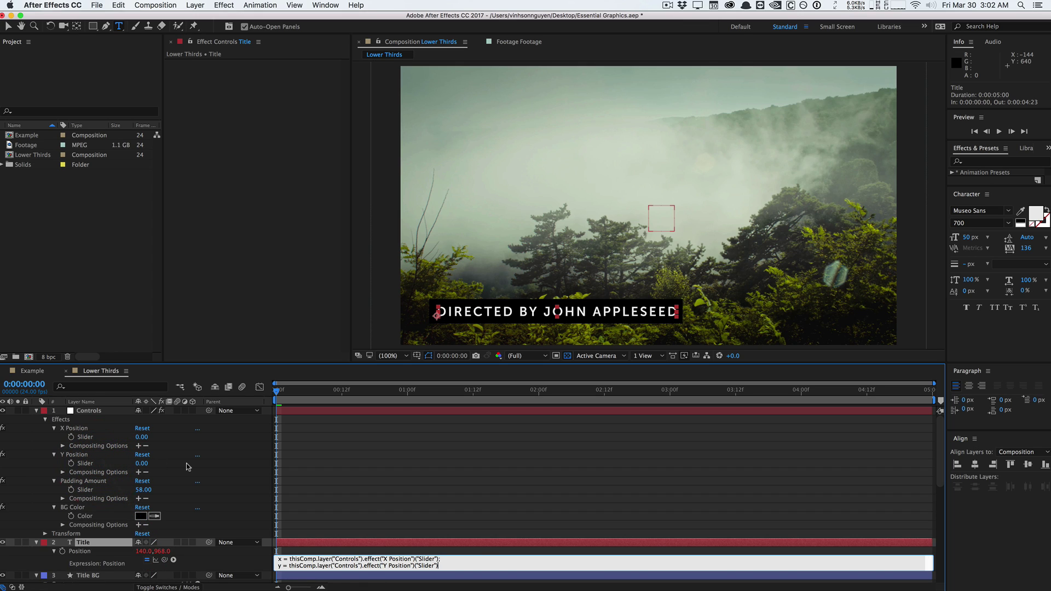
pyautogui.write(';')
pyautogui.press('Return')
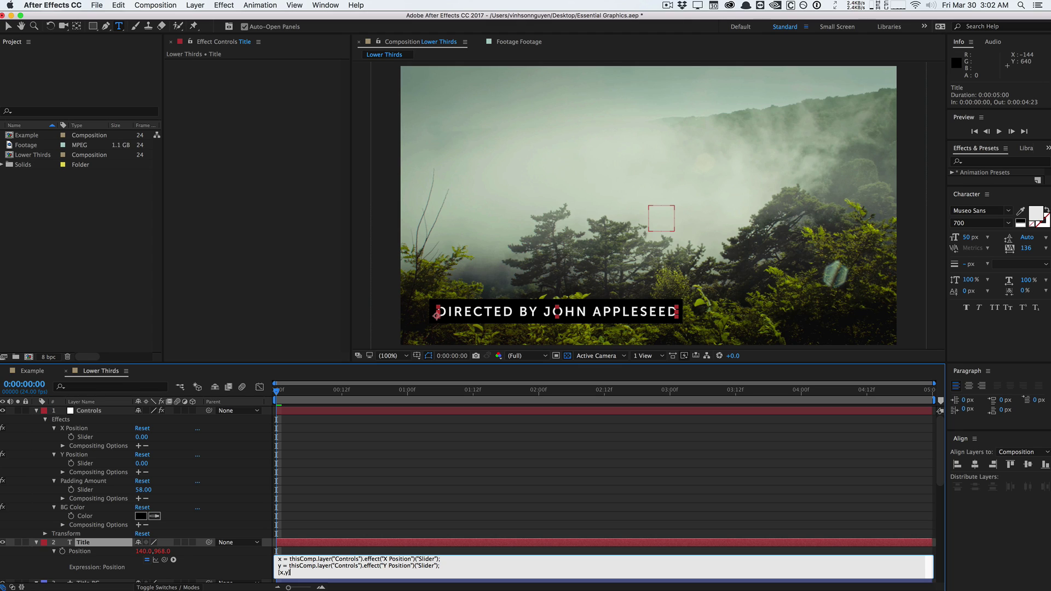
pyautogui.click(218, 235)
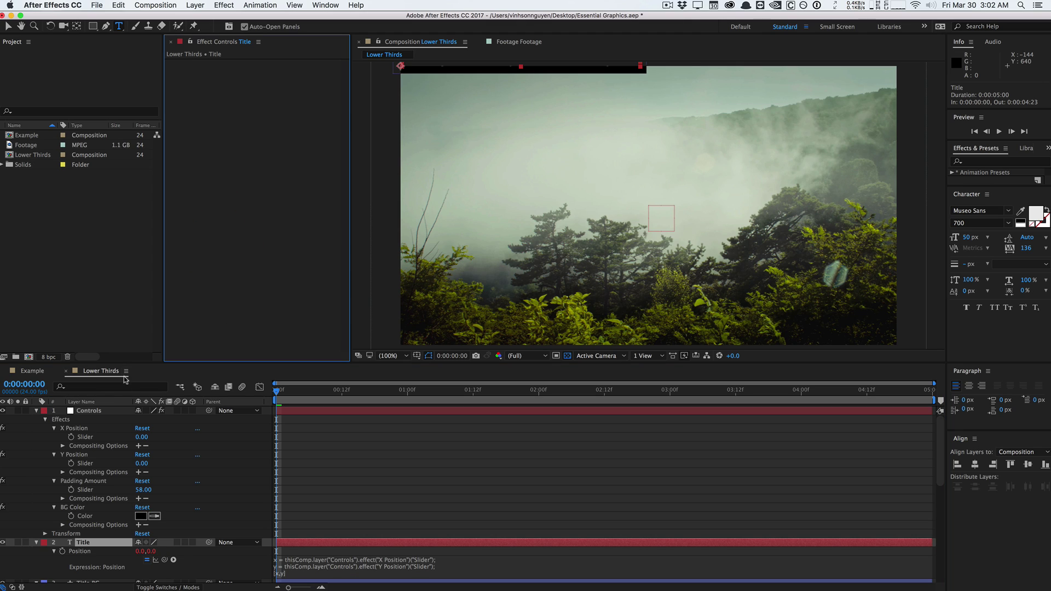
# Set Controls X Position to 93 and Y Position to 405, then scrub the bar near the frame bottom.
pyautogui.click(104, 412)
pyautogui.click(272, 72)
pyautogui.write('266')
pyautogui.press('Return')
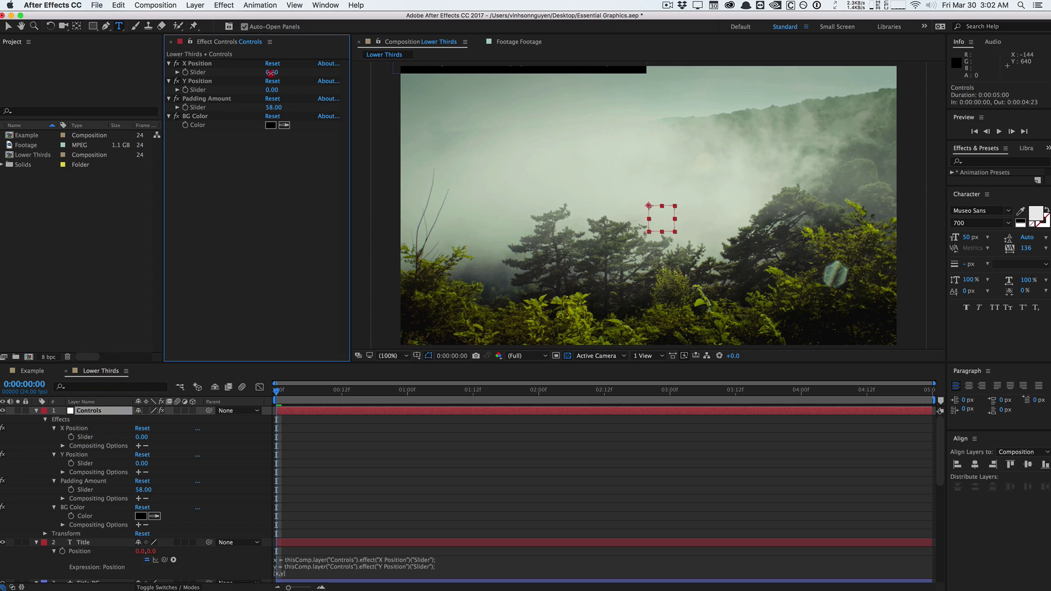
pyautogui.click(272, 71)
pyautogui.write('93')
pyautogui.press('Return')
pyautogui.click(272, 89)
pyautogui.write('405')
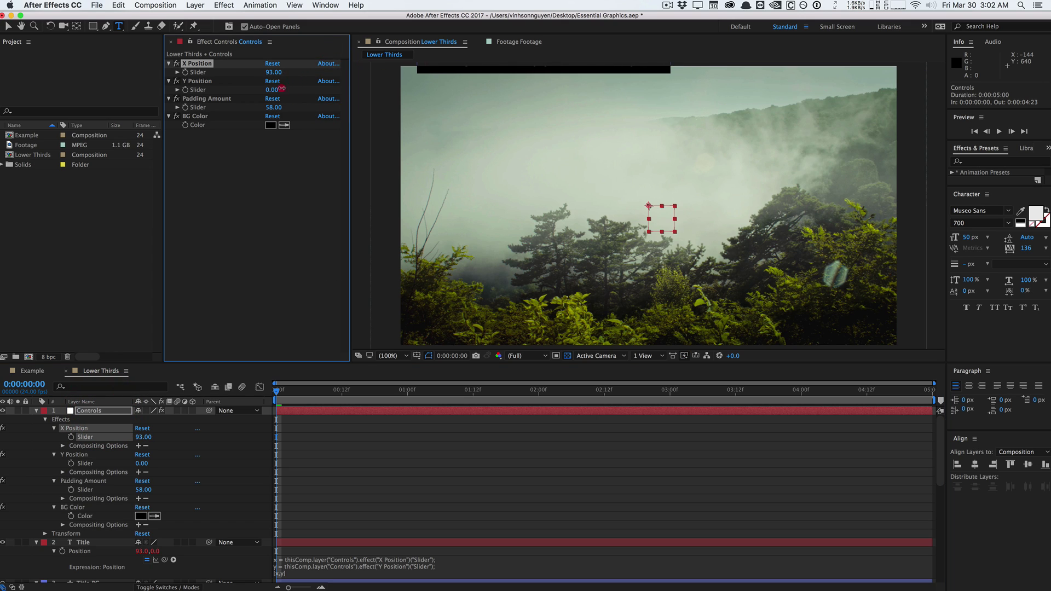
pyautogui.press('Return')
pyautogui.moveTo(529, 86); pyautogui.dragTo(783, 86)
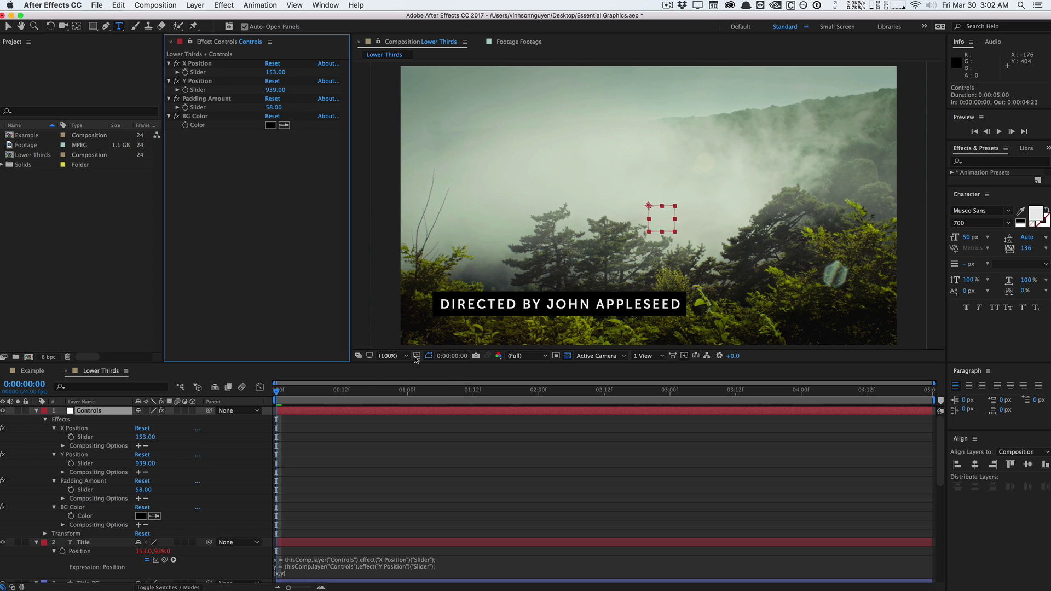
# Change the viewer magnification to 33.3%, then to 50%.
pyautogui.click(405, 356)
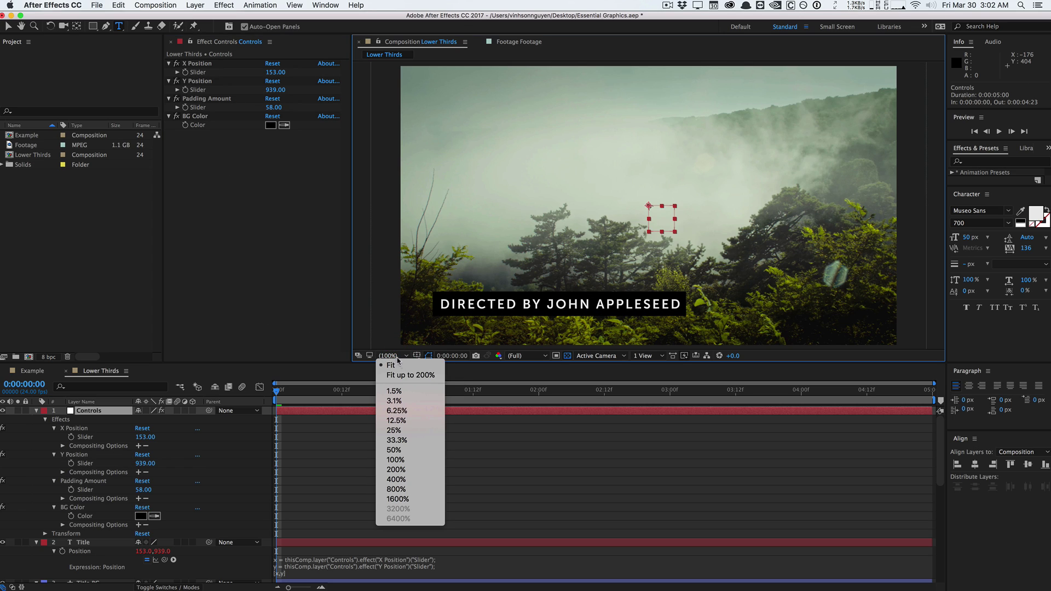
pyautogui.click(405, 440)
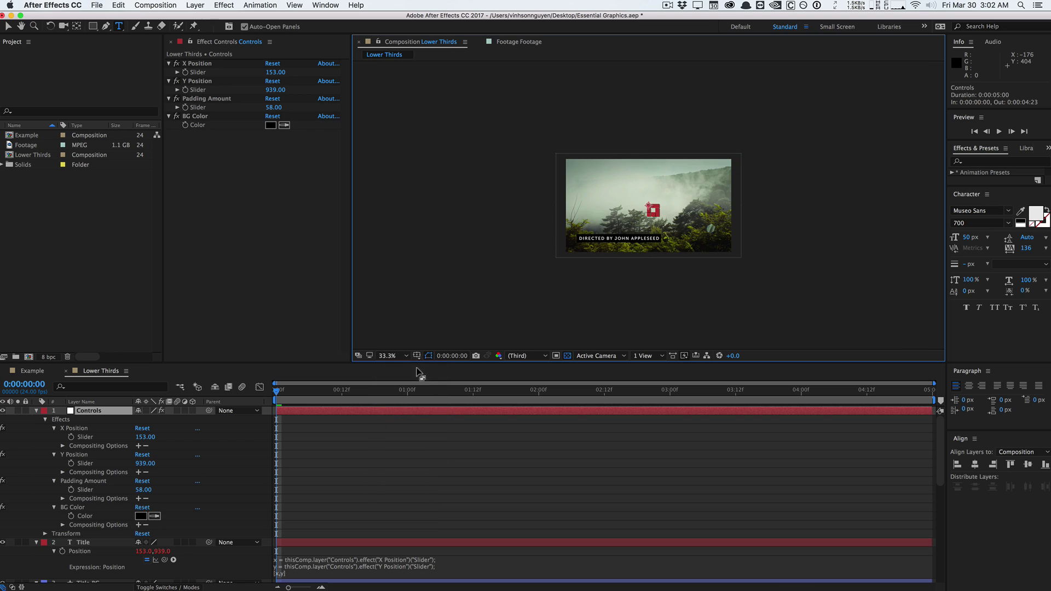
pyautogui.click(391, 356)
pyautogui.click(408, 462)
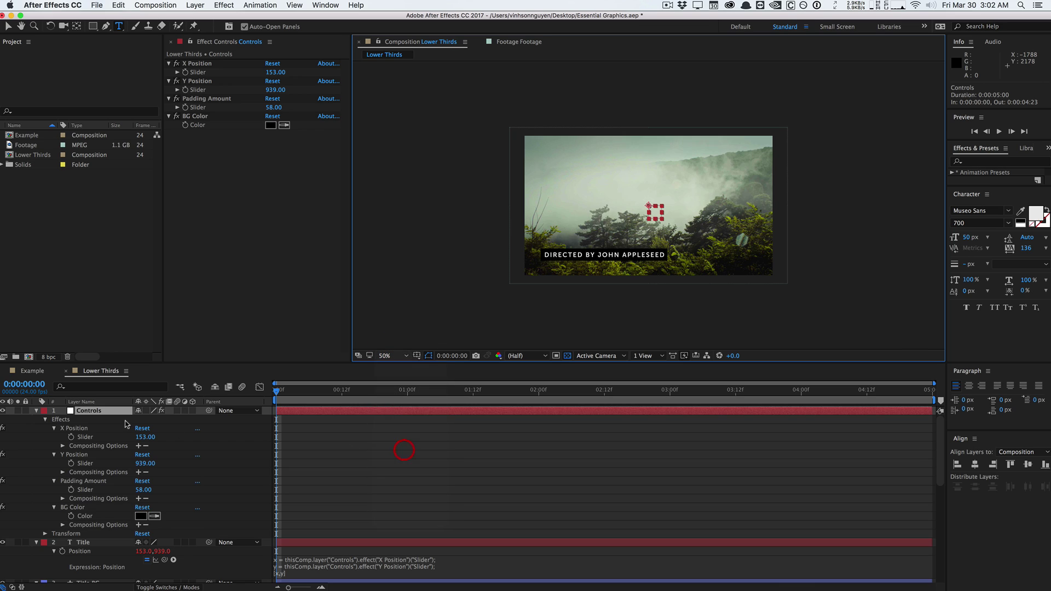
# Preview white for BG Color but cancel to keep black, then adjust Padding Amount.
pyautogui.click(110, 413)
pyautogui.click(270, 124)
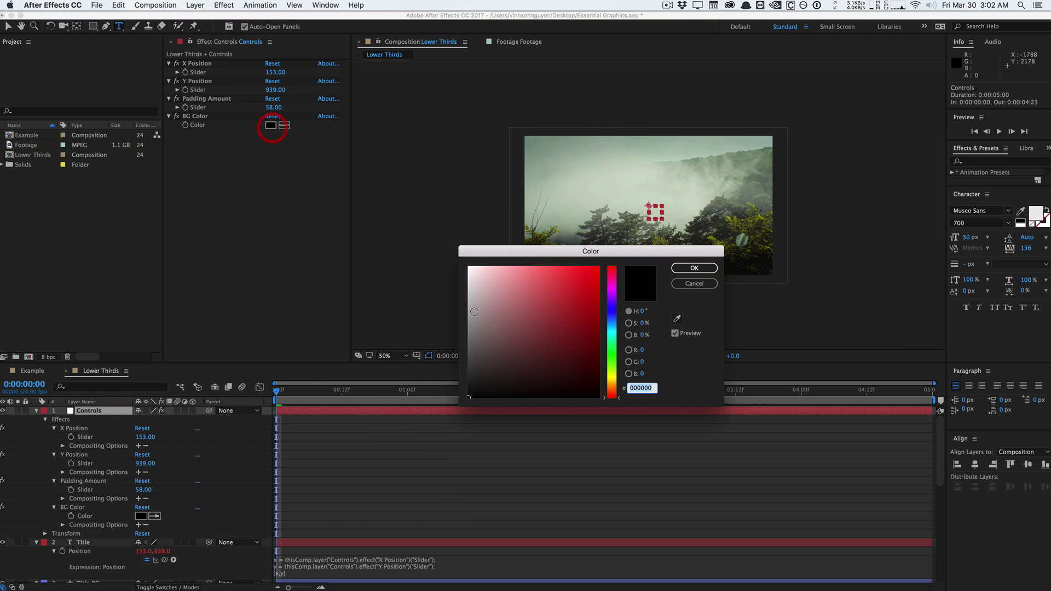
pyautogui.moveTo(477, 309); pyautogui.dragTo(430, 176)
pyautogui.moveTo(556, 252); pyautogui.dragTo(304, 276)
pyautogui.press('Escape')
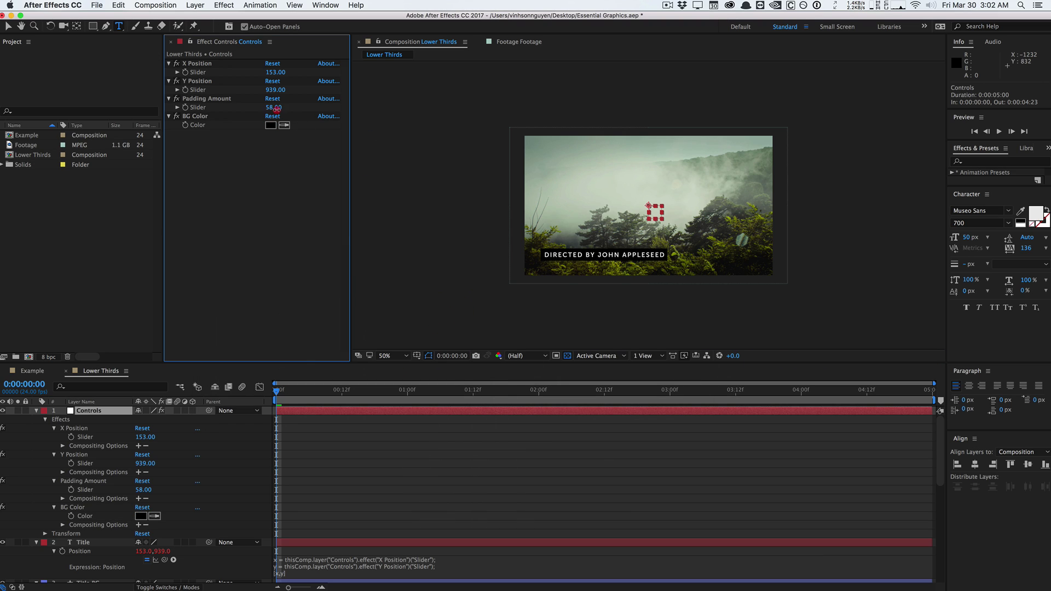
pyautogui.moveTo(278, 107); pyautogui.dragTo(279, 108)
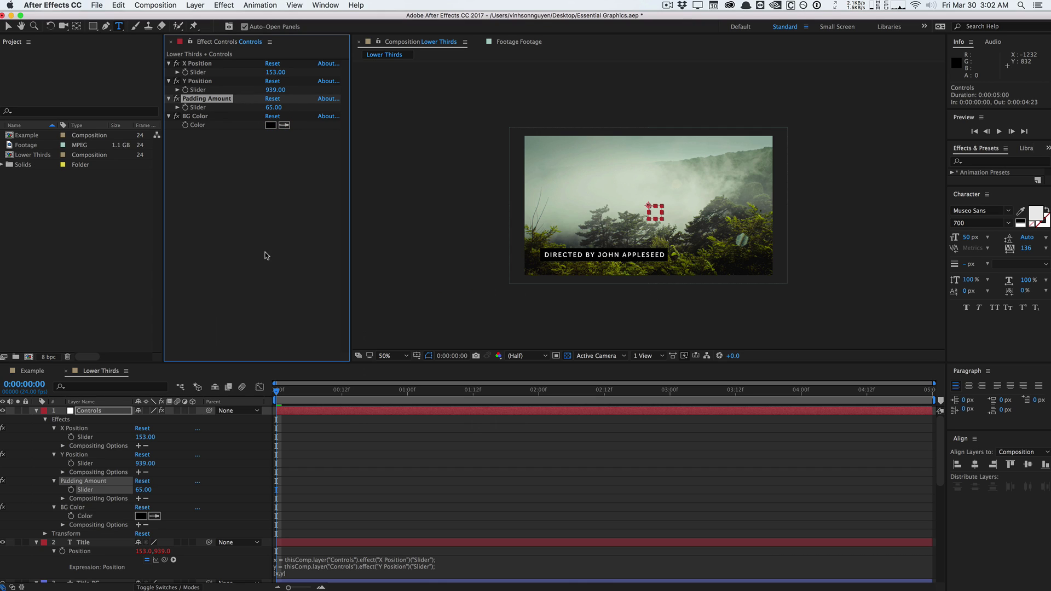
pyautogui.click(237, 240)
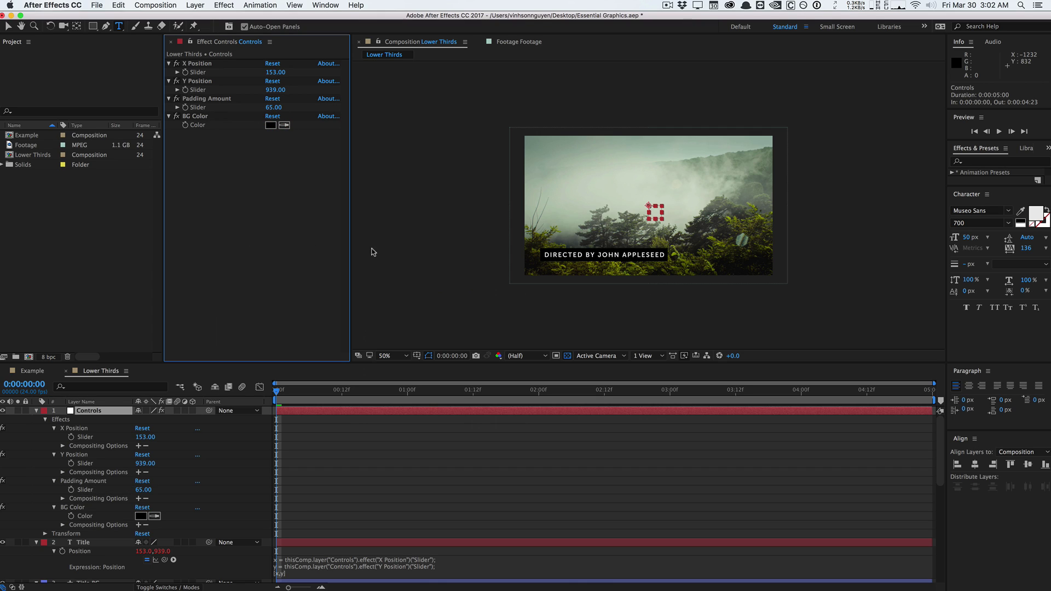
# Apply the Generate > Fill effect to the Title layer.
pyautogui.click(37, 411)
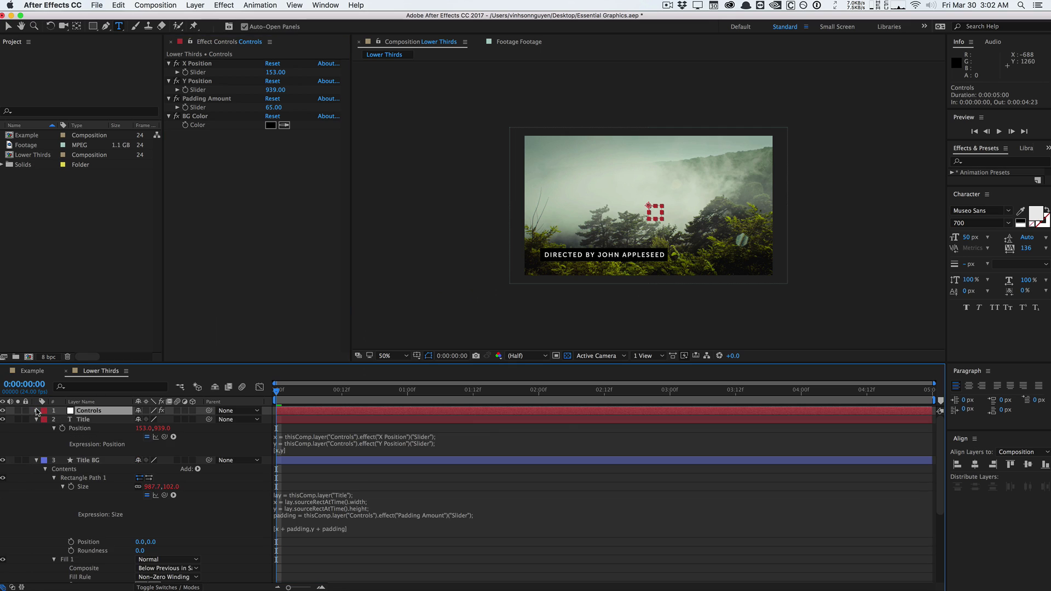
pyautogui.click(81, 419)
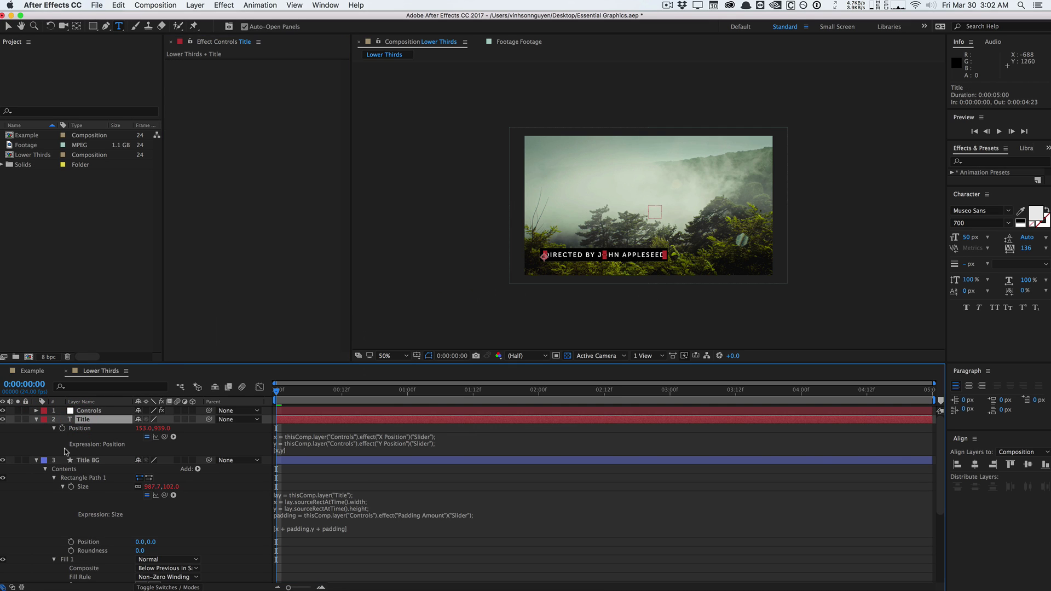
pyautogui.click(224, 4)
pyautogui.moveTo(299, 173)
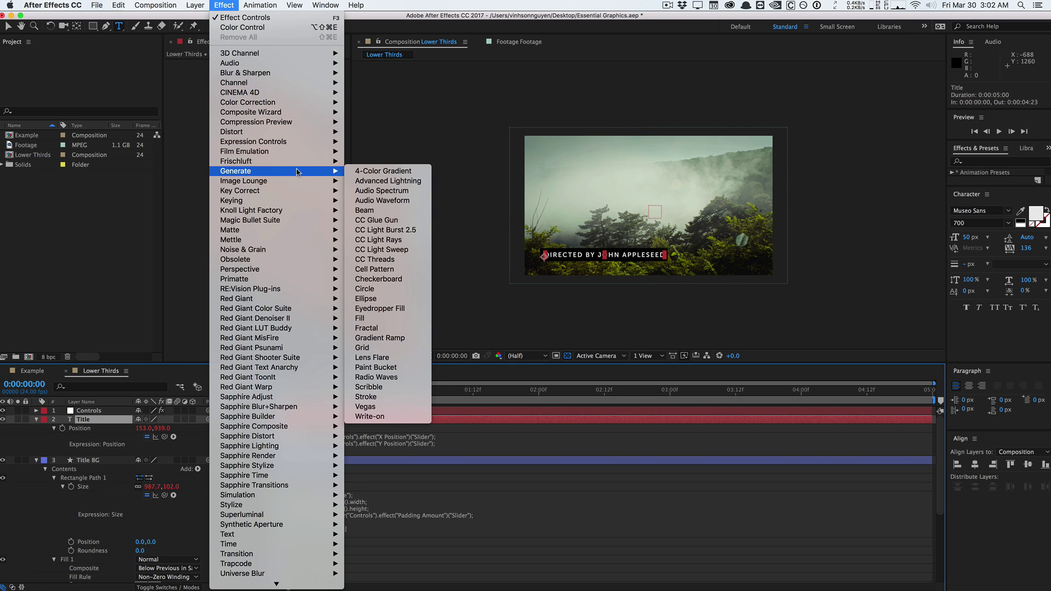
pyautogui.click(401, 320)
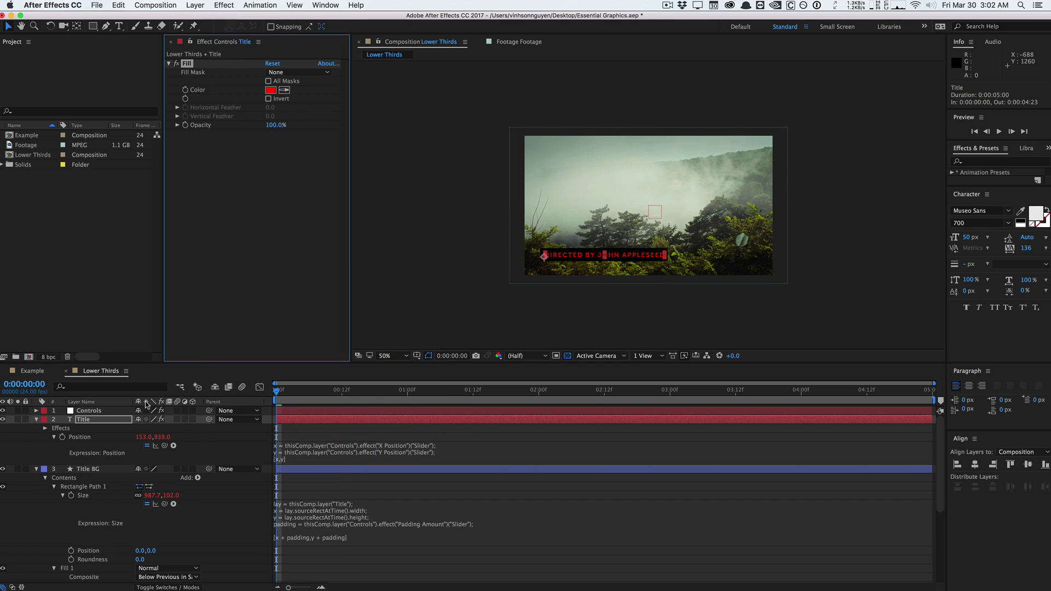
# On Controls, duplicate BG Color, move the copy above it and rename it 'Font Color'.
pyautogui.click(93, 411)
pyautogui.click(198, 117)
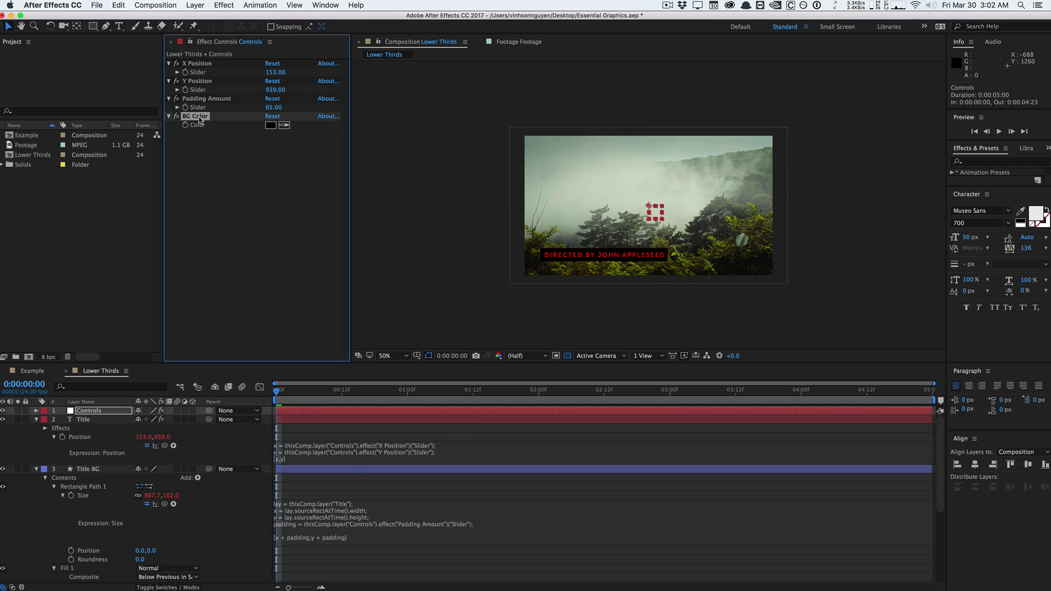
pyautogui.press('super+d')
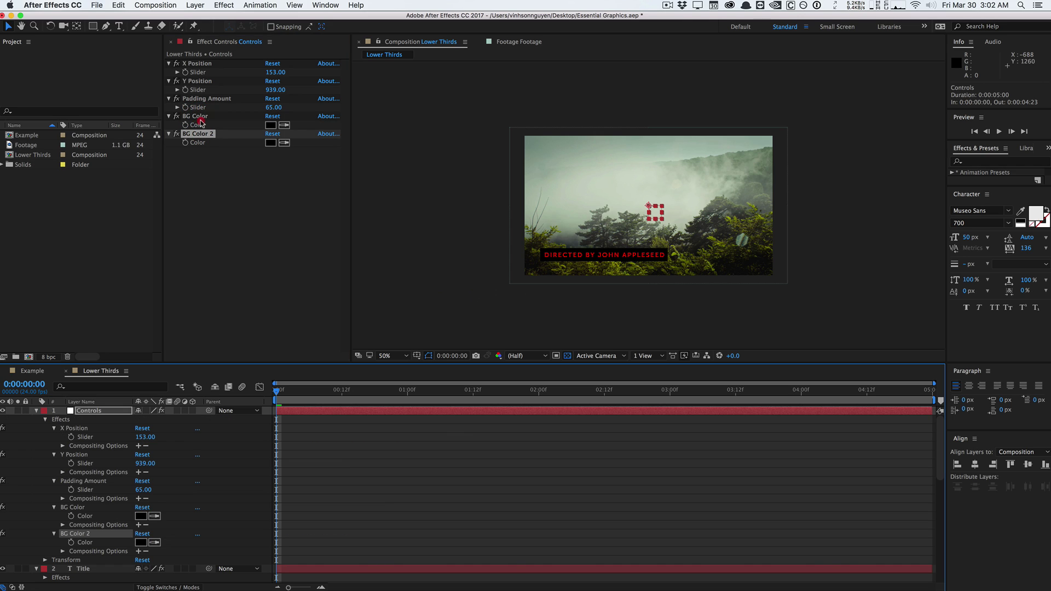
pyautogui.moveTo(201, 134); pyautogui.dragTo(201, 116)
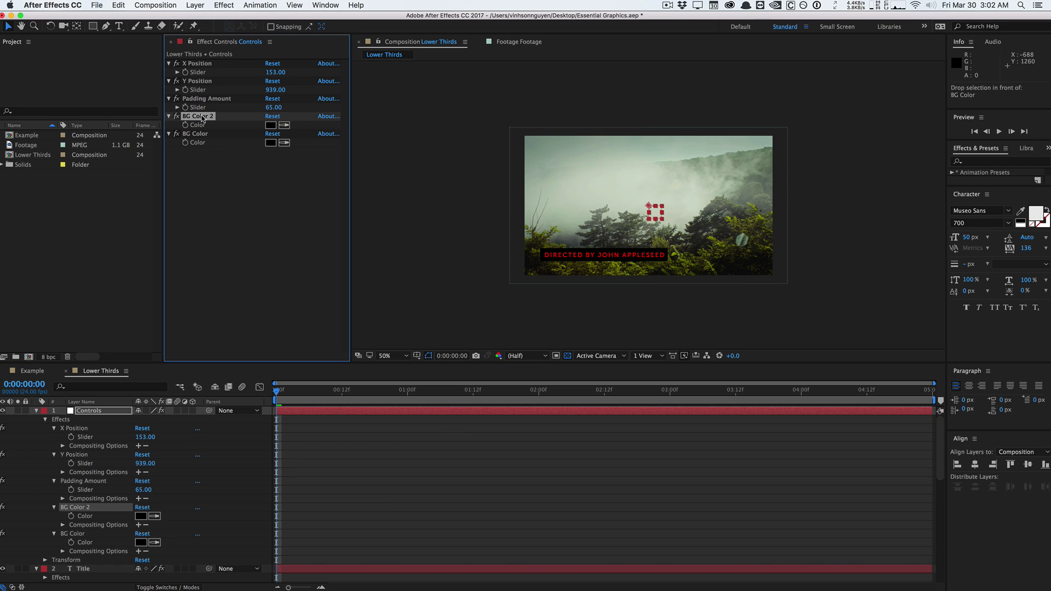
pyautogui.press('Return')
pyautogui.write('Fon')
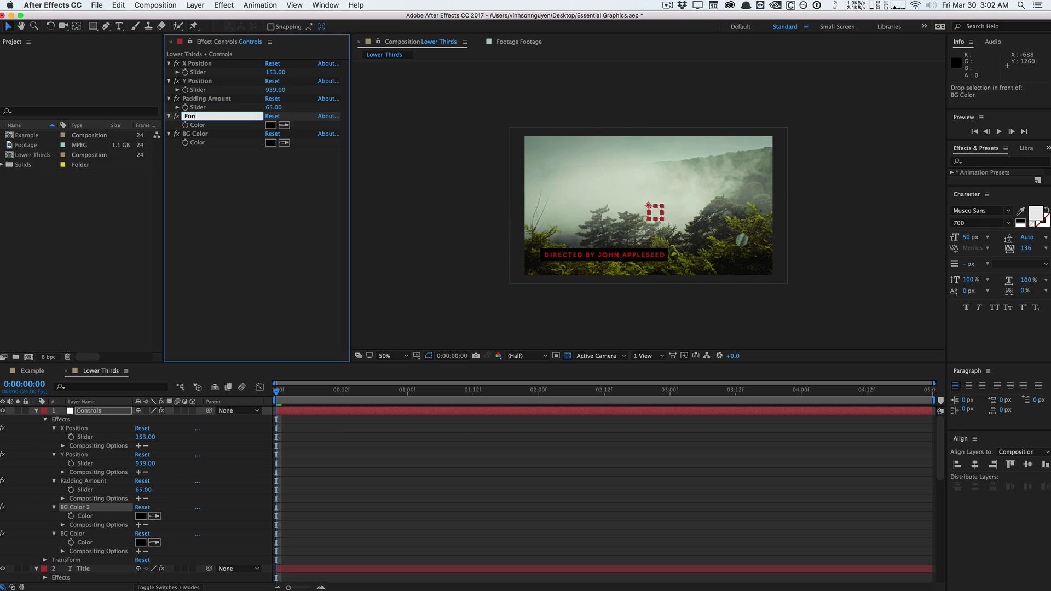
pyautogui.write('t Color')
pyautogui.press('Return')
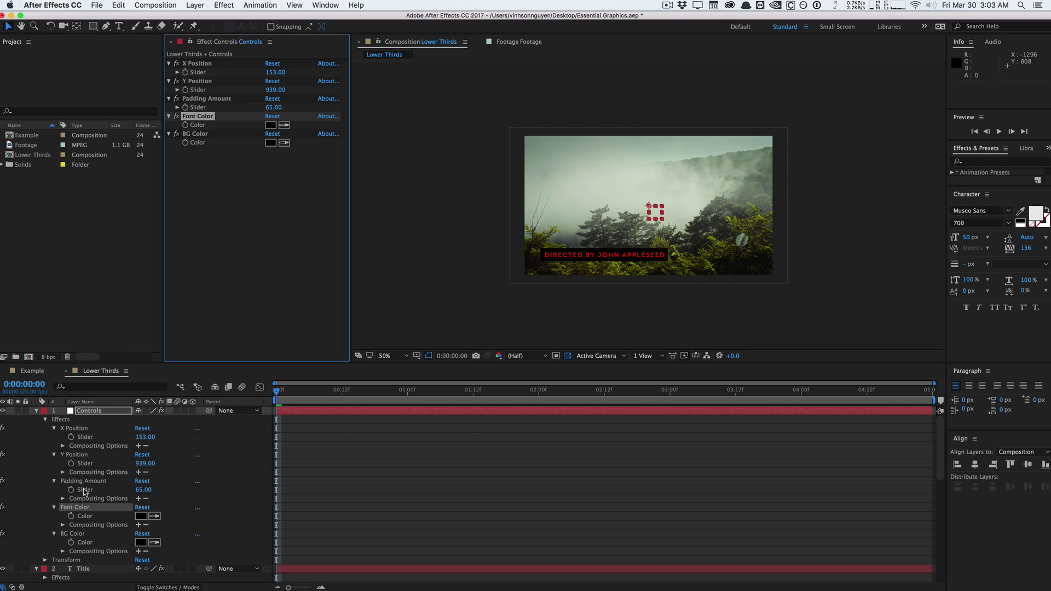
pyautogui.scroll(-1, 85, 512)
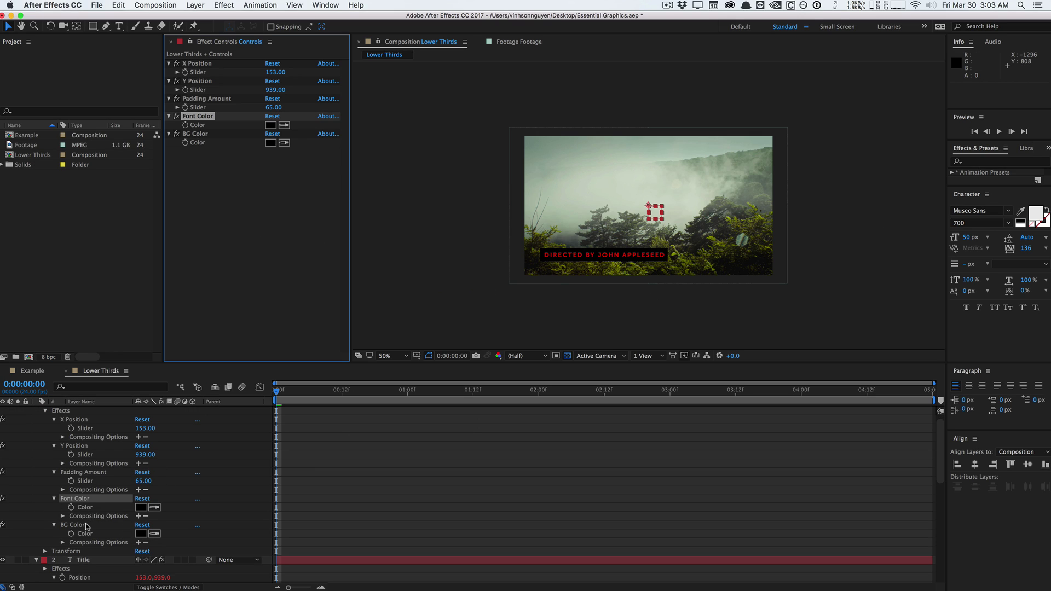
# Add an expression to Title's Fill colour pick-whipped to the Controls layer's Font Color.
pyautogui.click(77, 525)
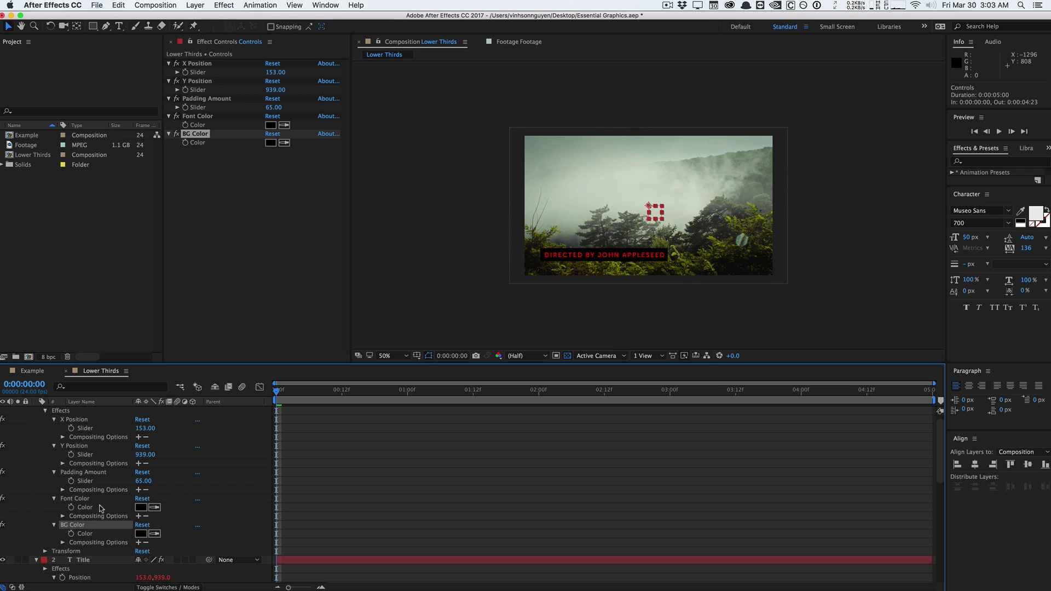
pyautogui.scroll(-5, 87, 511)
pyautogui.click(84, 490)
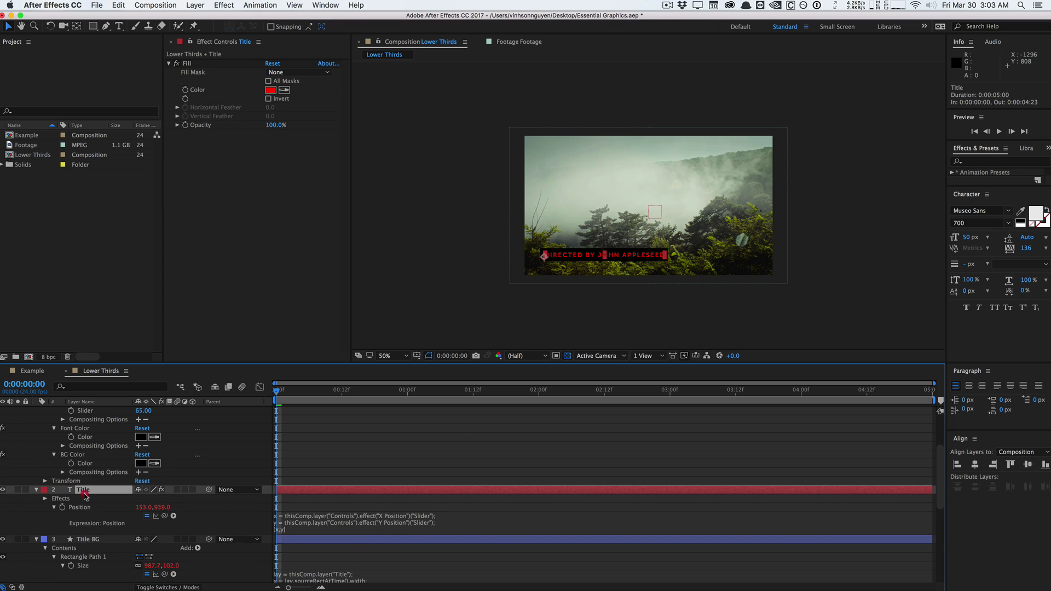
pyautogui.keyDown('alt'); pyautogui.click(185, 90); pyautogui.keyUp('alt')
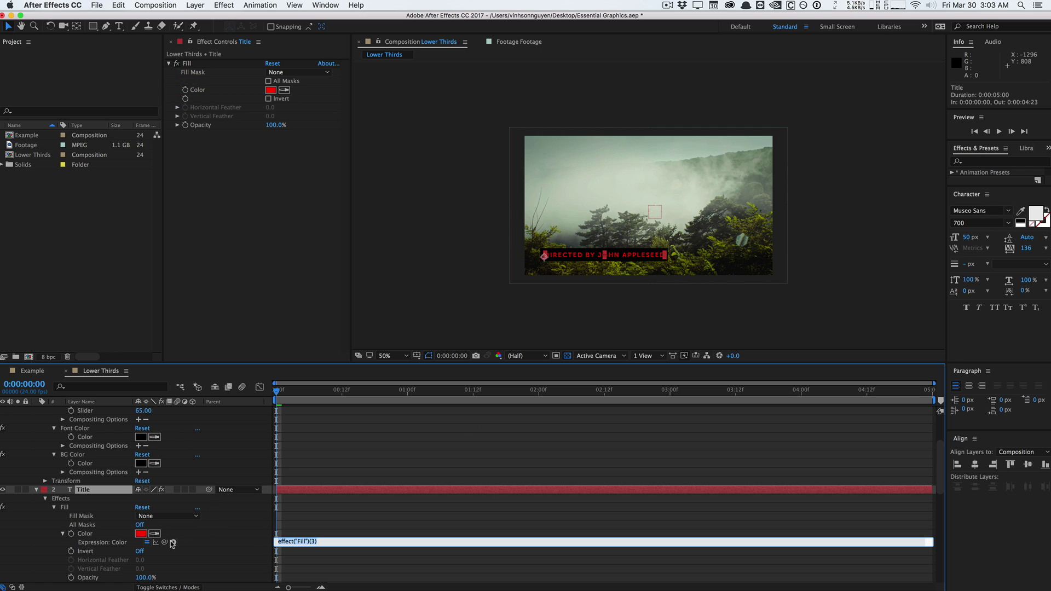
pyautogui.moveTo(165, 543); pyautogui.dragTo(109, 439)
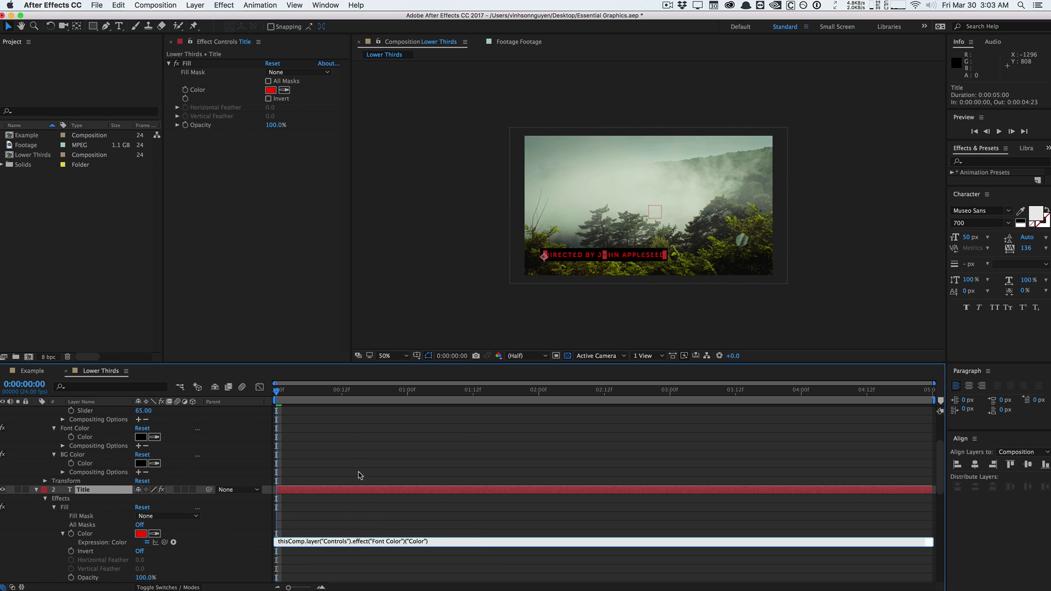
pyautogui.click(349, 437)
pyautogui.scroll(5, 117, 463)
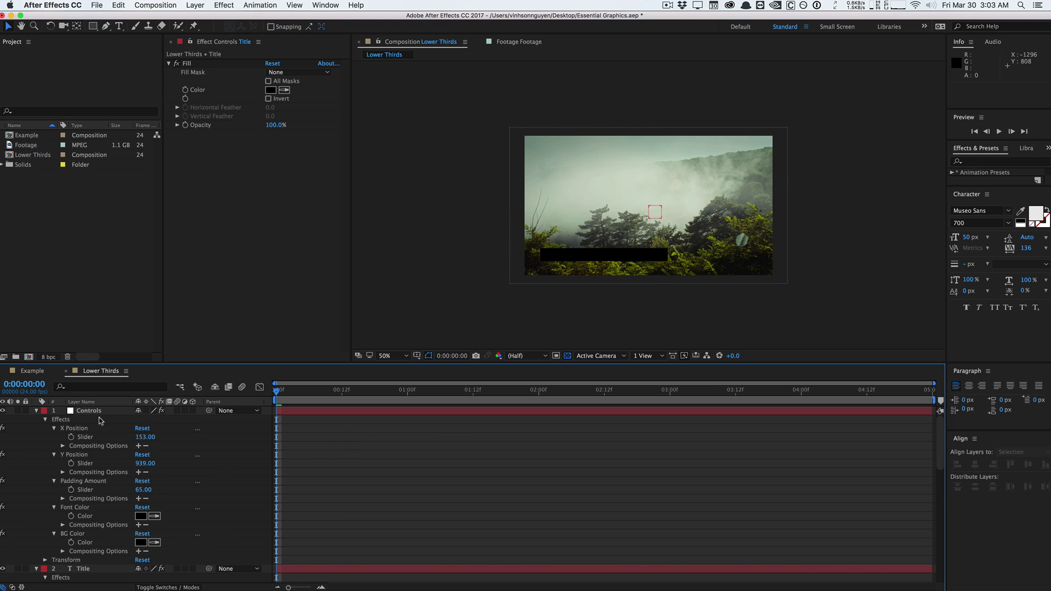
# Set the Controls layer's Font Color swatch to white (FFFFFF).
pyautogui.click(89, 410)
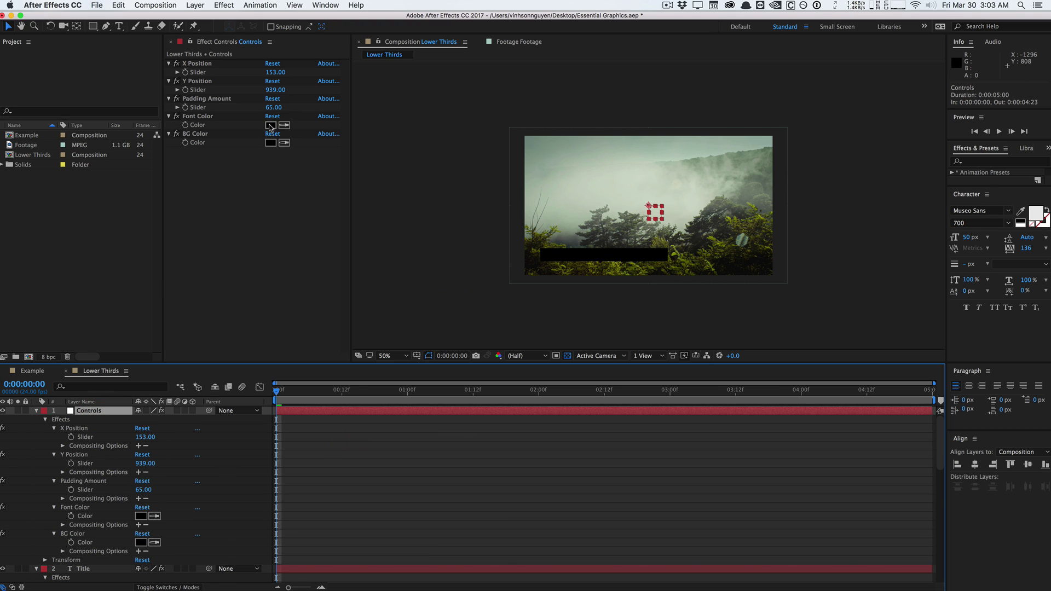
pyautogui.click(270, 125)
pyautogui.click(216, 296)
pyautogui.click(442, 296)
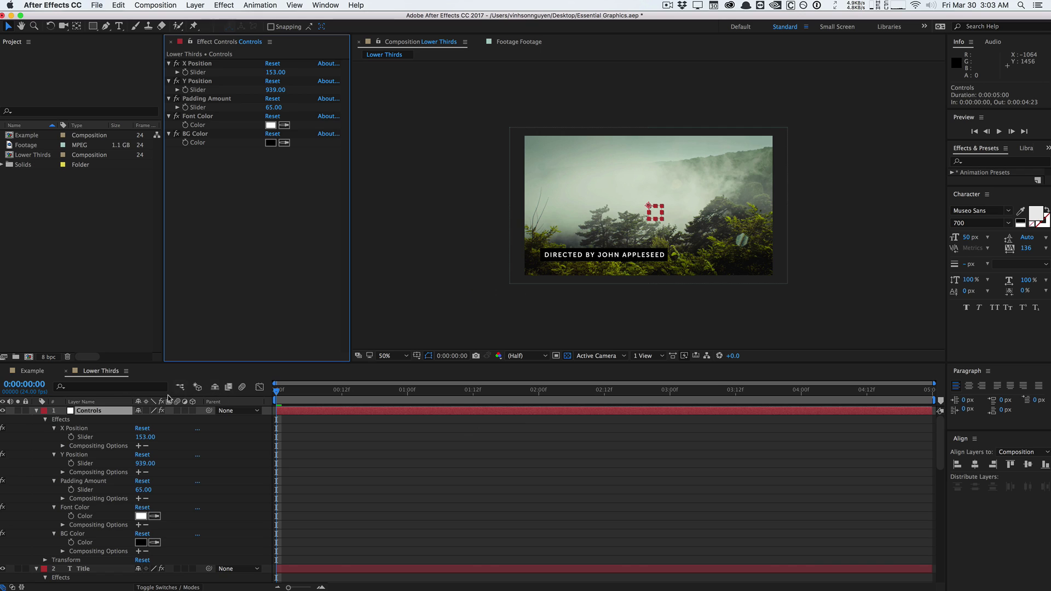
# Collapse the Controls, Title and Title BG layers and preview the first two seconds.
pyautogui.click(37, 410)
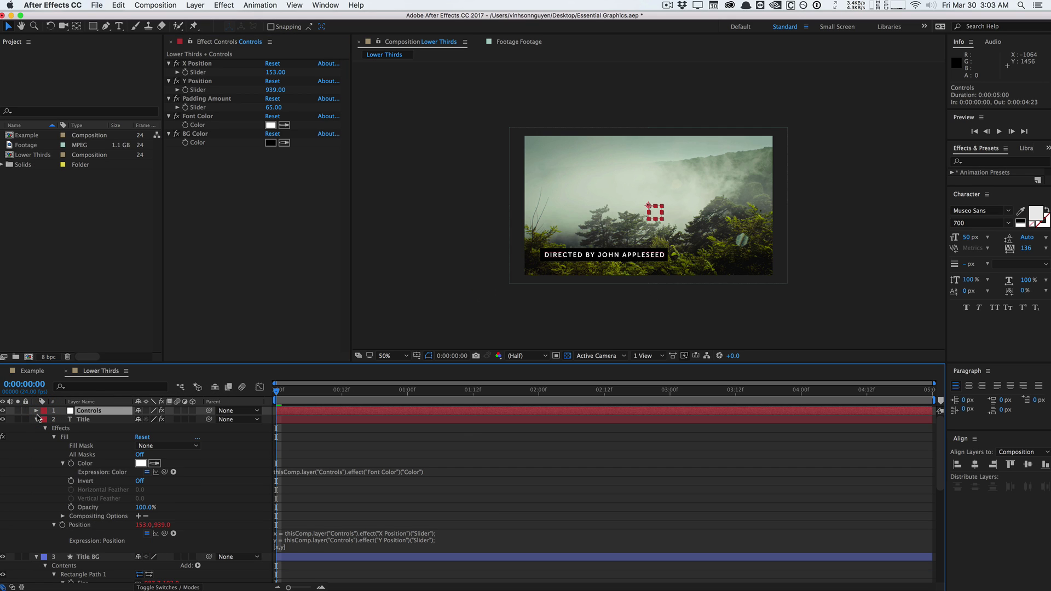
pyautogui.click(37, 419)
pyautogui.click(36, 428)
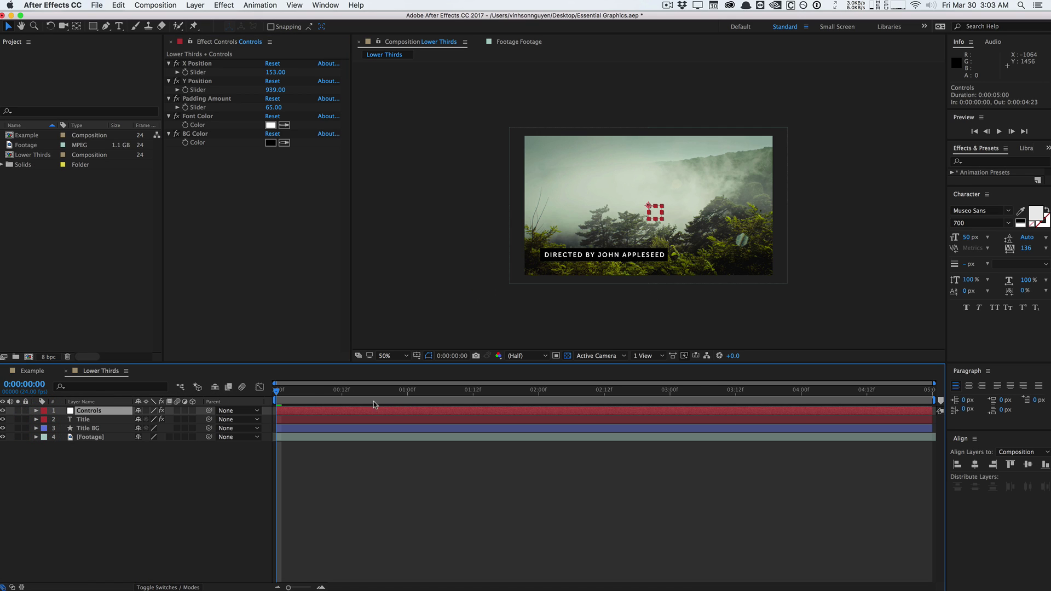
pyautogui.moveTo(283, 392)
pyautogui.mouseDown()
pyautogui.moveTo(446, 392)
pyautogui.moveTo(276, 392)
pyautogui.mouseUp()
pyautogui.click(94, 420)
pyautogui.click(97, 428)
pyautogui.click(95, 419)
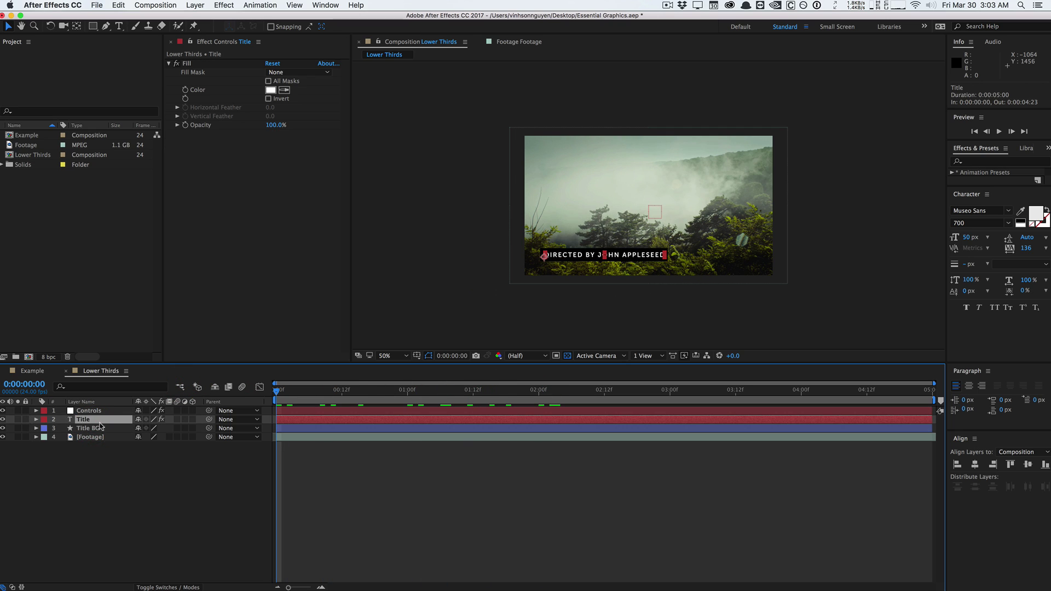
pyautogui.click(101, 428)
pyautogui.click(99, 420)
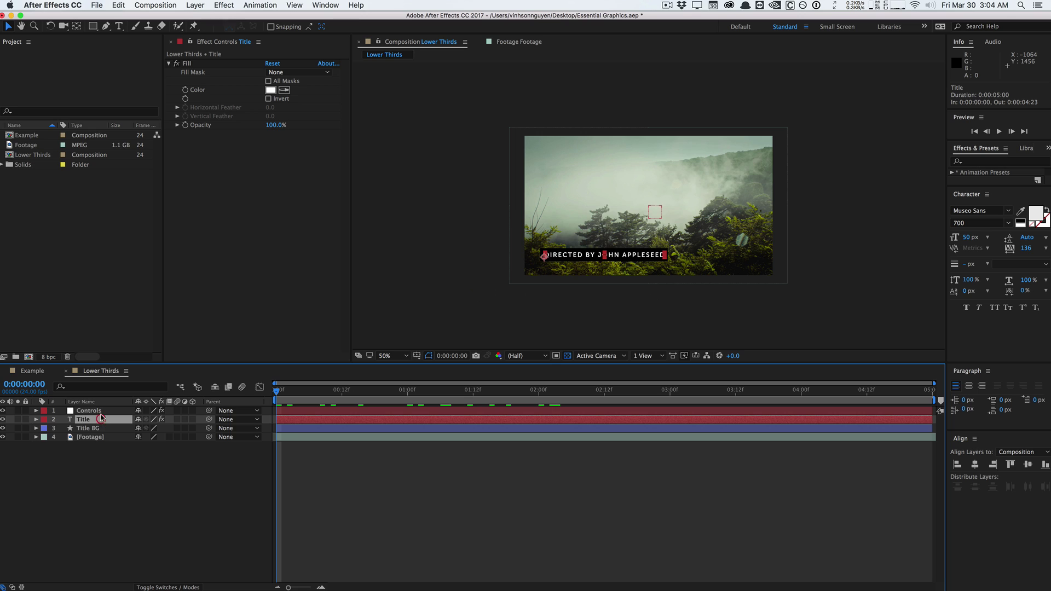
pyautogui.click(102, 428)
# Apply a Linear Wipe to Title BG with a wipe angle of -90°.
pyautogui.click(228, 3)
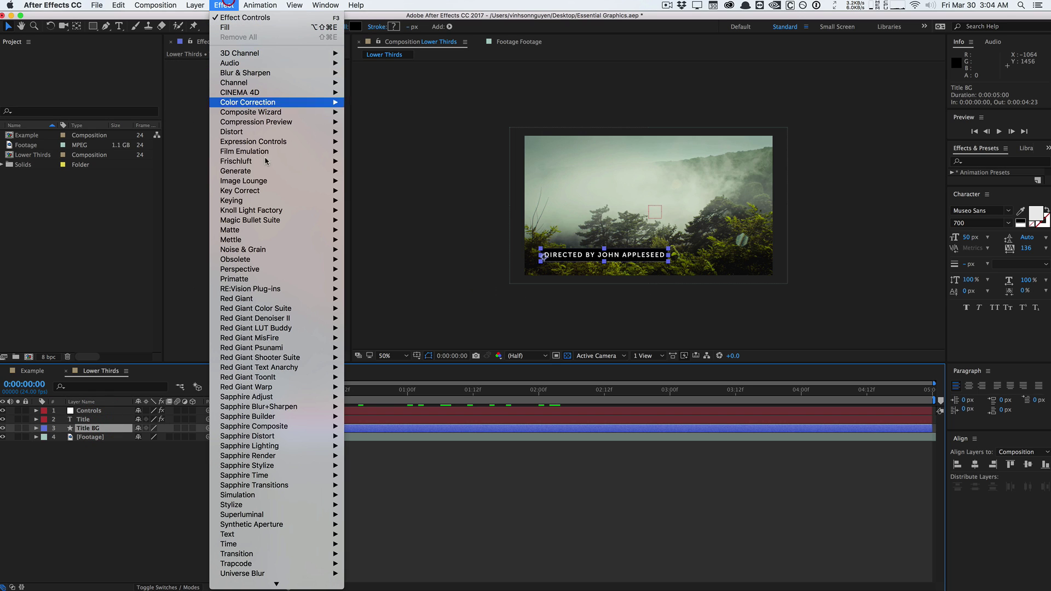
pyautogui.moveTo(285, 555)
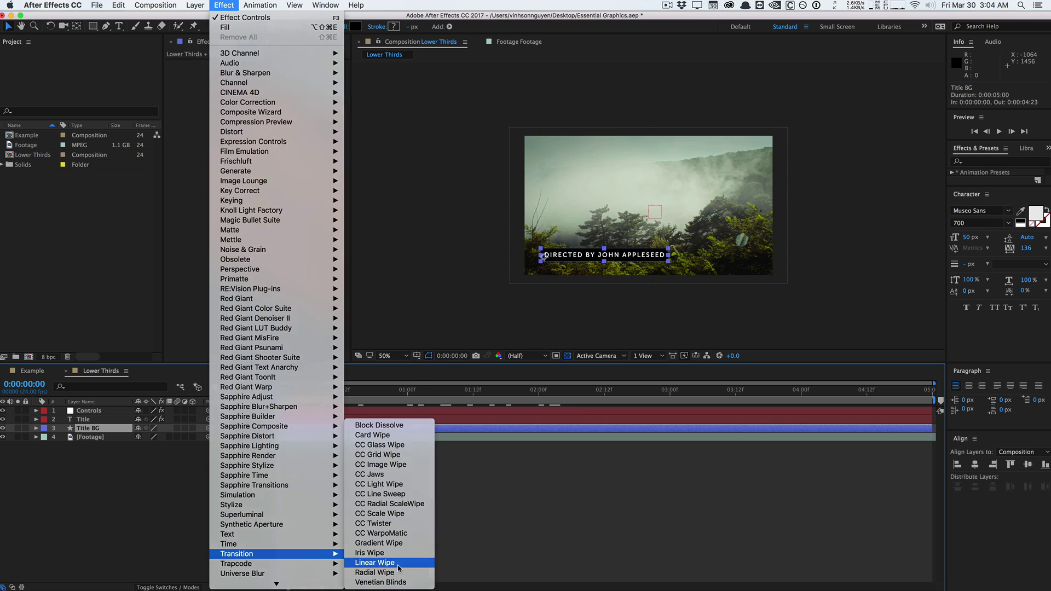
pyautogui.click(389, 562)
pyautogui.click(282, 81)
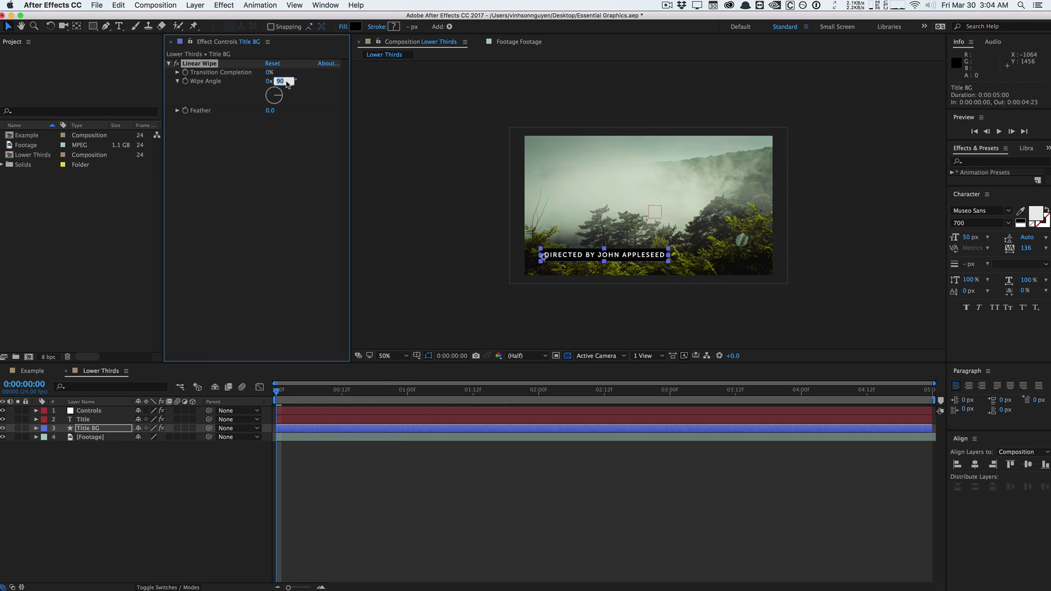
pyautogui.write('-90')
pyautogui.press('Return')
# Keyframe Transition Completion at 100% on the first frame, lowered at 2:00 to reveal the box.
pyautogui.click(185, 72)
pyautogui.press('u')
pyautogui.moveTo(314, 384); pyautogui.dragTo(539, 389)
pyautogui.moveTo(269, 72); pyautogui.dragTo(316, 72)
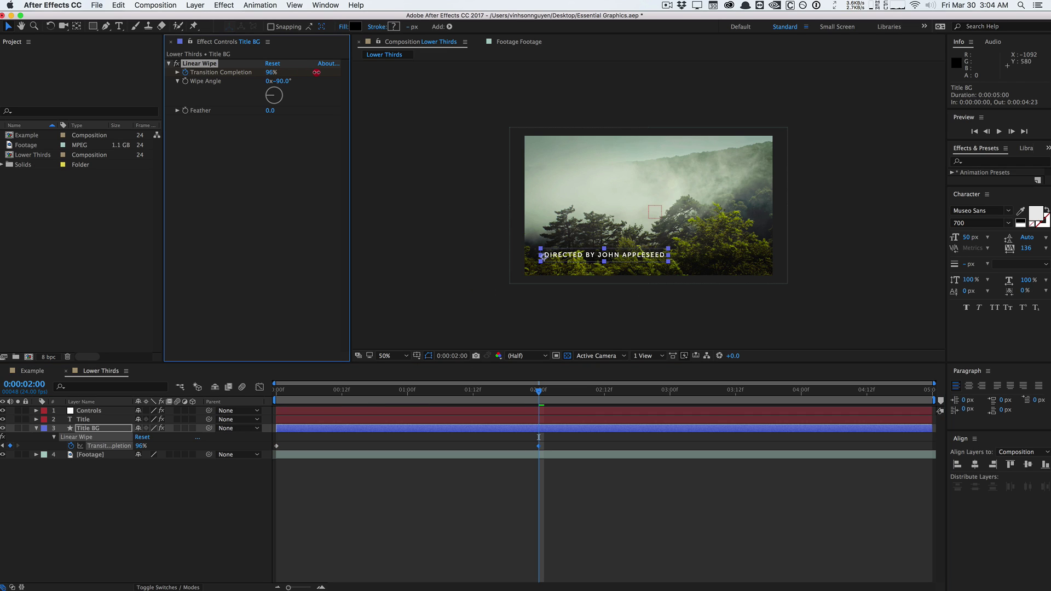
pyautogui.click(108, 388)
pyautogui.press('Home')
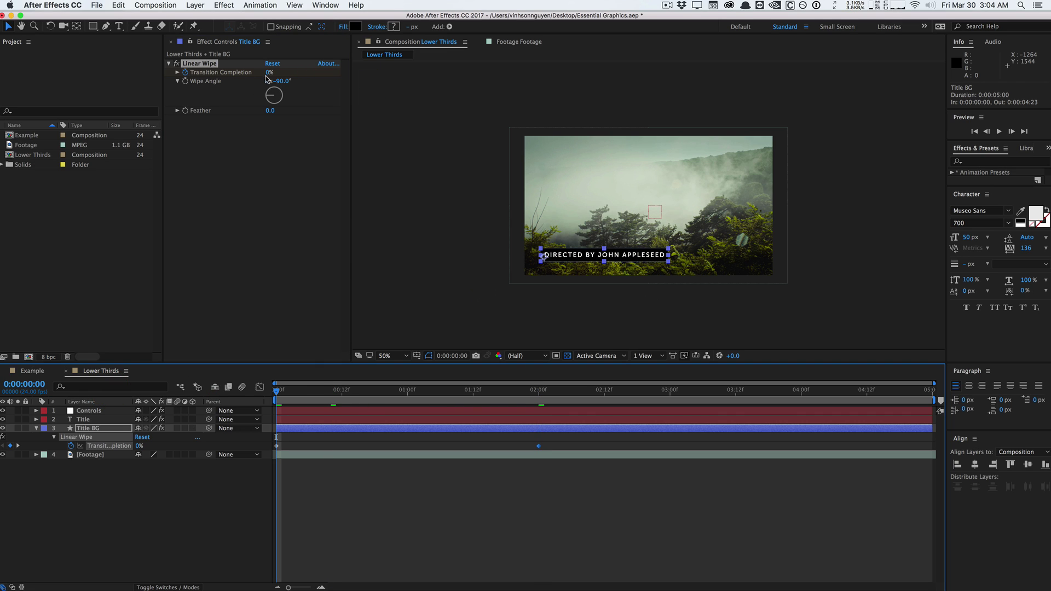
pyautogui.moveTo(266, 77); pyautogui.dragTo(741, 87)
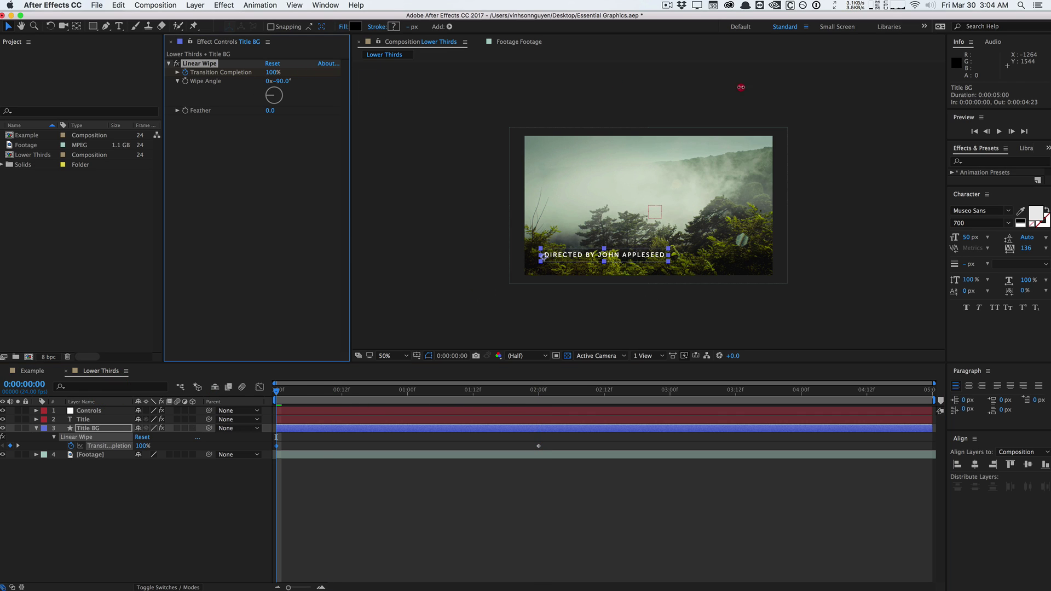
pyautogui.click(540, 392)
pyautogui.moveTo(272, 72); pyautogui.dragTo(243, 72)
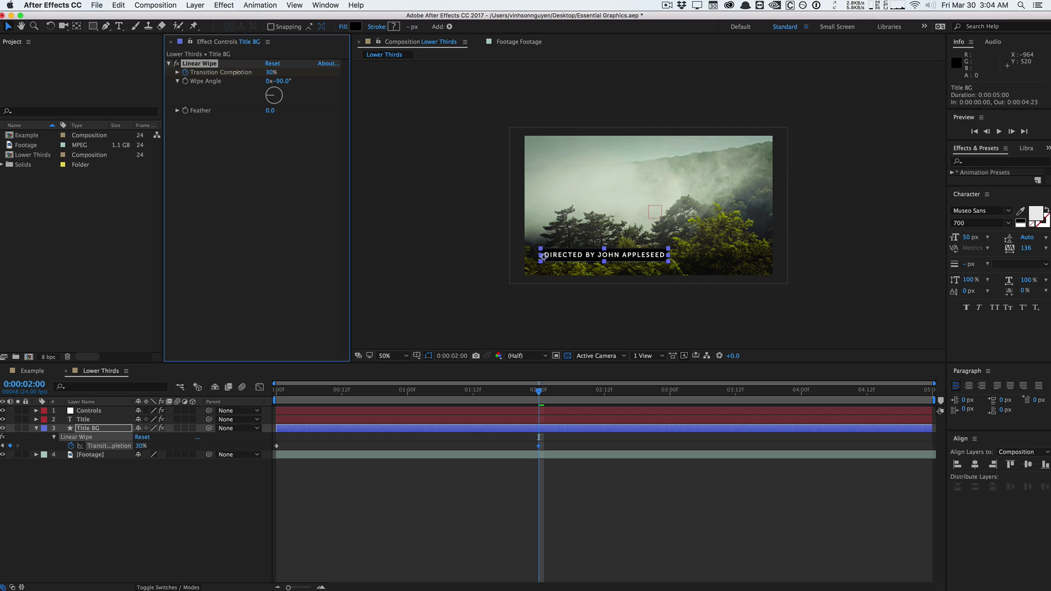
# Easy Ease the wipe keyframes and stretch the ease into the bottom keyframe in the Graph Editor.
pyautogui.click(260, 5)
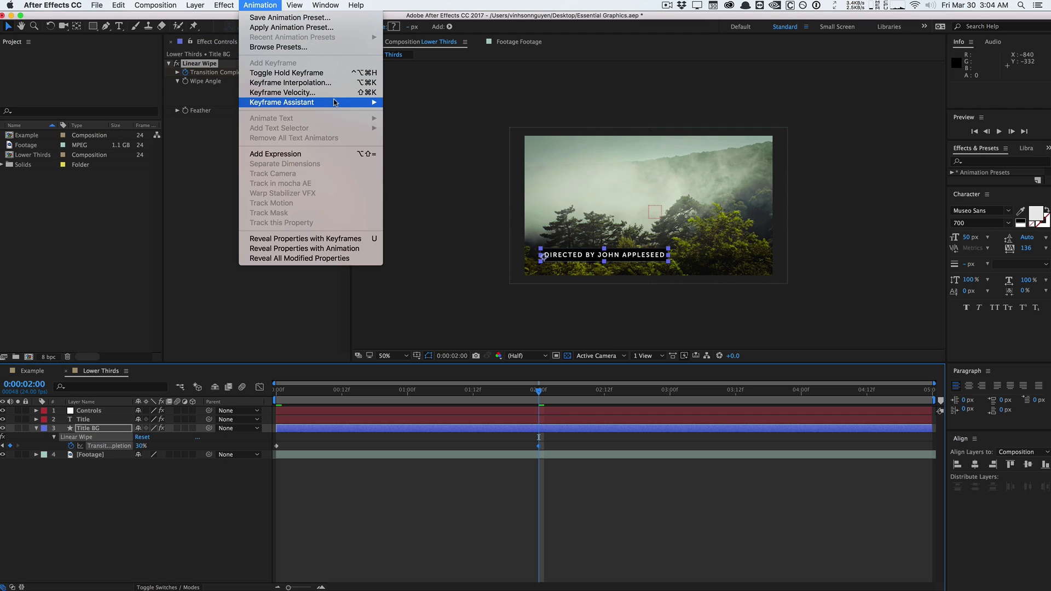
pyautogui.moveTo(336, 102)
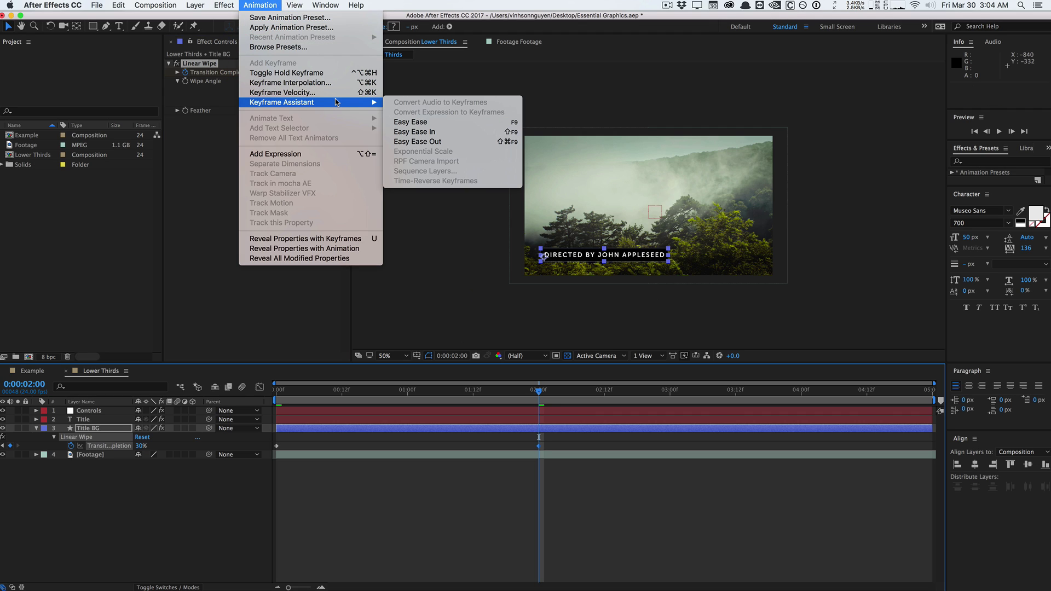
pyautogui.click(425, 121)
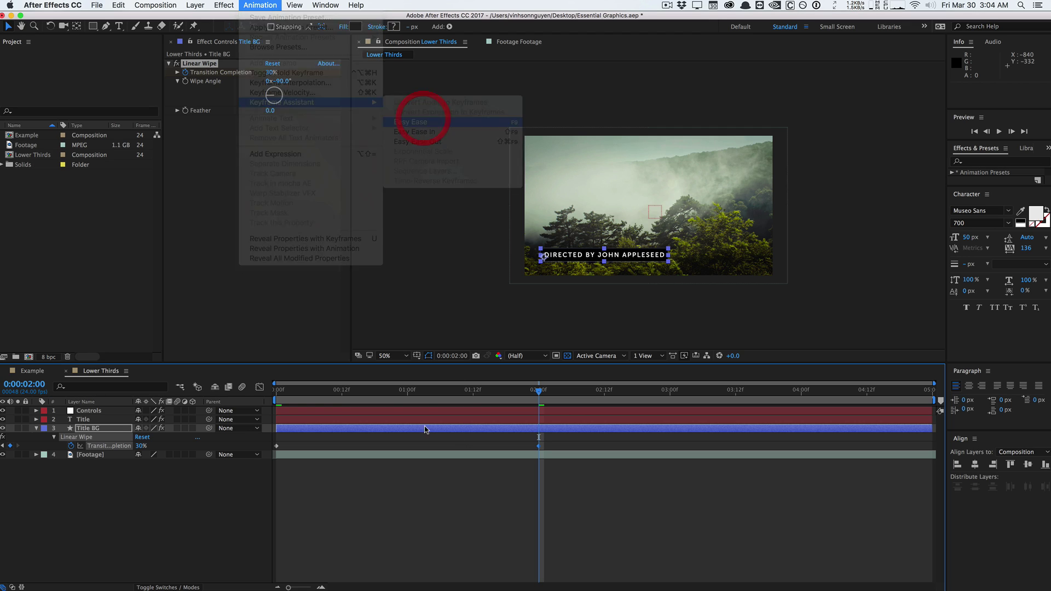
pyautogui.click(259, 387)
pyautogui.moveTo(452, 555); pyautogui.dragTo(368, 554)
pyautogui.hotkey('shift', 'F3')
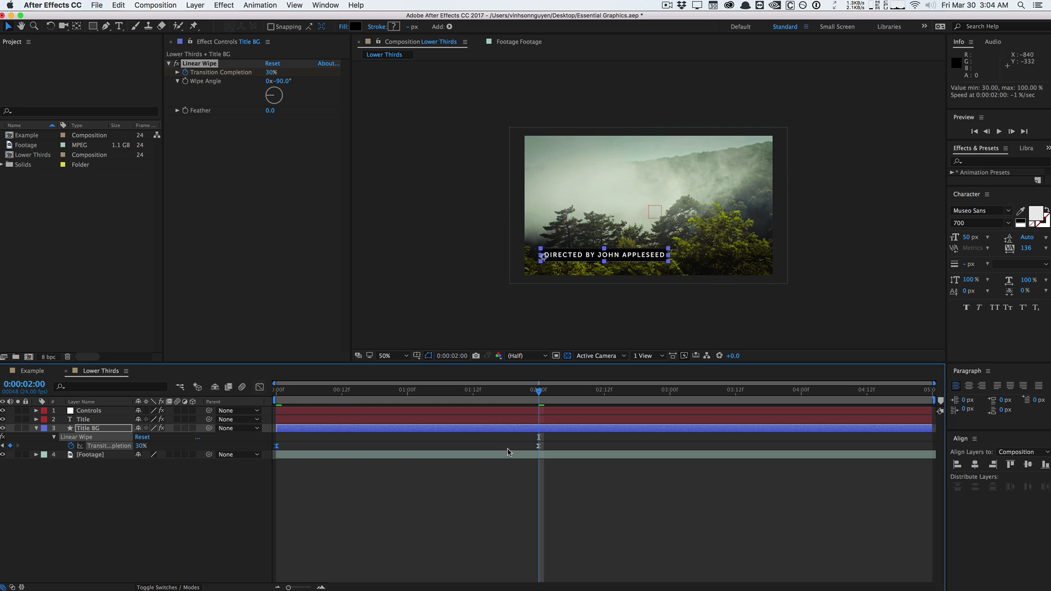
# Copy the 2:00 wipe keyframe to 4:00, add a 100% key at 4:23, and slide the middle key earlier.
pyautogui.moveTo(507, 452); pyautogui.dragTo(582, 435)
pyautogui.press('super+c')
pyautogui.click(803, 391)
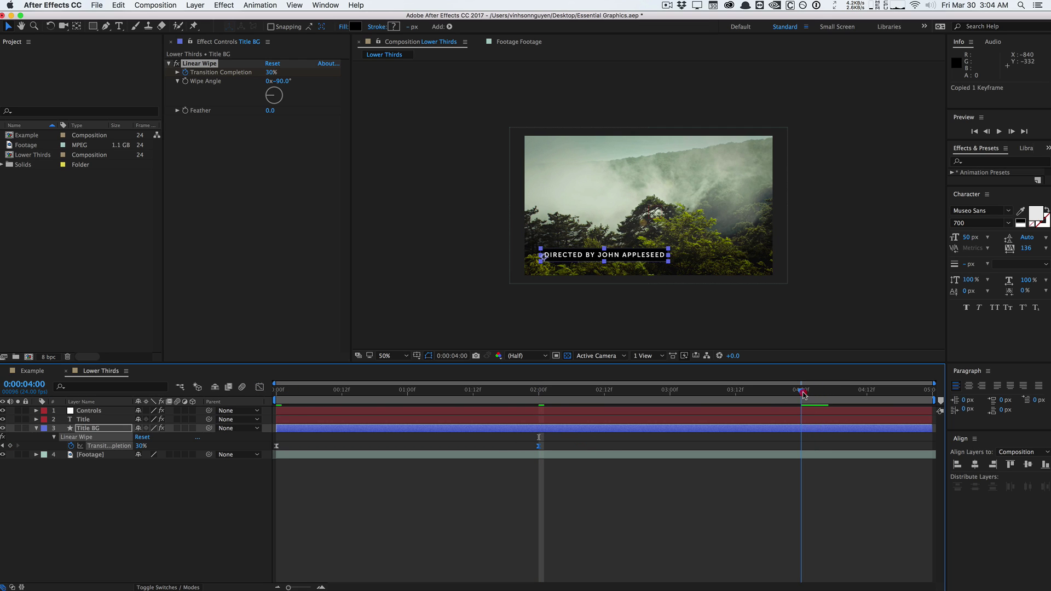
pyautogui.press('super+v')
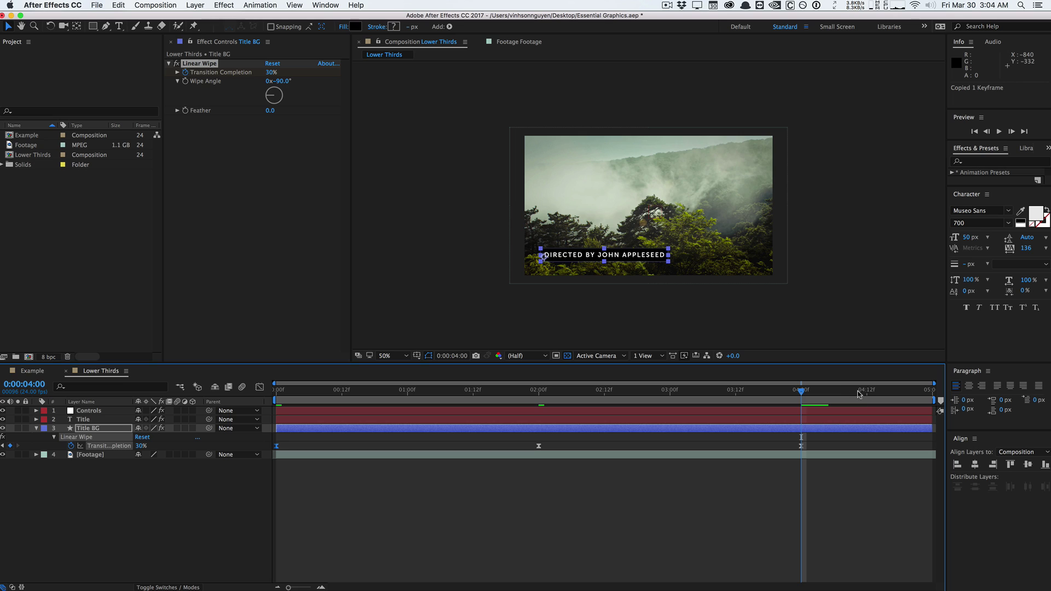
pyautogui.click(927, 390)
pyautogui.press('super+v')
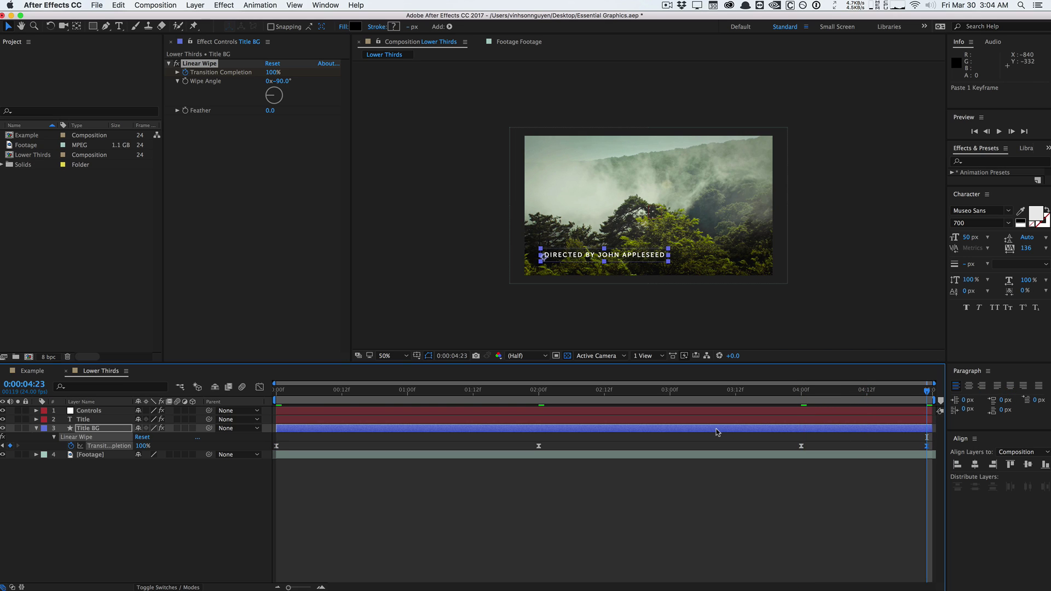
pyautogui.press('space')
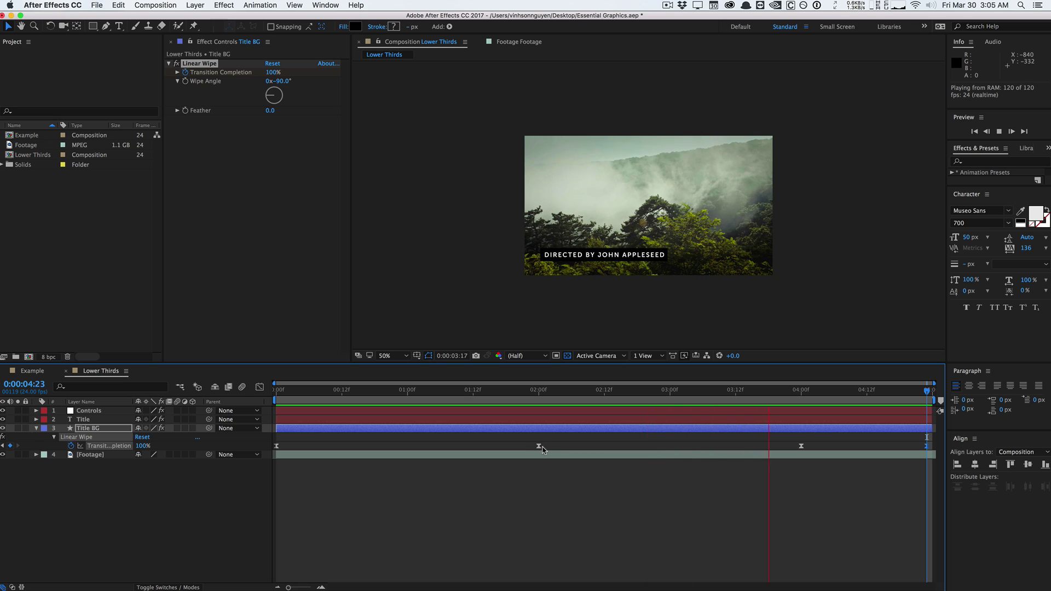
pyautogui.moveTo(541, 448); pyautogui.dragTo(488, 446)
pyautogui.press('space')
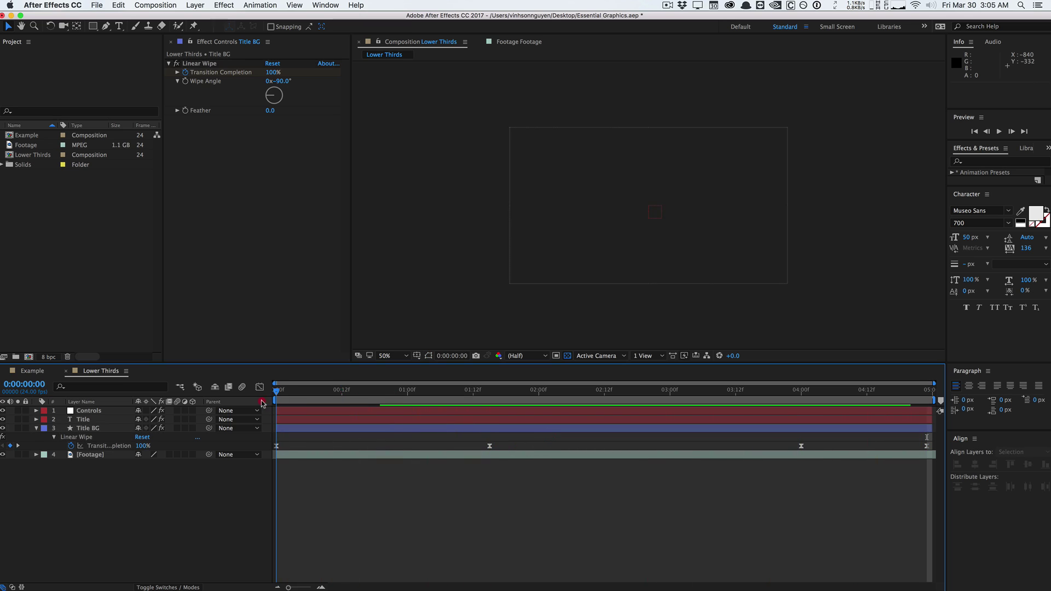
# Keyframe the Title's Opacity to fade from 0% to 100% near the start.
pyautogui.click(89, 420)
pyautogui.press('t')
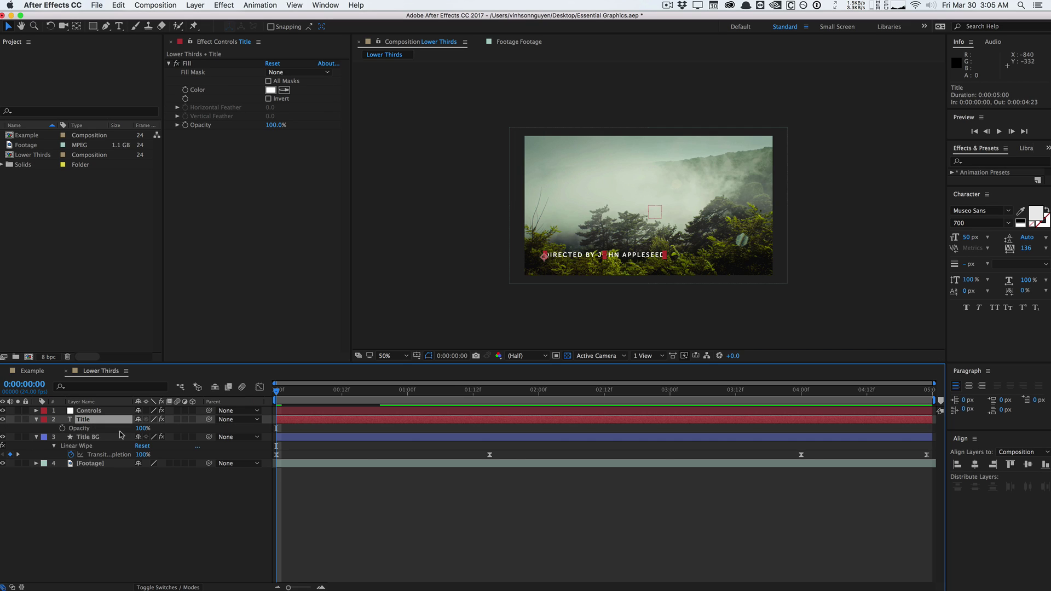
pyautogui.click(64, 428)
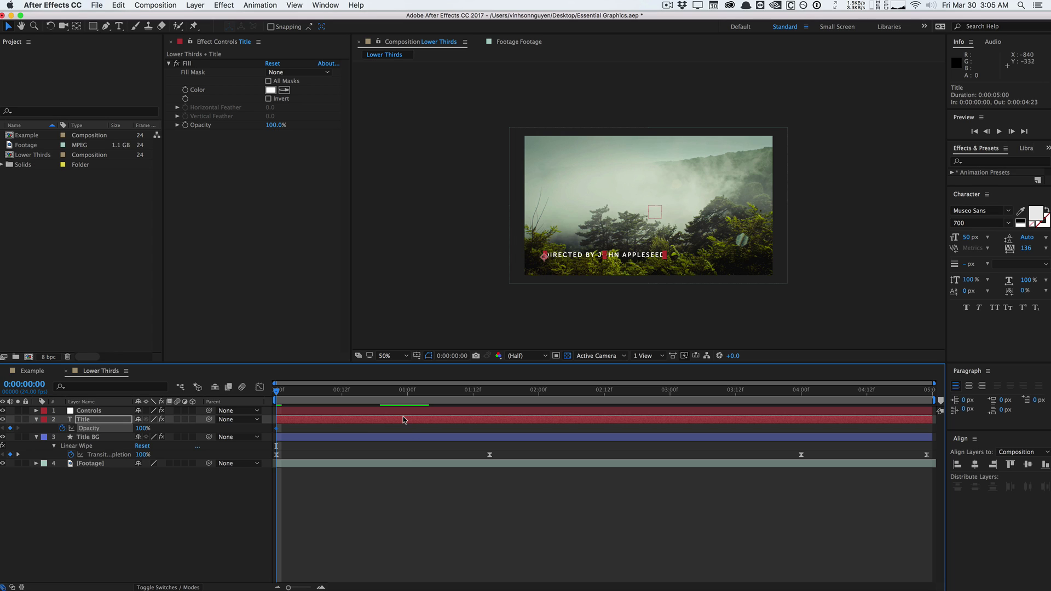
pyautogui.click(407, 390)
pyautogui.moveTo(276, 428); pyautogui.dragTo(325, 427)
pyautogui.doubleClick(325, 428)
pyautogui.press('Return')
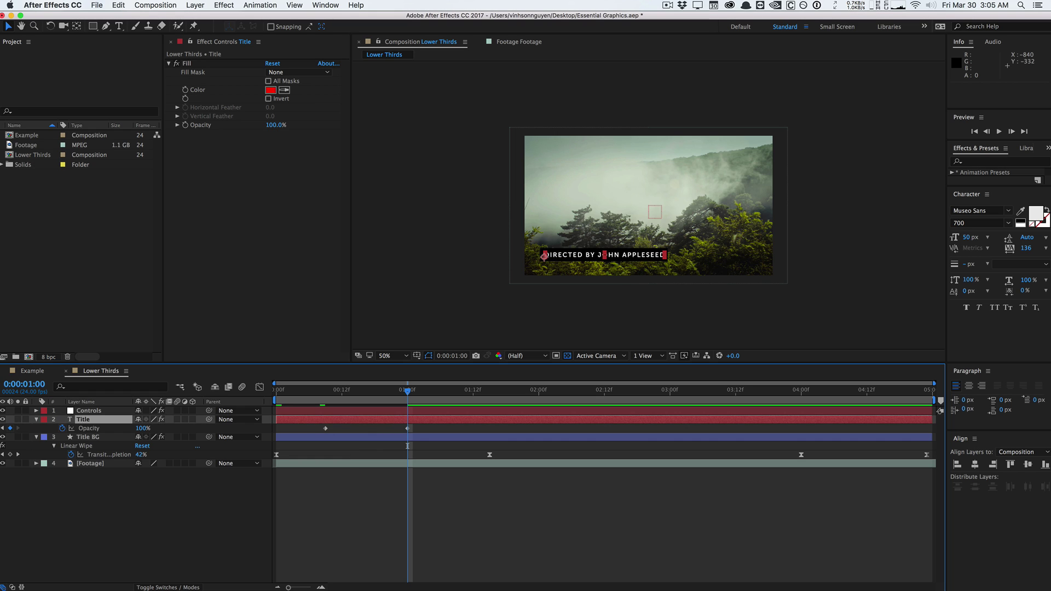
pyautogui.moveTo(407, 428); pyautogui.dragTo(451, 428)
# Paste the 100% Opacity key at 4:03 and the 0% key at 4:11 for the fade-out.
pyautogui.click(816, 390)
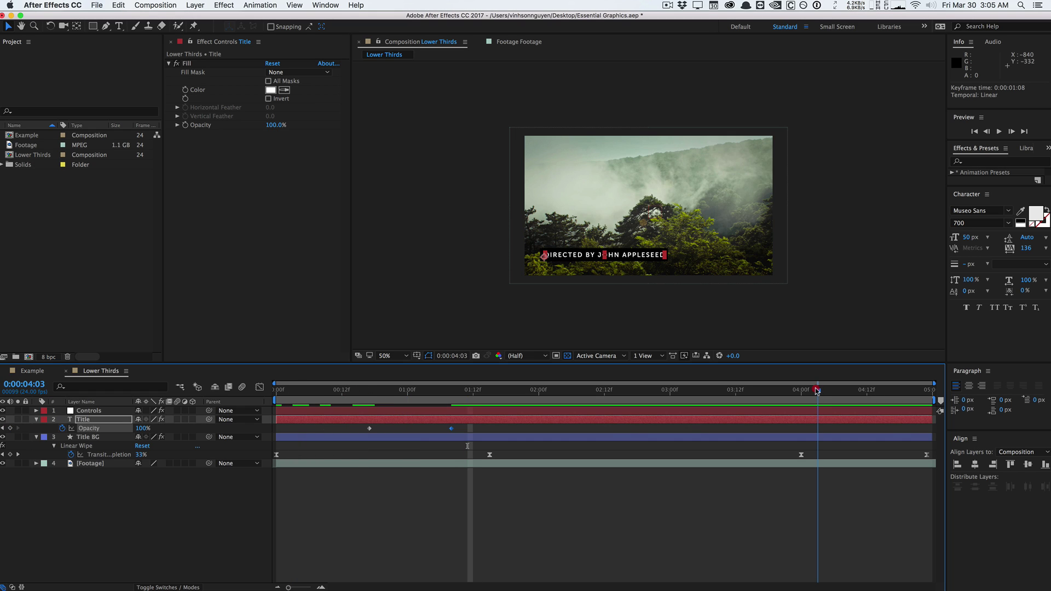
pyautogui.hotkey('ctrl', 'c')
pyautogui.hotkey('ctrl', 'v')
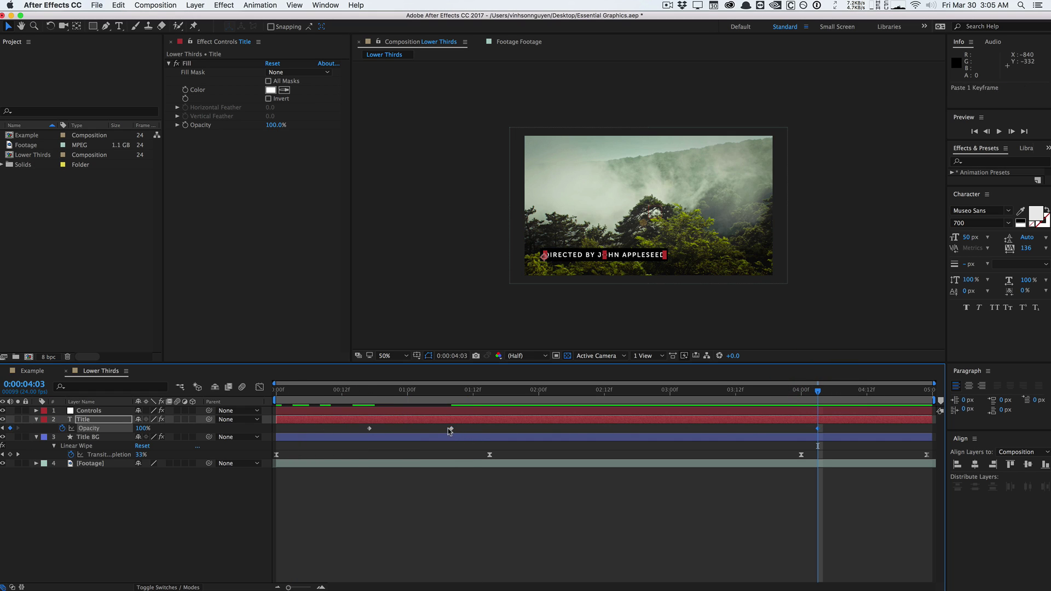
pyautogui.click(370, 428)
pyautogui.hotkey('ctrl', 'c')
pyautogui.click(885, 387)
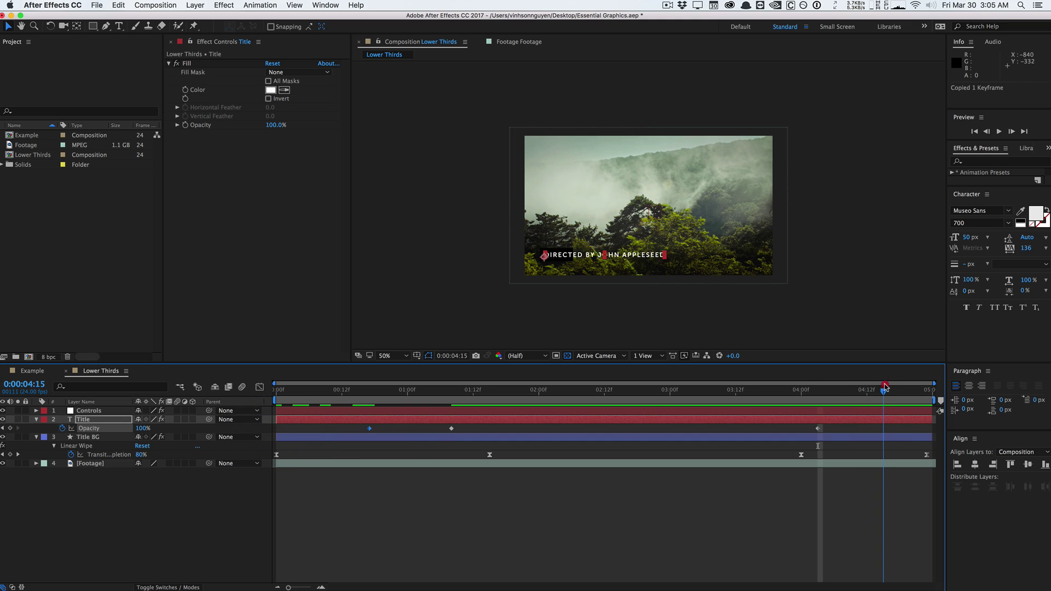
pyautogui.moveTo(885, 386); pyautogui.dragTo(861, 387)
pyautogui.hotkey('ctrl', 'v')
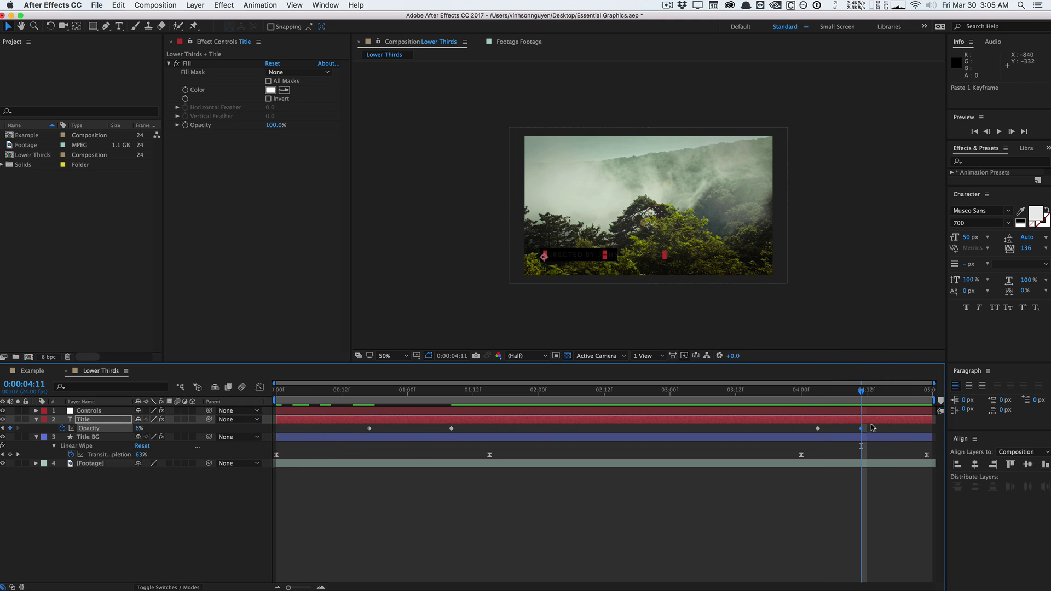
# Apply Easy Ease to all four Opacity keyframes and preview the fade.
pyautogui.moveTo(877, 430); pyautogui.dragTo(283, 438)
pyautogui.click(260, 5)
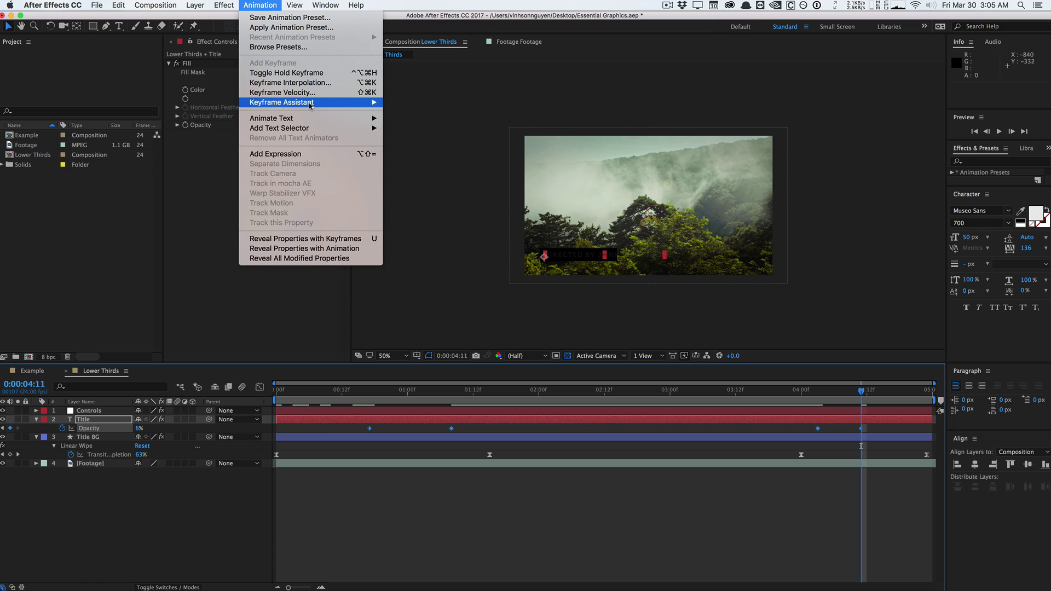
pyautogui.moveTo(311, 104)
pyautogui.click(410, 122)
pyautogui.press('space')
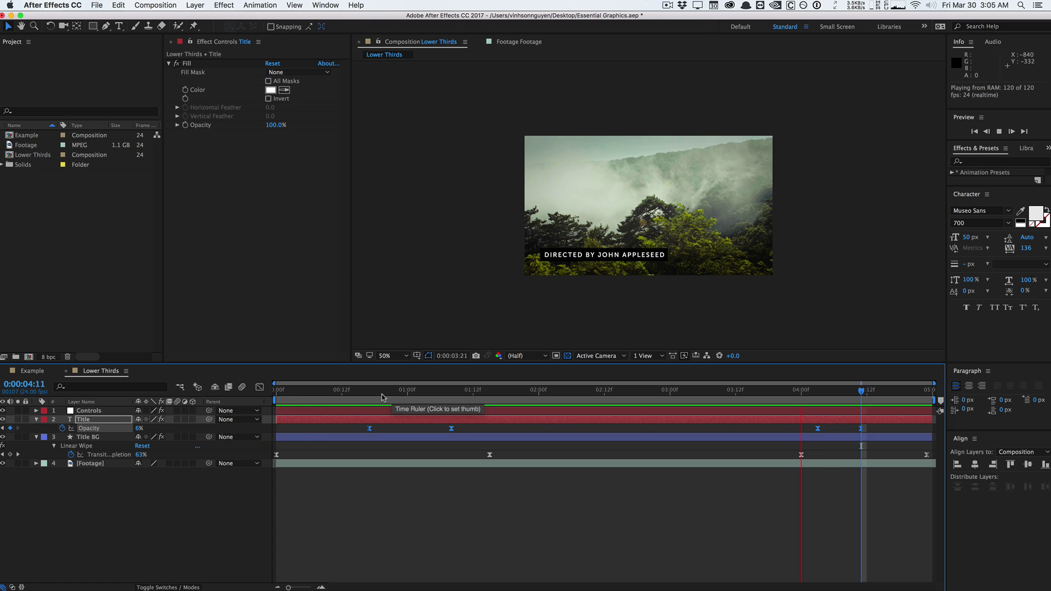
# Set Opacity to 0% at 0:17, adjust the 4:11 value, and scrub to check the title.
pyautogui.click(370, 393)
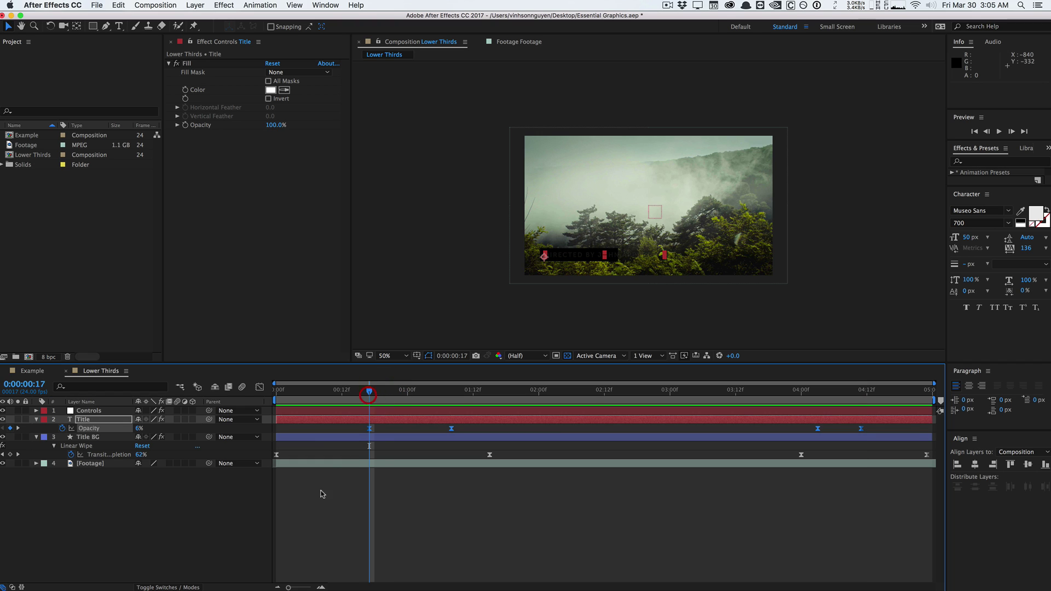
pyautogui.click(306, 517)
pyautogui.moveTo(139, 428); pyautogui.dragTo(131, 428)
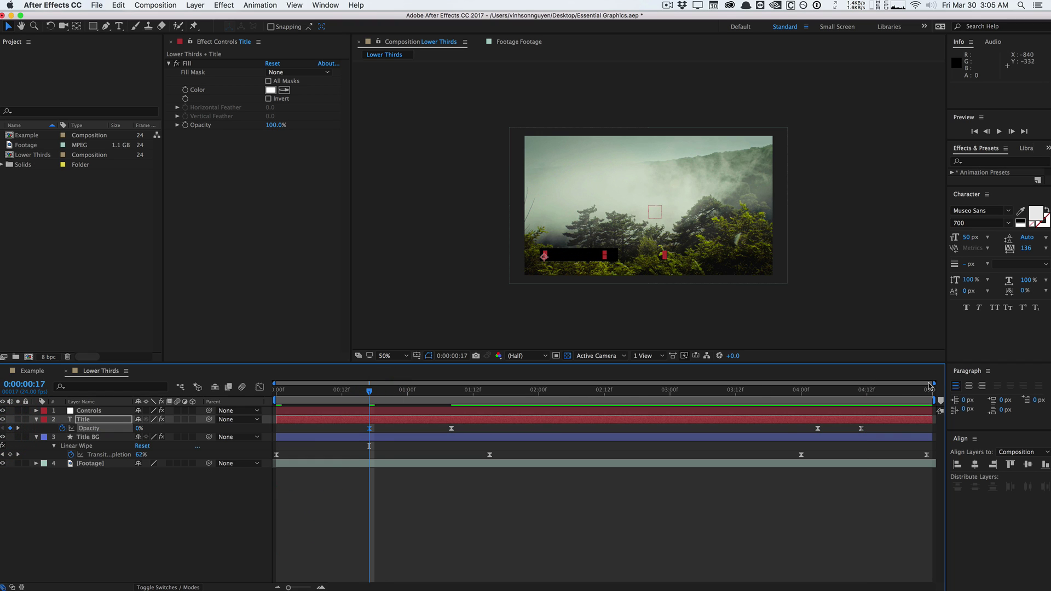
pyautogui.click(862, 389)
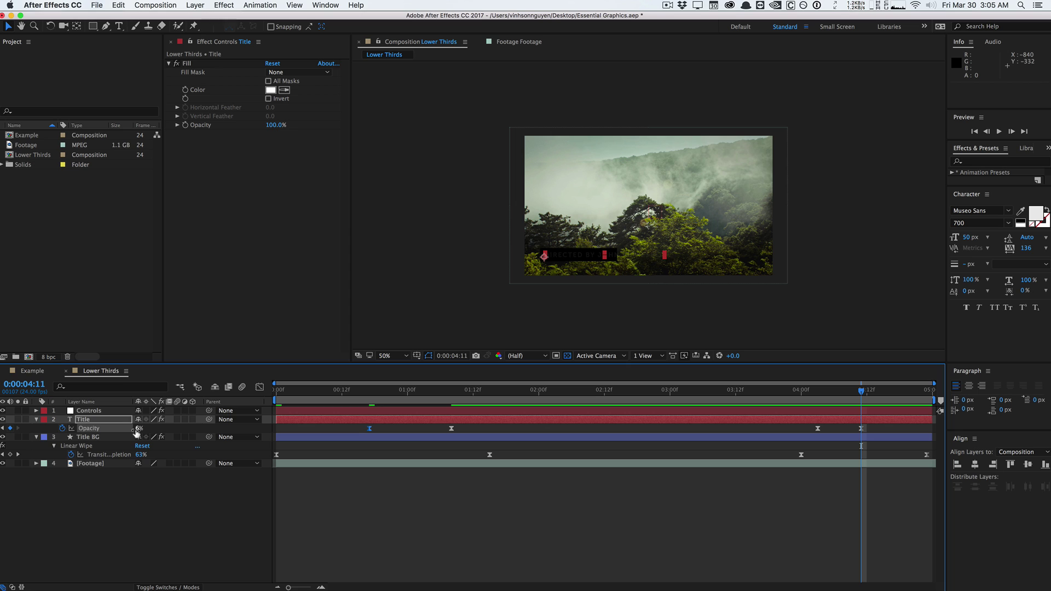
pyautogui.moveTo(136, 430); pyautogui.dragTo(129, 430)
pyautogui.moveTo(277, 390); pyautogui.dragTo(591, 376)
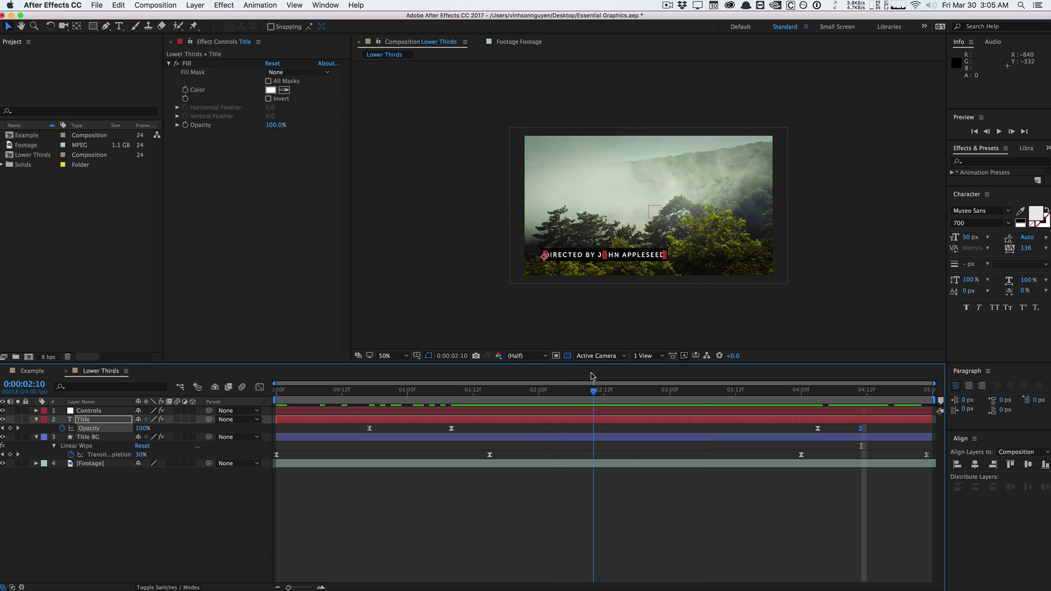
# Open the Essential Graphics panel and choose Lower Thirds as the master composition.
pyautogui.click(335, 5)
pyautogui.scroll(-1, 392, 190)
pyautogui.scroll(2, 392, 189)
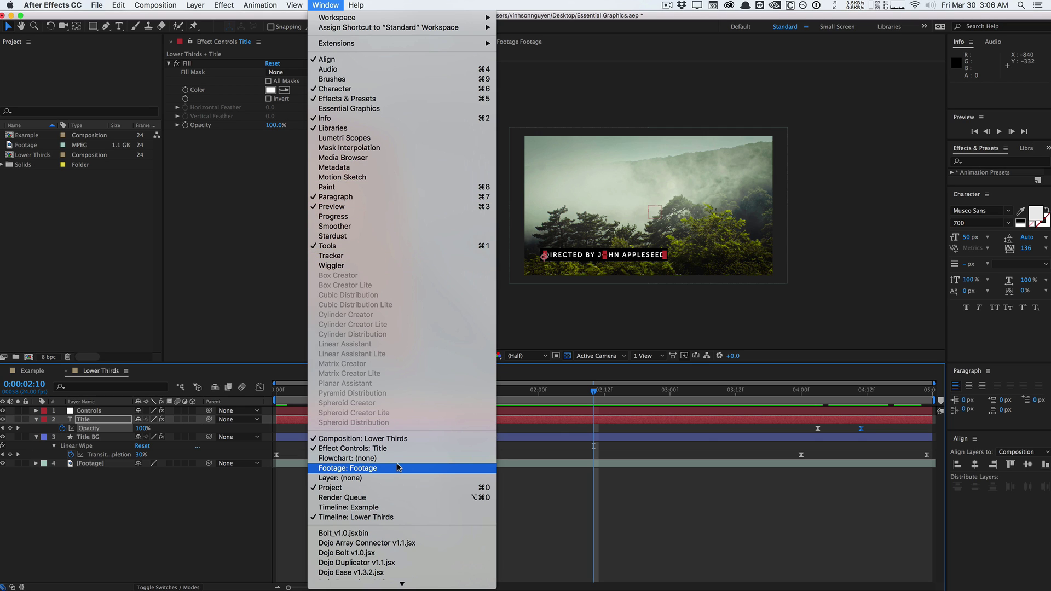
pyautogui.click(386, 108)
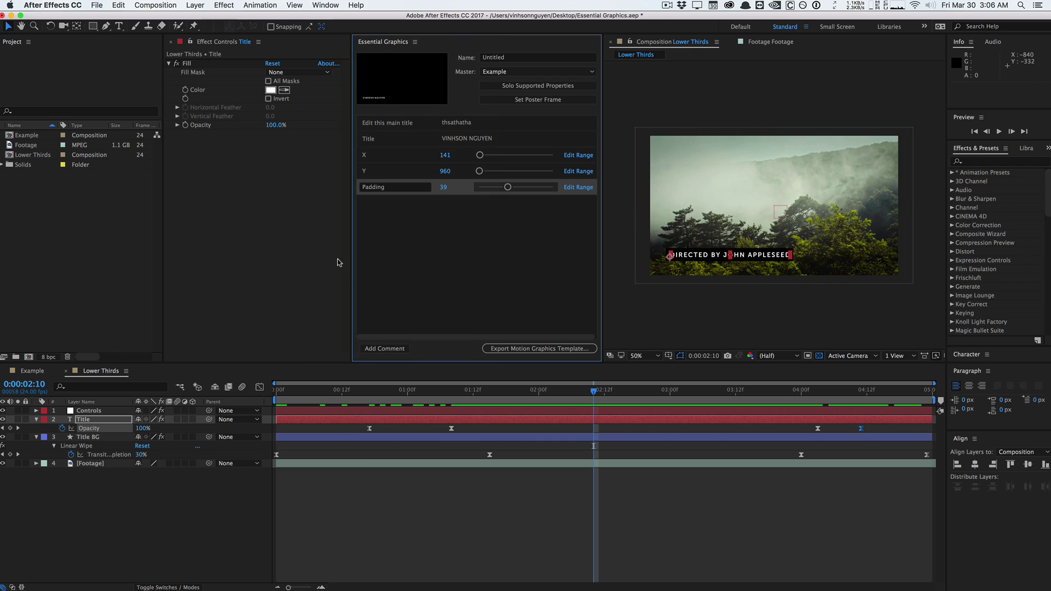
pyautogui.click(440, 239)
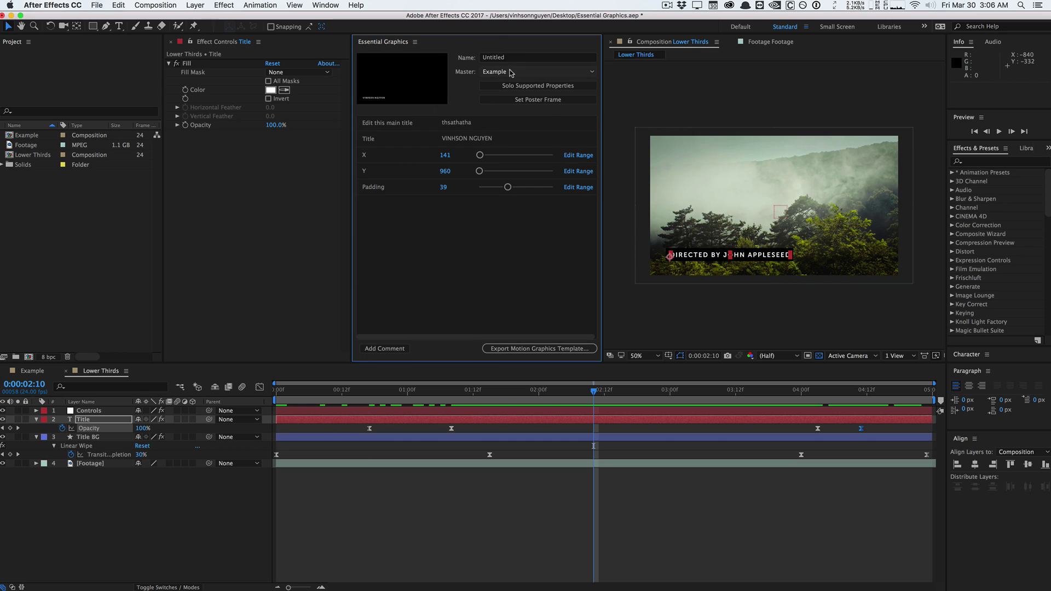
pyautogui.click(505, 73)
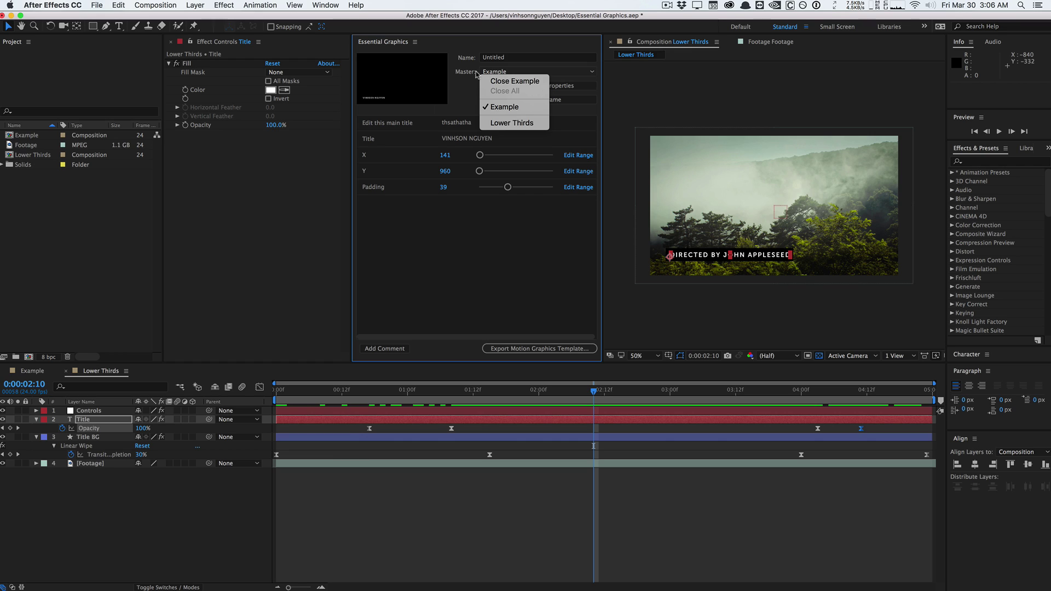
pyautogui.click(513, 122)
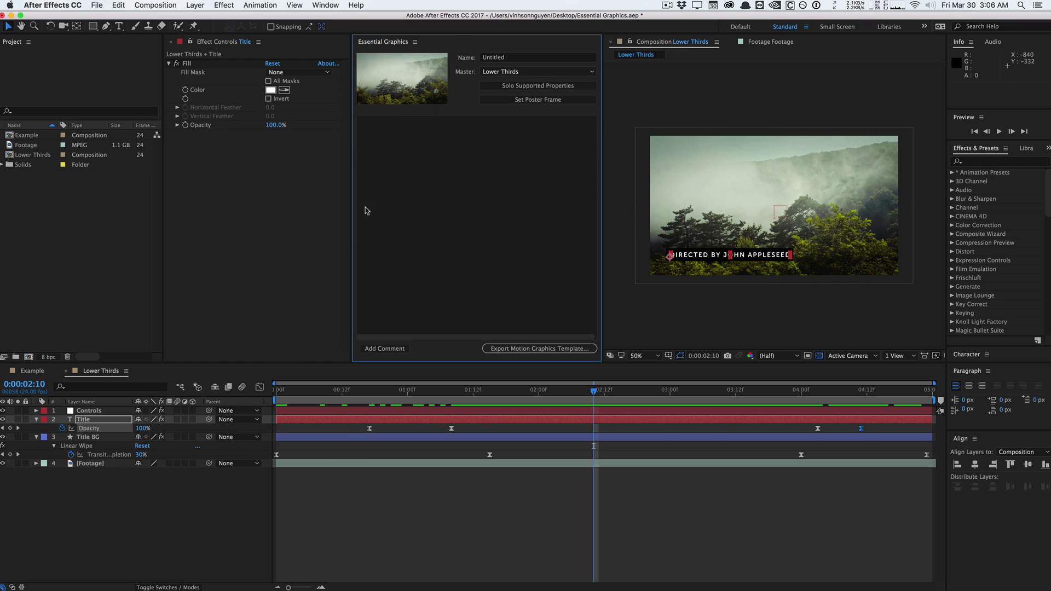
# Name the template 'Dojo Simple Thirds' and delete the Footage layer.
pyautogui.click(530, 57)
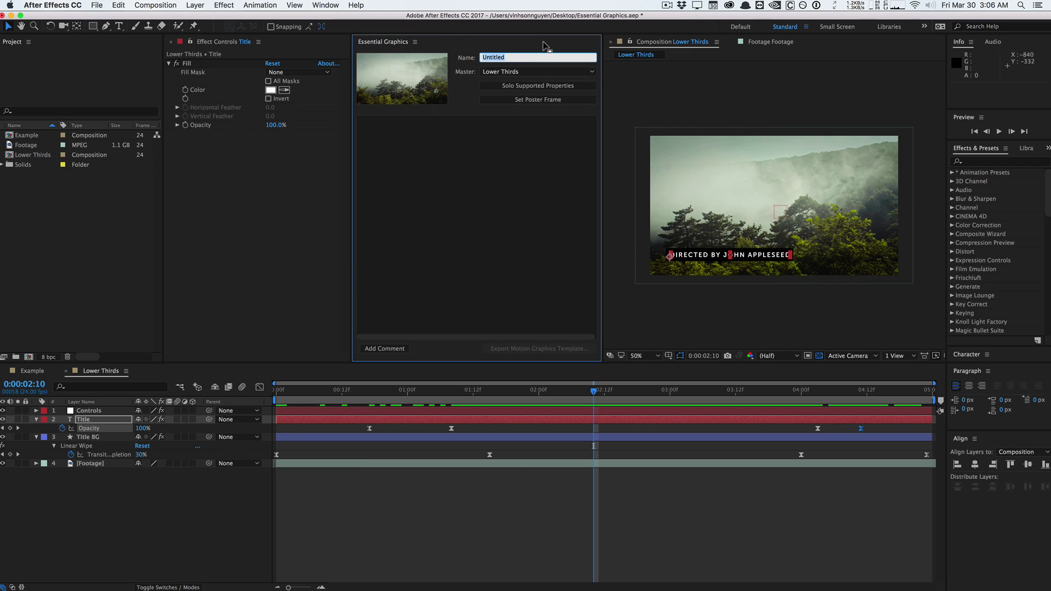
pyautogui.write('Dojo Simple Thirds')
pyautogui.click(510, 175)
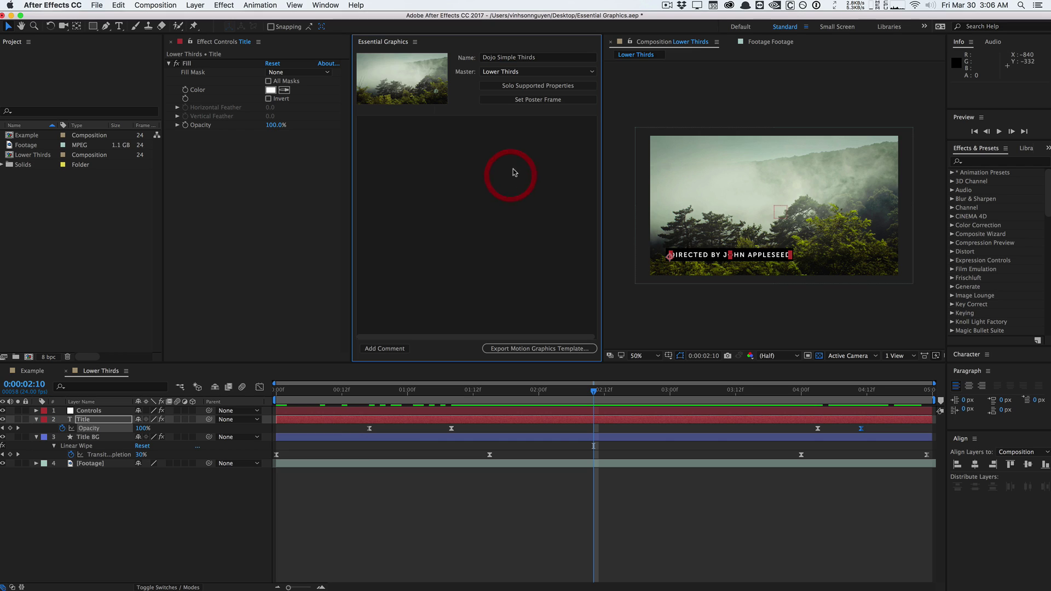
pyautogui.click(81, 464)
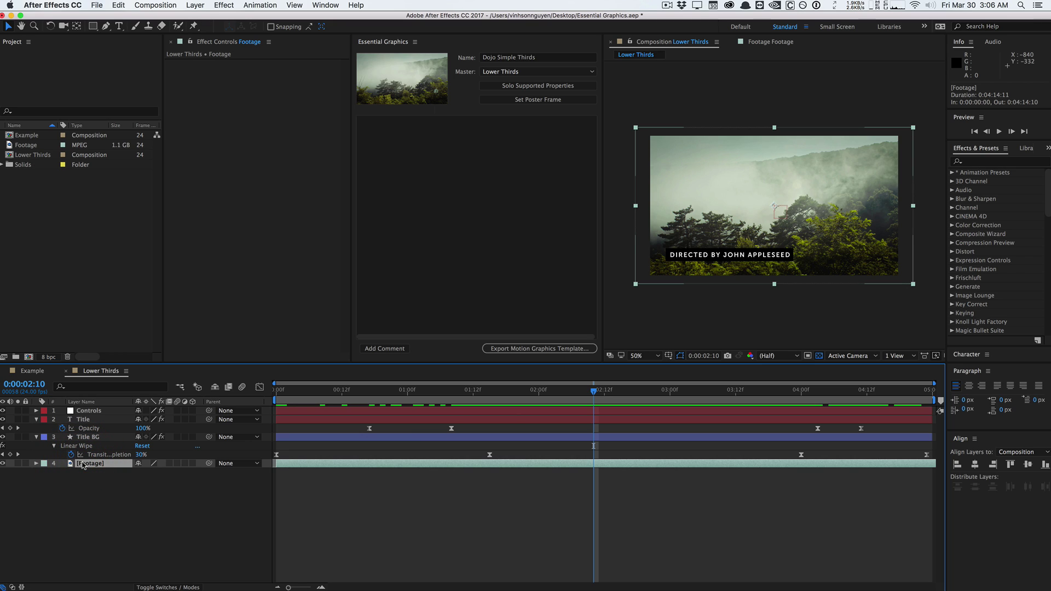
pyautogui.press('Delete')
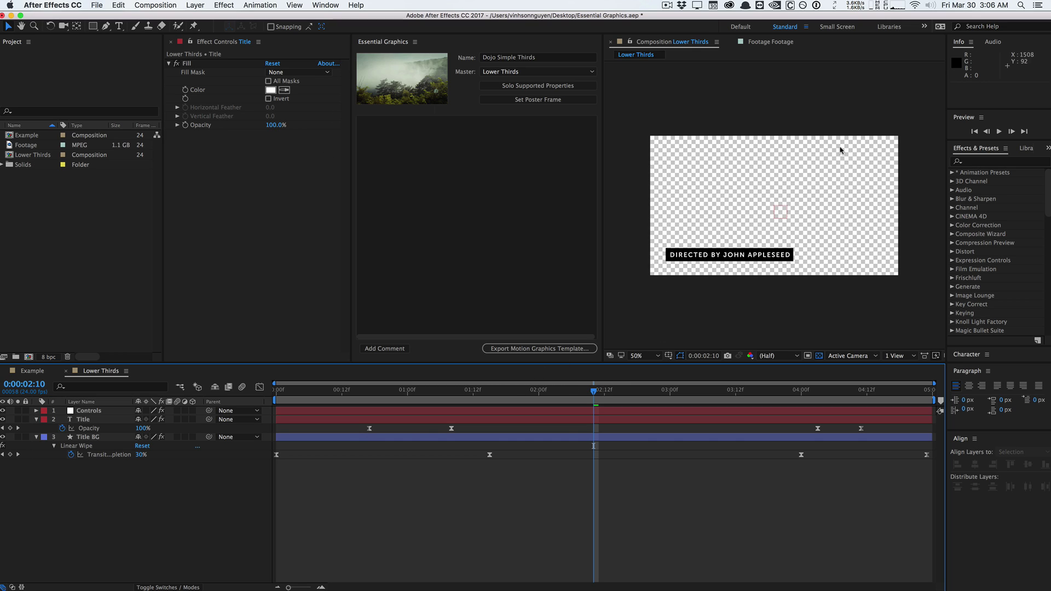
# Set the lower third as the poster frame, solo supported properties, and review the layer expressions.
pyautogui.click(528, 100)
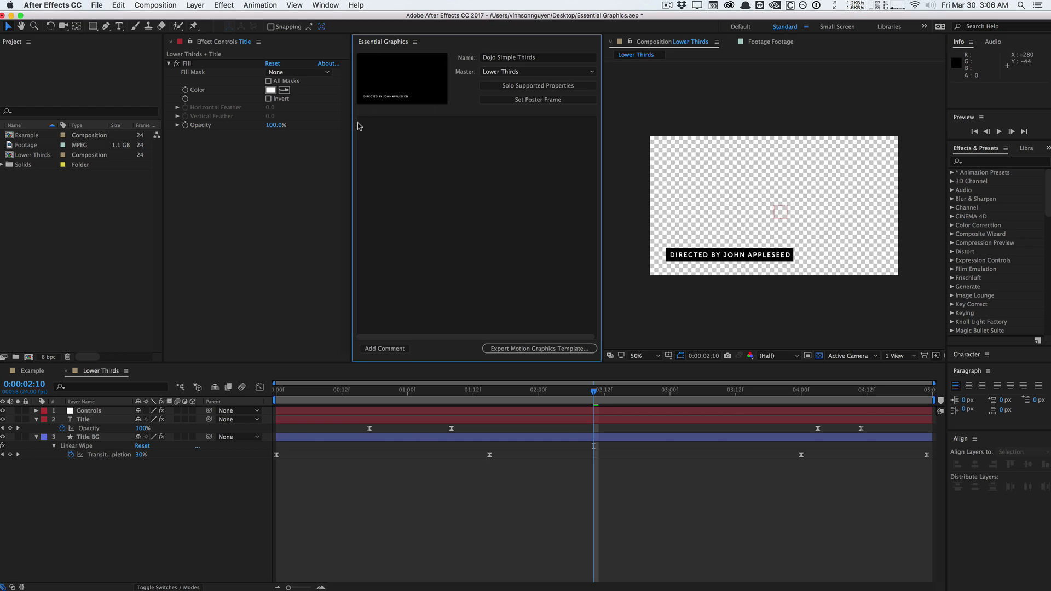
pyautogui.click(473, 300)
pyautogui.click(544, 88)
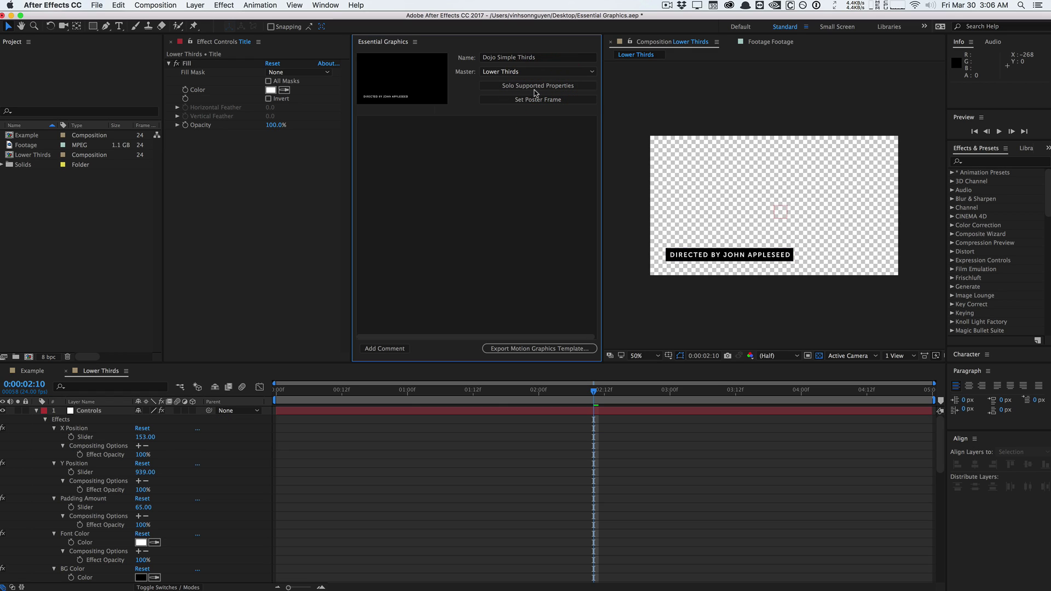
pyautogui.scroll(-10, 82, 487)
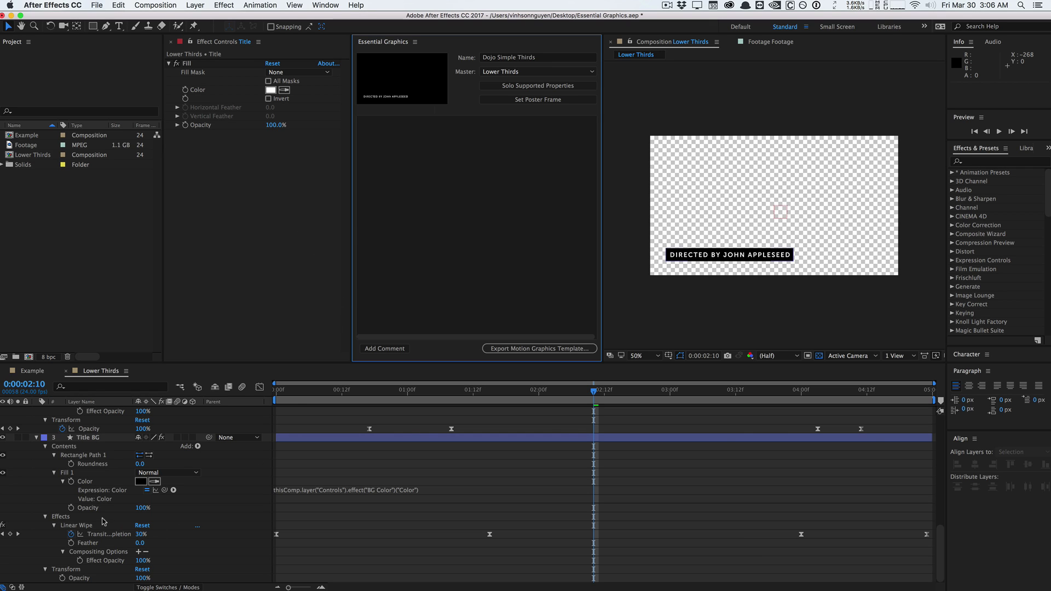
pyautogui.scroll(-2, 104, 521)
pyautogui.scroll(3, 106, 520)
pyautogui.scroll(-1, 108, 518)
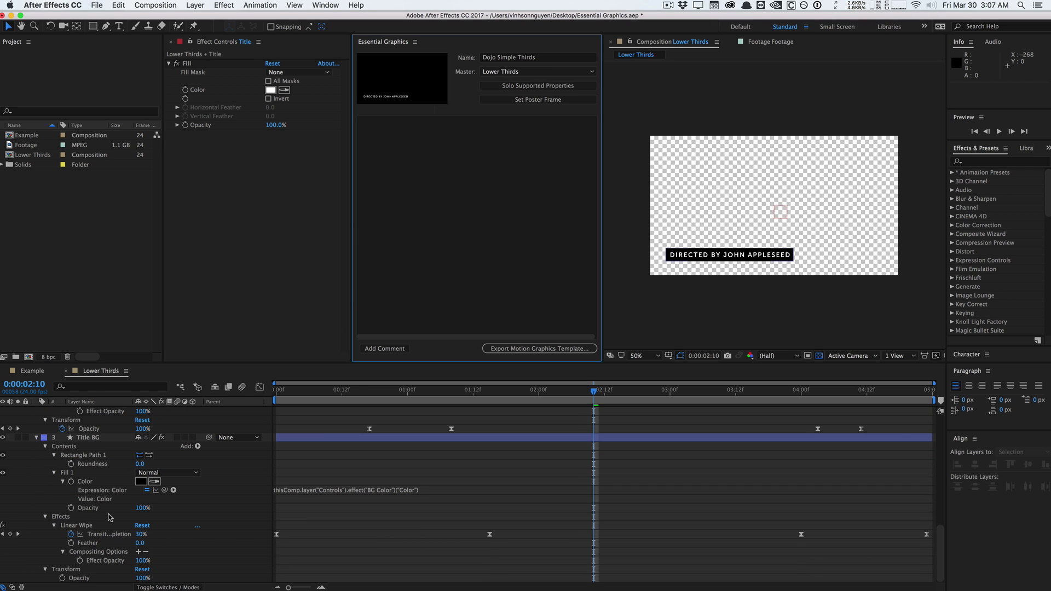
pyautogui.scroll(5, 101, 513)
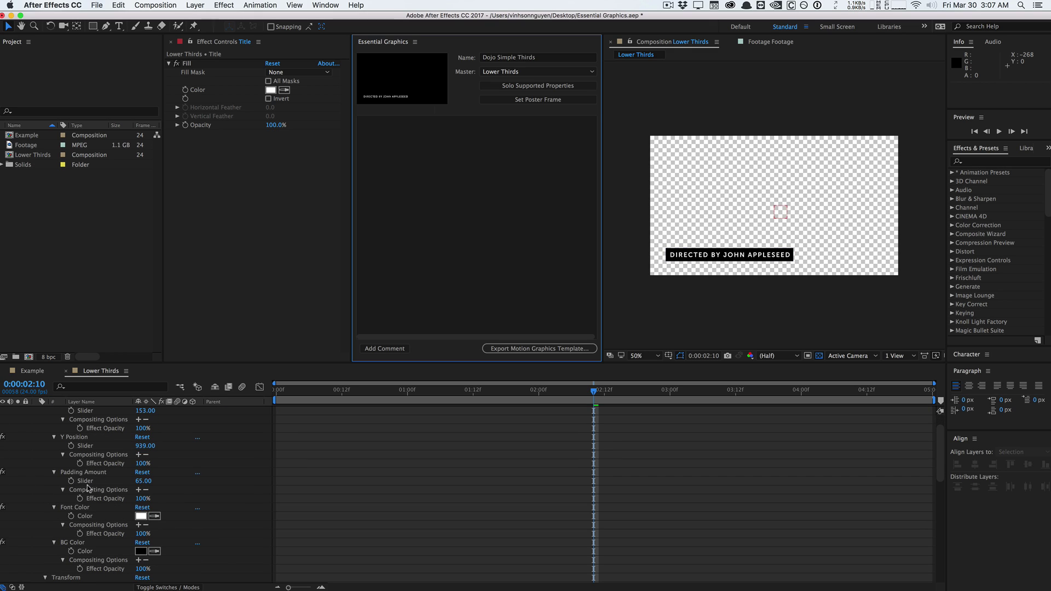
pyautogui.scroll(-5, 88, 488)
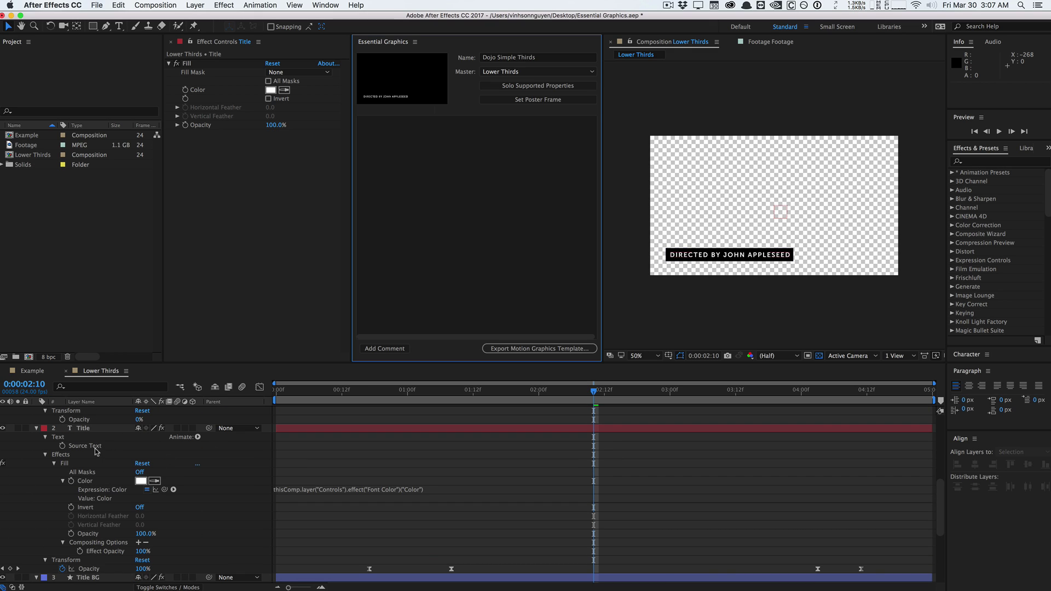
# Add the Title layer's Source Text to Essential Graphics and review the Controls-driven expressions.
pyautogui.moveTo(78, 448); pyautogui.dragTo(385, 228)
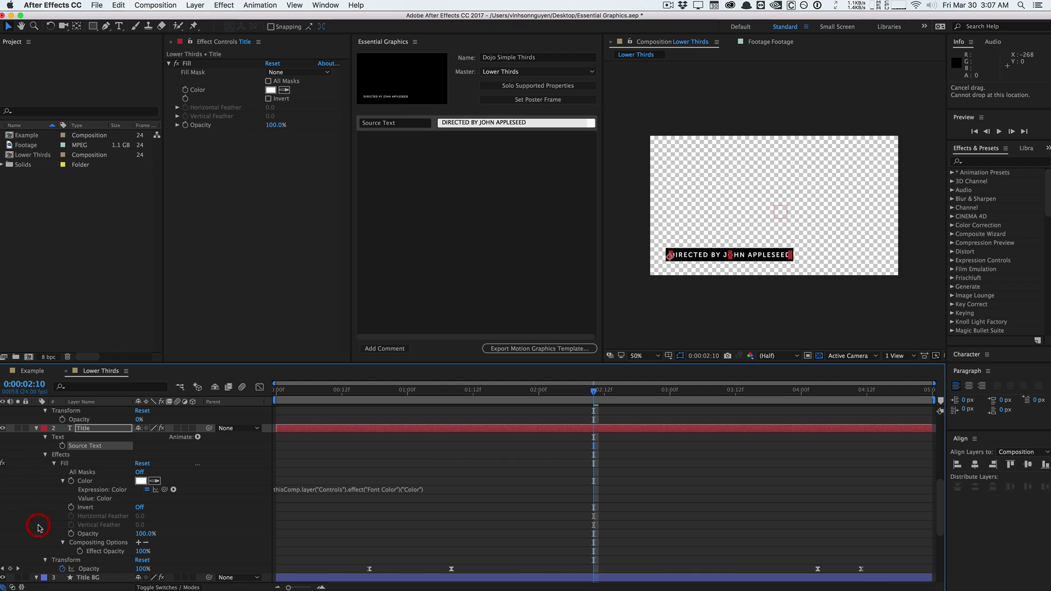
pyautogui.scroll(-2, 38, 527)
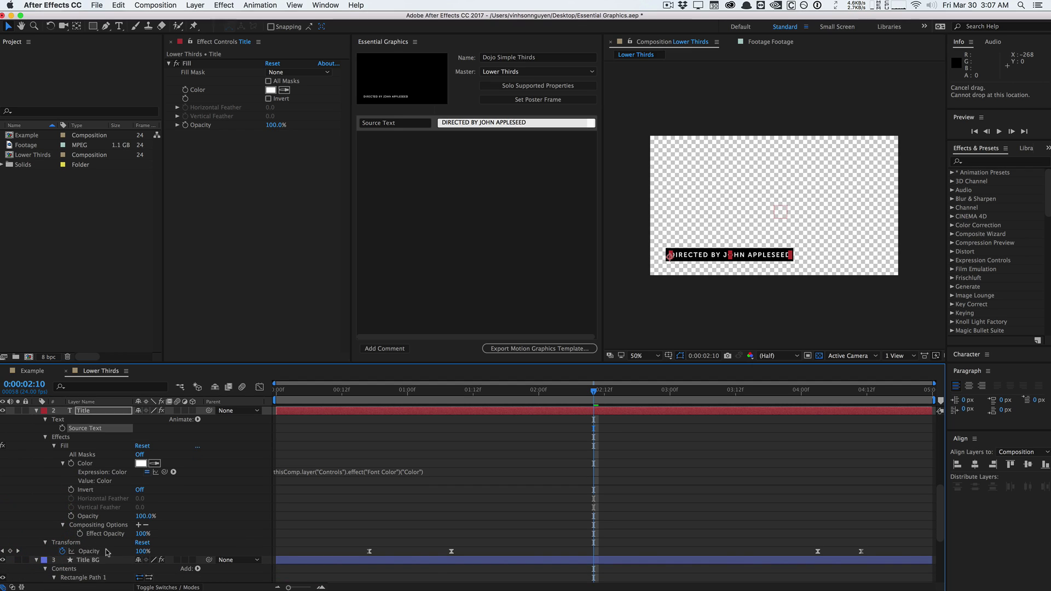
pyautogui.scroll(-4, 106, 552)
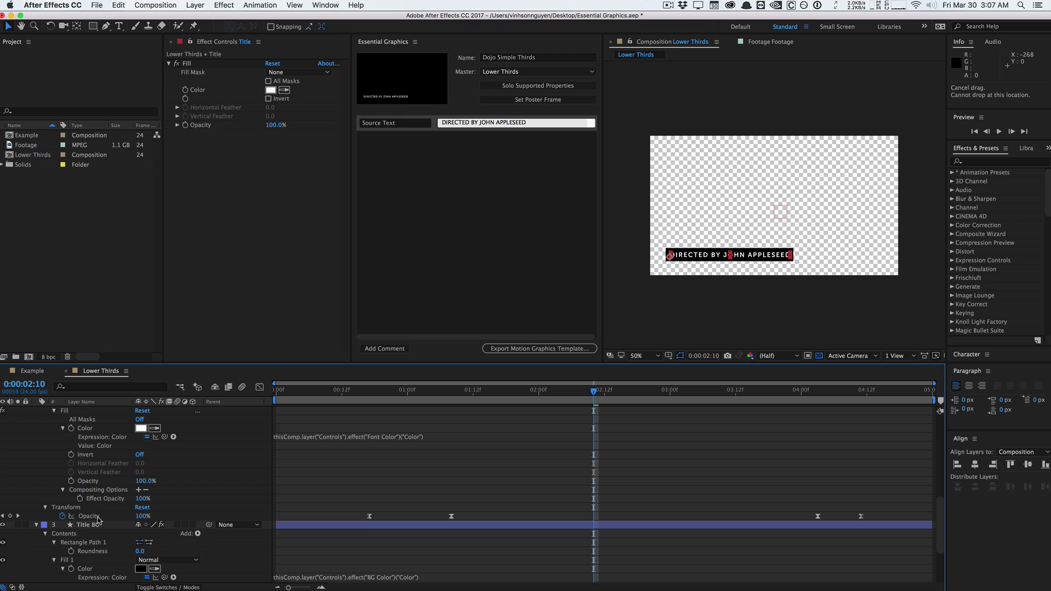
pyautogui.scroll(-4, 98, 518)
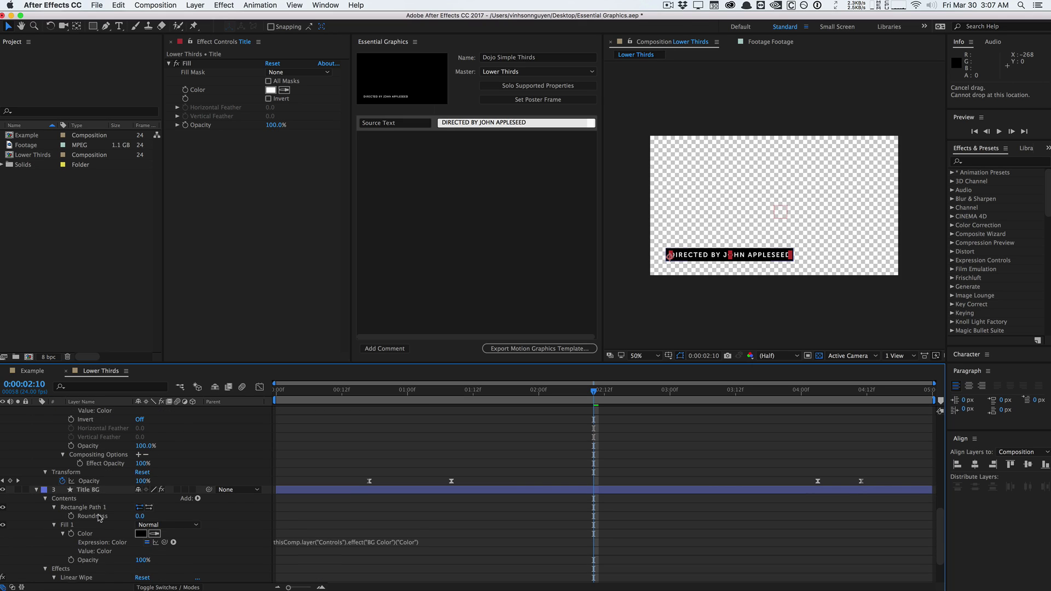
pyautogui.scroll(-6, 97, 514)
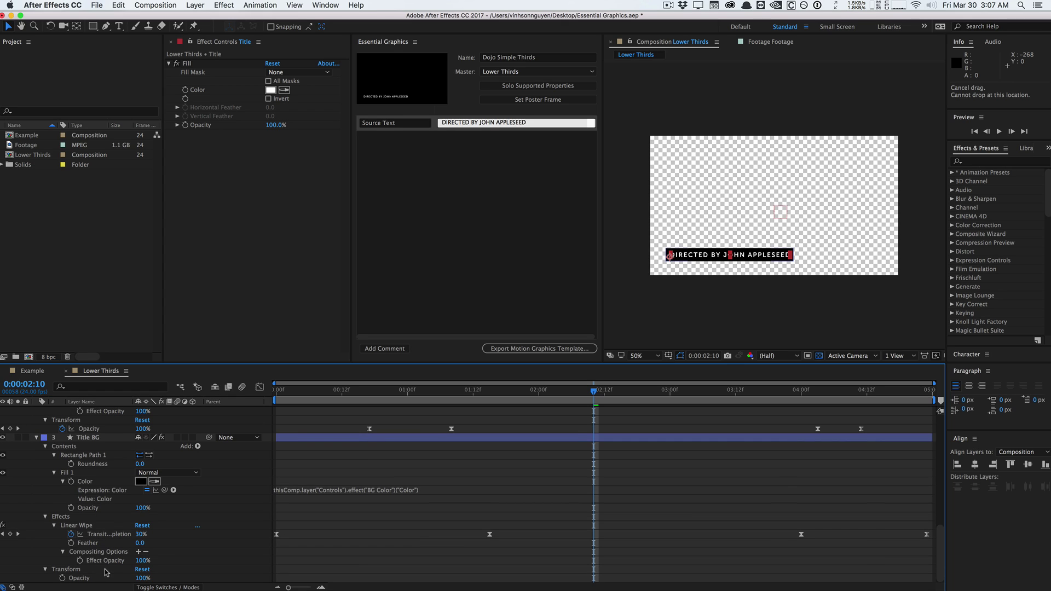
pyautogui.scroll(10, 90, 536)
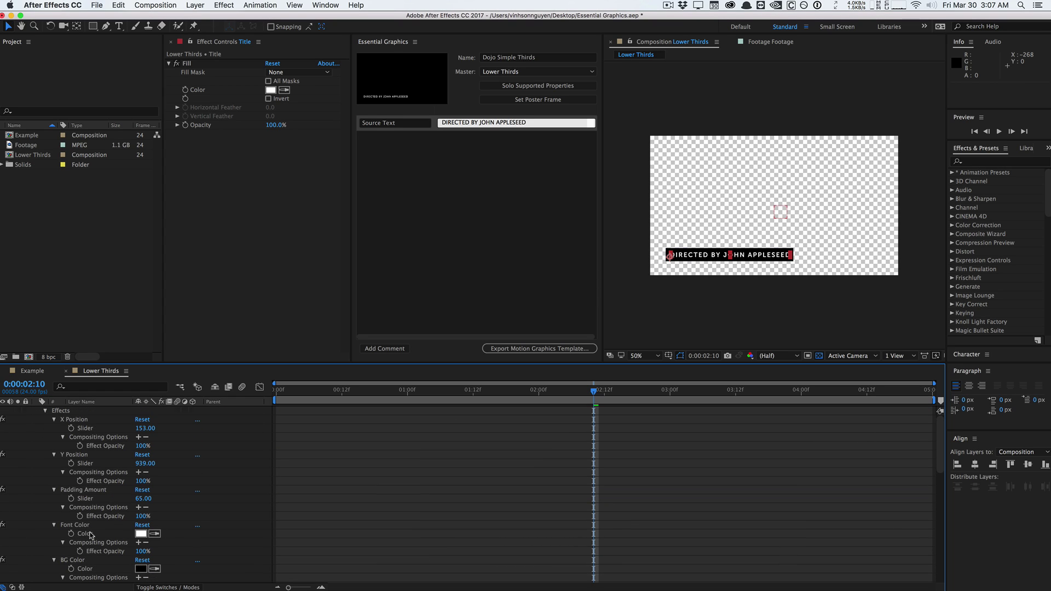
pyautogui.scroll(1, 91, 536)
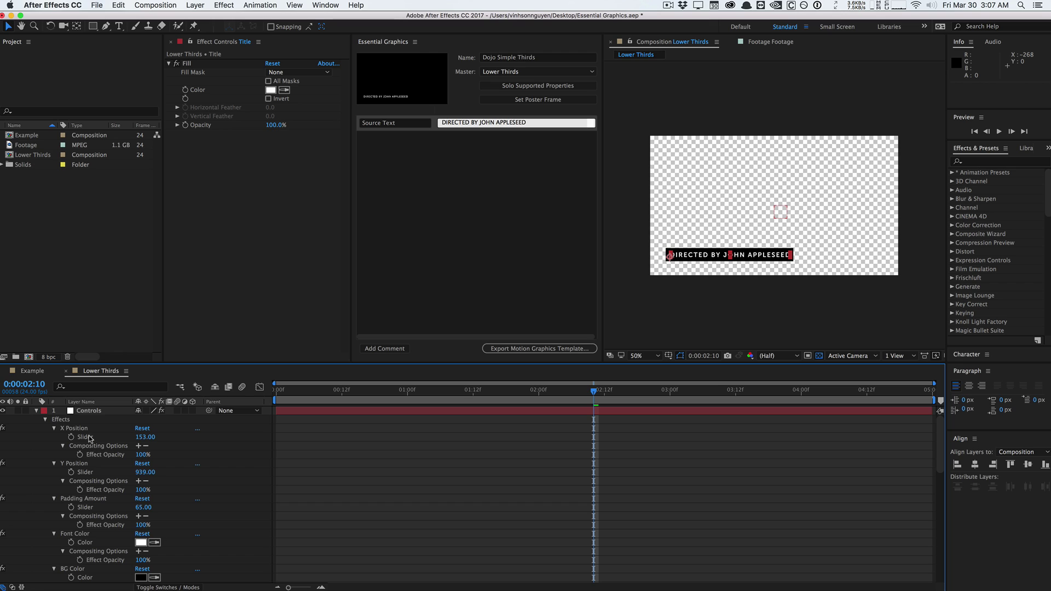
# Add the X Position and Y Position sliders to the Essential Graphics template.
pyautogui.moveTo(89, 437); pyautogui.dragTo(403, 146)
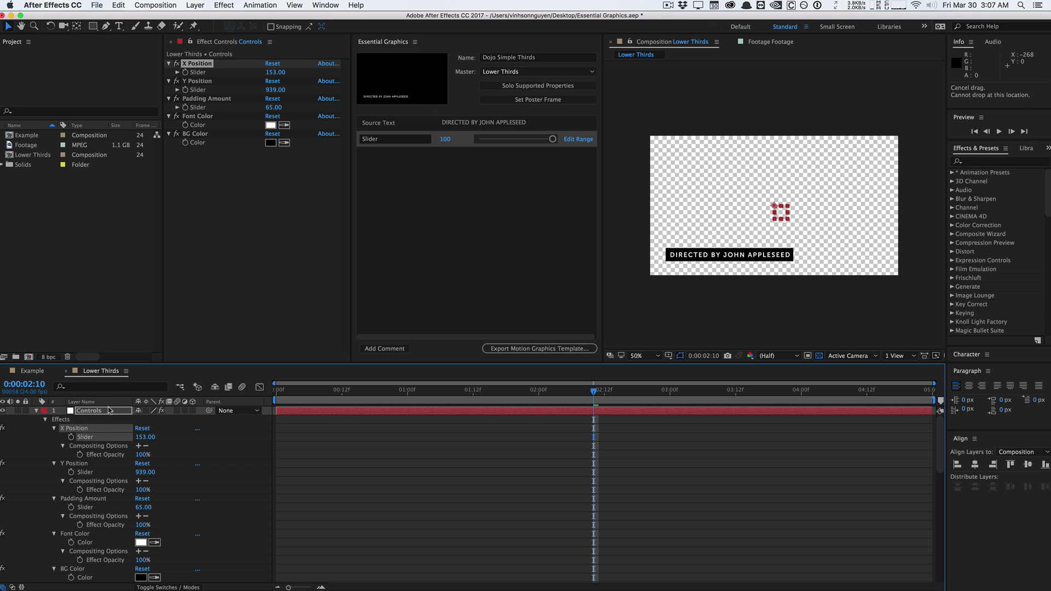
pyautogui.moveTo(78, 464); pyautogui.dragTo(391, 153)
pyautogui.moveTo(91, 465); pyautogui.dragTo(429, 187)
pyautogui.moveTo(85, 472); pyautogui.dragTo(424, 137)
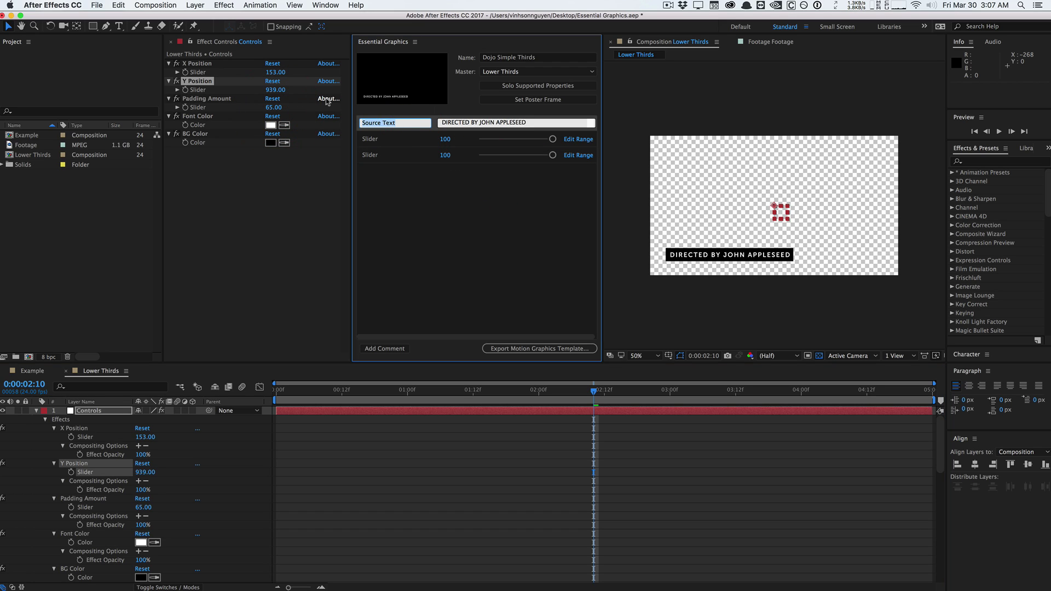
# Label the template controls Edit Text, X Position and Y Position.
pyautogui.write('Edit Text')
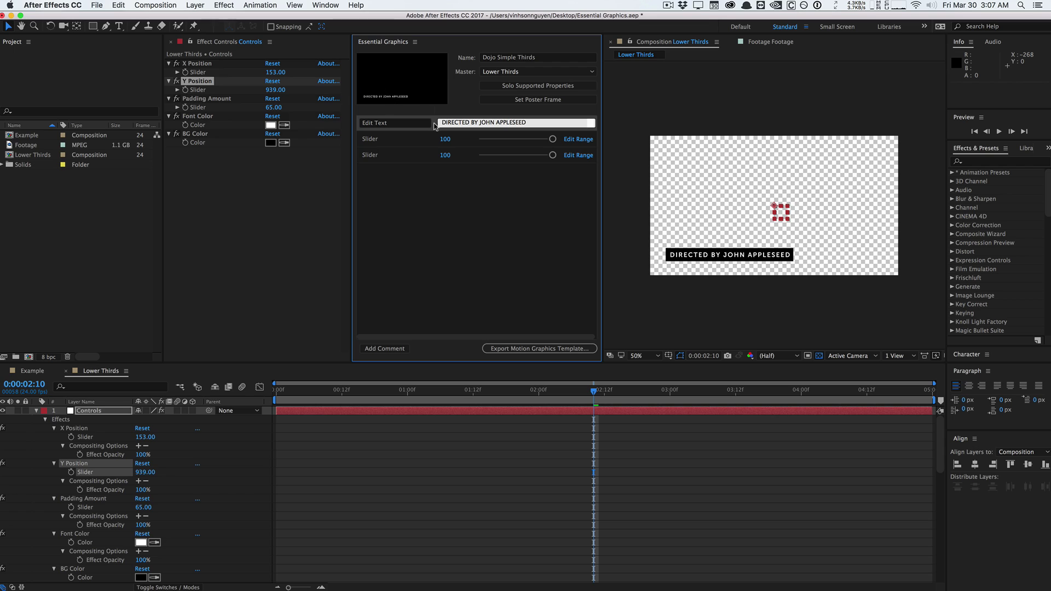
pyautogui.click(379, 140)
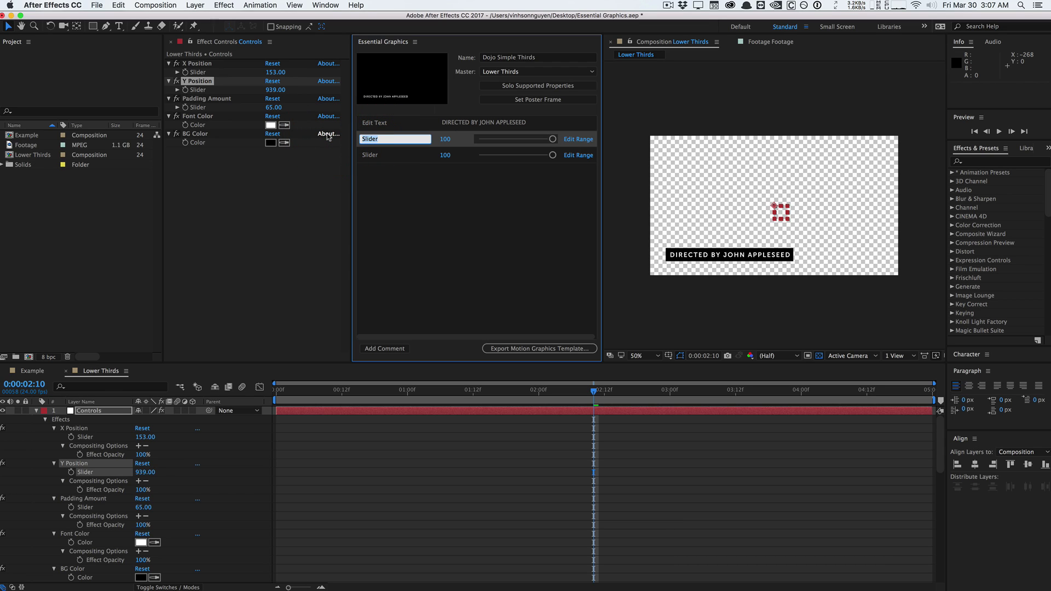
pyautogui.write('X Position')
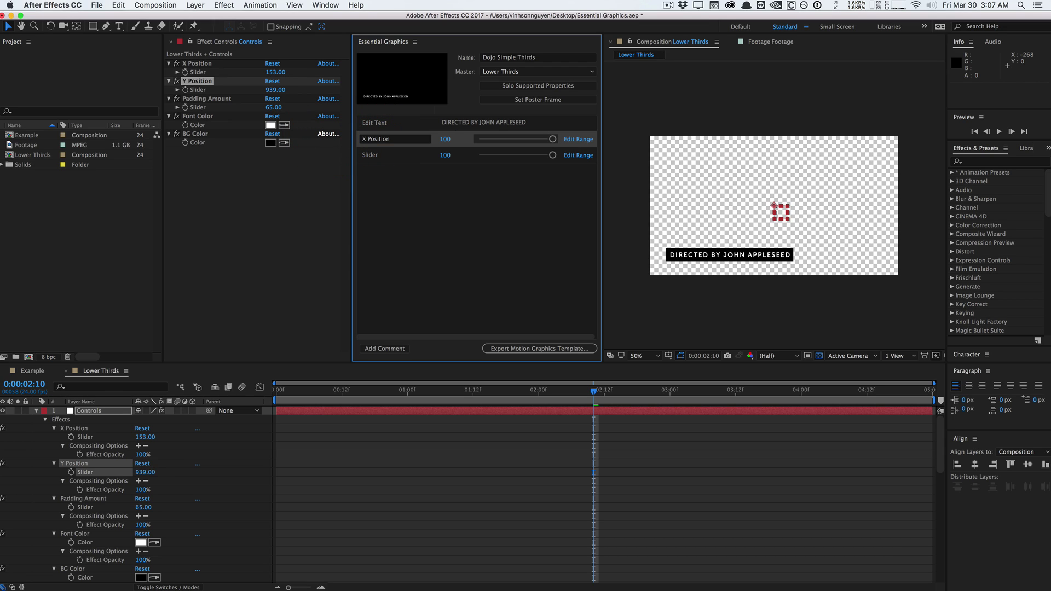
pyautogui.click(370, 155)
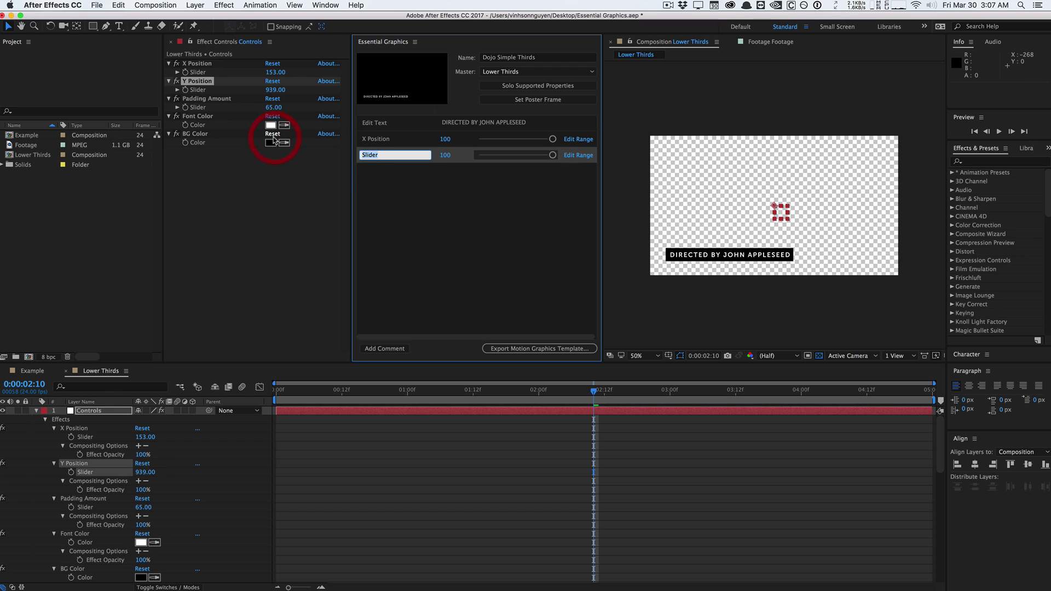
pyautogui.write('Y Position')
pyautogui.press('Return')
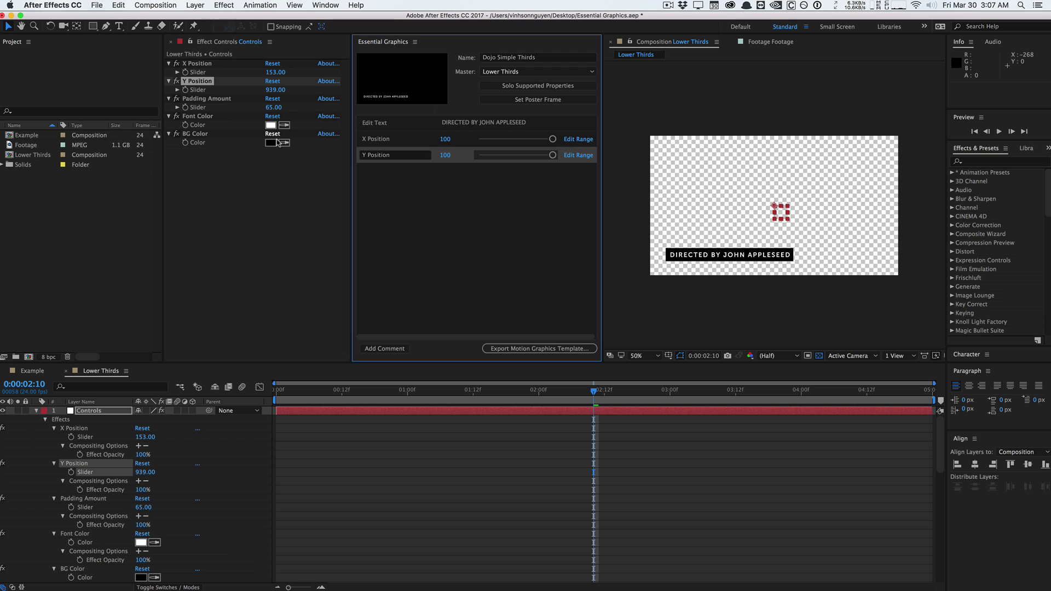
pyautogui.click(474, 239)
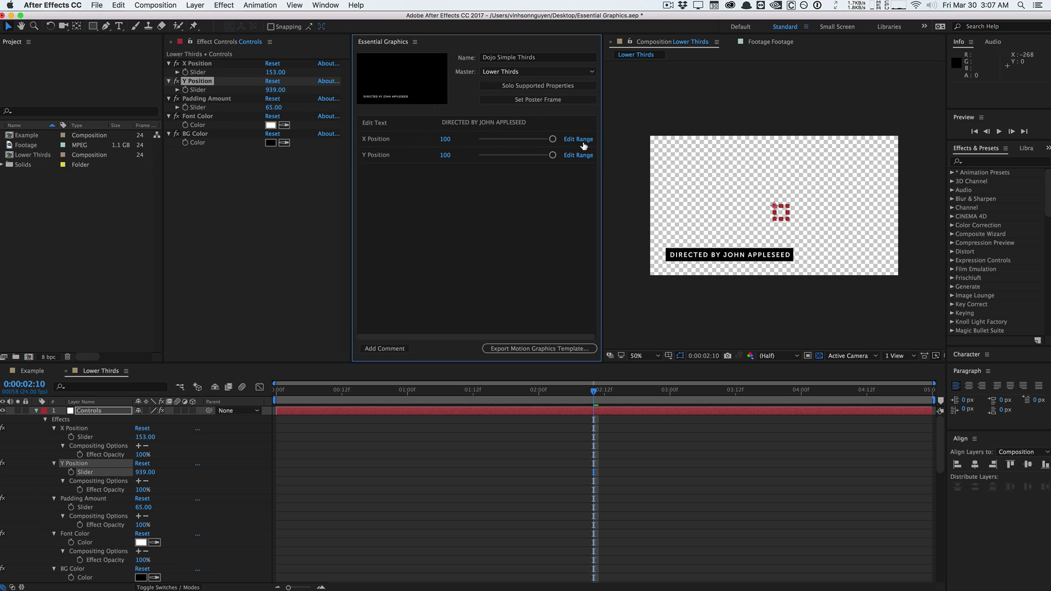
# Extend the X Position slider's maximum range to 1000.
pyautogui.click(581, 141)
pyautogui.moveTo(594, 285); pyautogui.dragTo(457, 203)
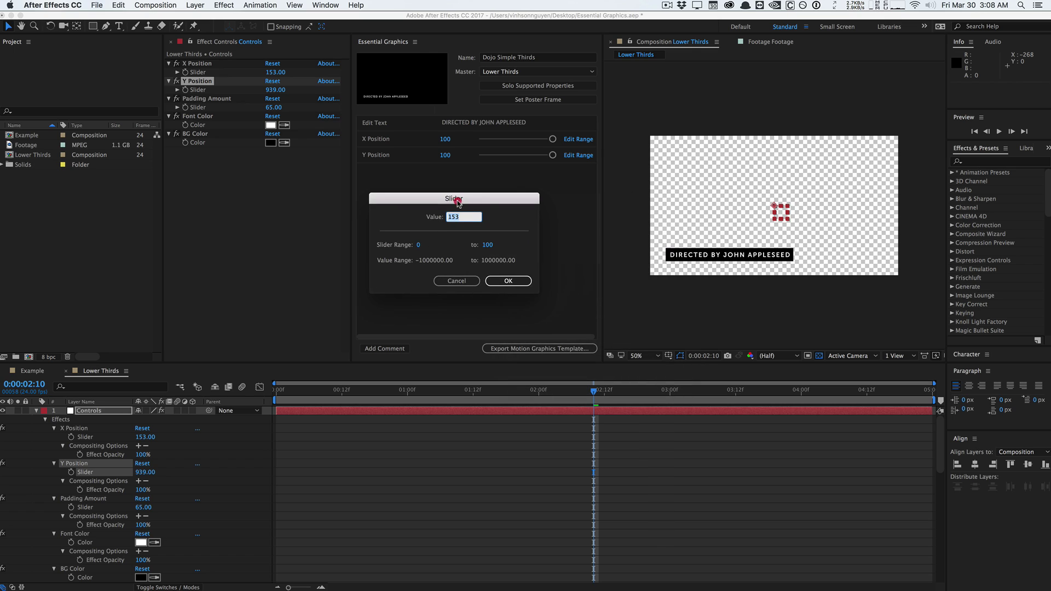
pyautogui.click(487, 245)
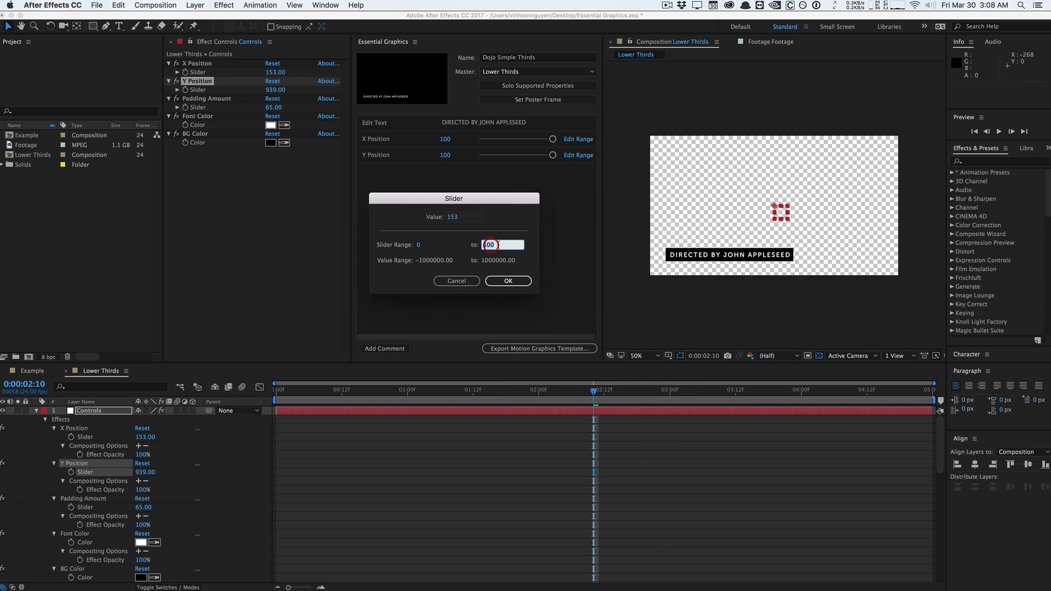
pyautogui.press('Right')
pyautogui.write('00')
pyautogui.press('BackSpace')
pyautogui.click(508, 281)
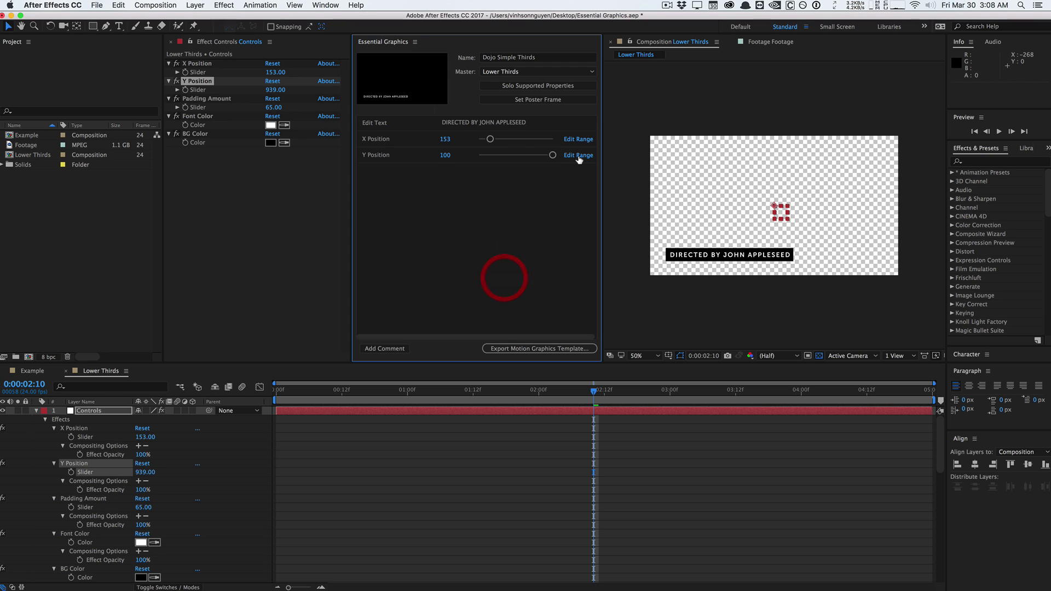
# Extend the Y Position slider's maximum range to 1000 as well.
pyautogui.click(578, 155)
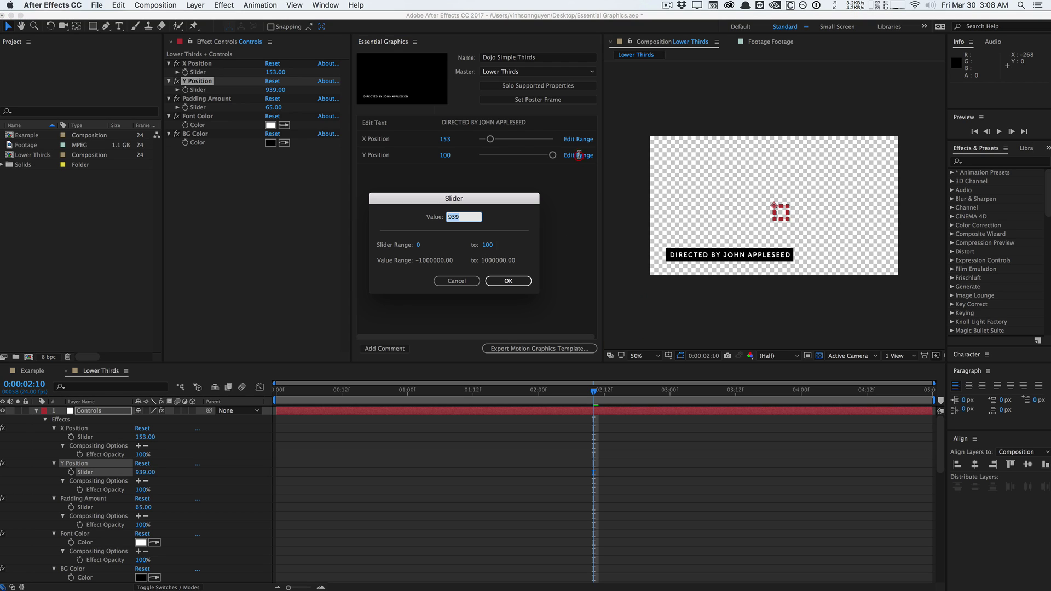
pyautogui.click(487, 244)
pyautogui.press('Right')
pyautogui.write('0')
pyautogui.click(523, 281)
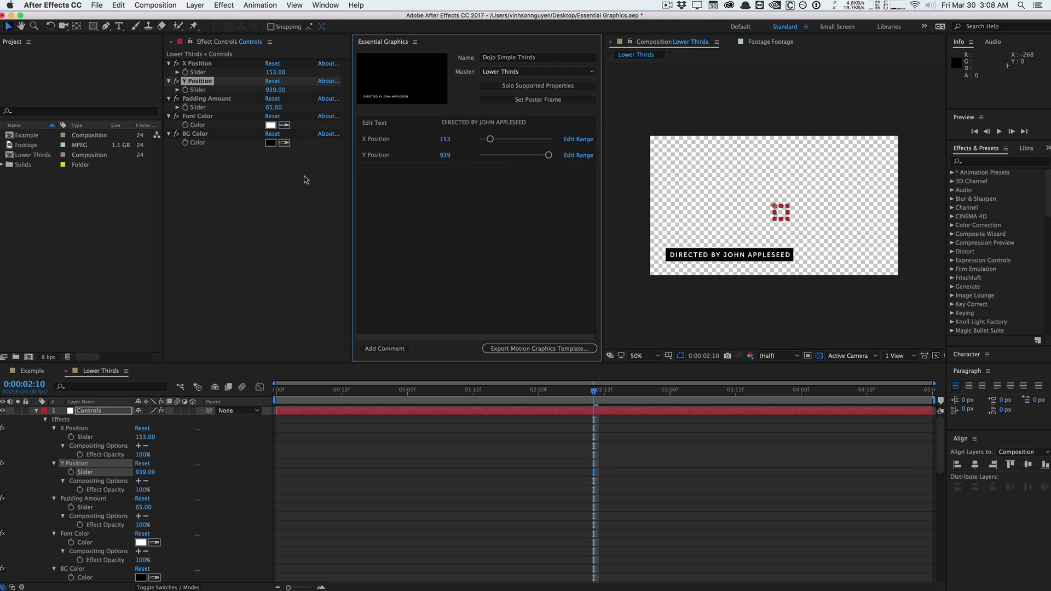
# Add the Padding Amount slider to the template and label it Padding.
pyautogui.moveTo(85, 498); pyautogui.dragTo(238, 349)
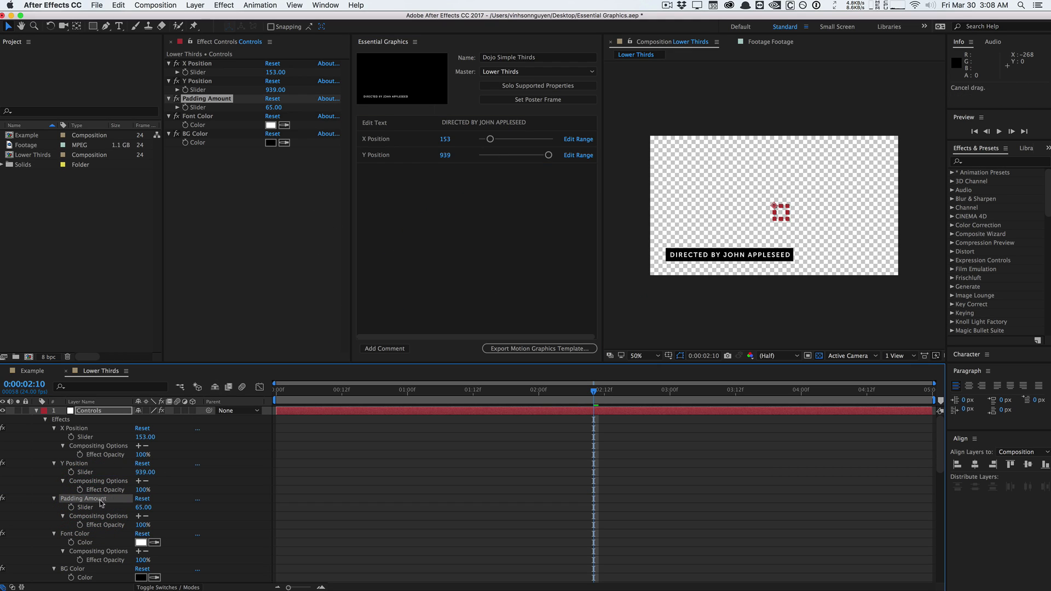
pyautogui.moveTo(85, 507); pyautogui.dragTo(477, 197)
pyautogui.click(394, 171)
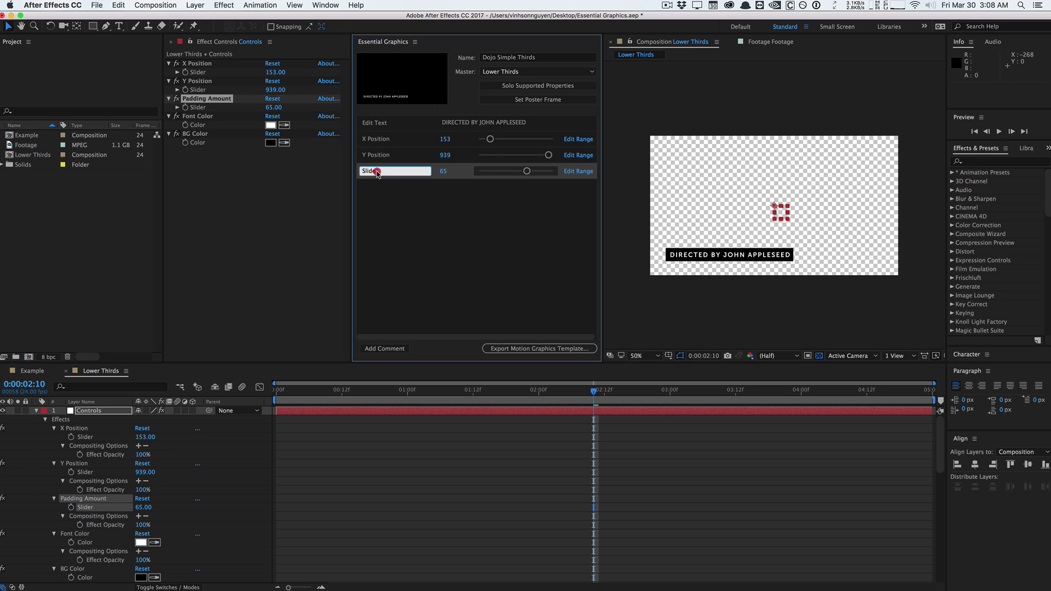
pyautogui.write('Padding')
pyautogui.press('Return')
# Add the two colour properties, label them Font Color and Background Color, and add a comment.
pyautogui.moveTo(99, 541); pyautogui.dragTo(463, 247)
pyautogui.moveTo(92, 579); pyautogui.dragTo(422, 270)
pyautogui.scroll(-2, 122, 500)
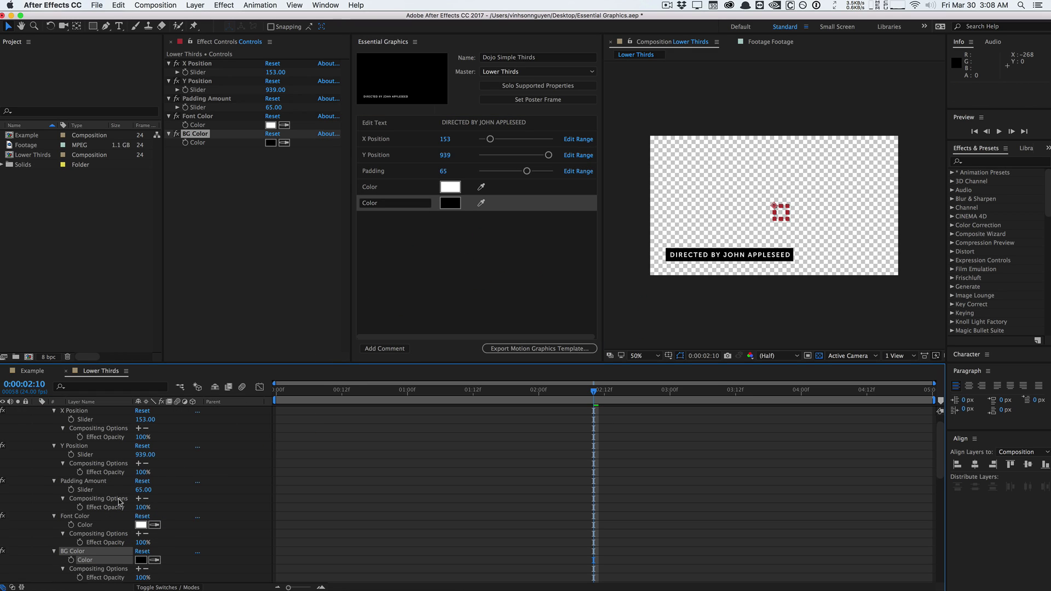
pyautogui.click(405, 298)
pyautogui.click(371, 187)
pyautogui.click(371, 187)
pyautogui.write('Font')
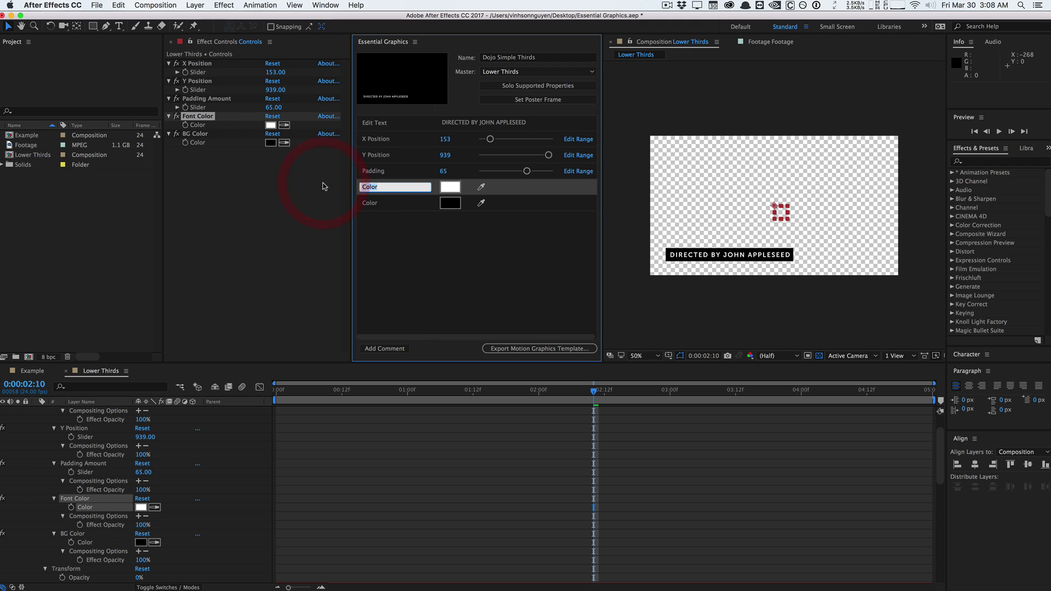
pyautogui.click(371, 203)
pyautogui.click(373, 206)
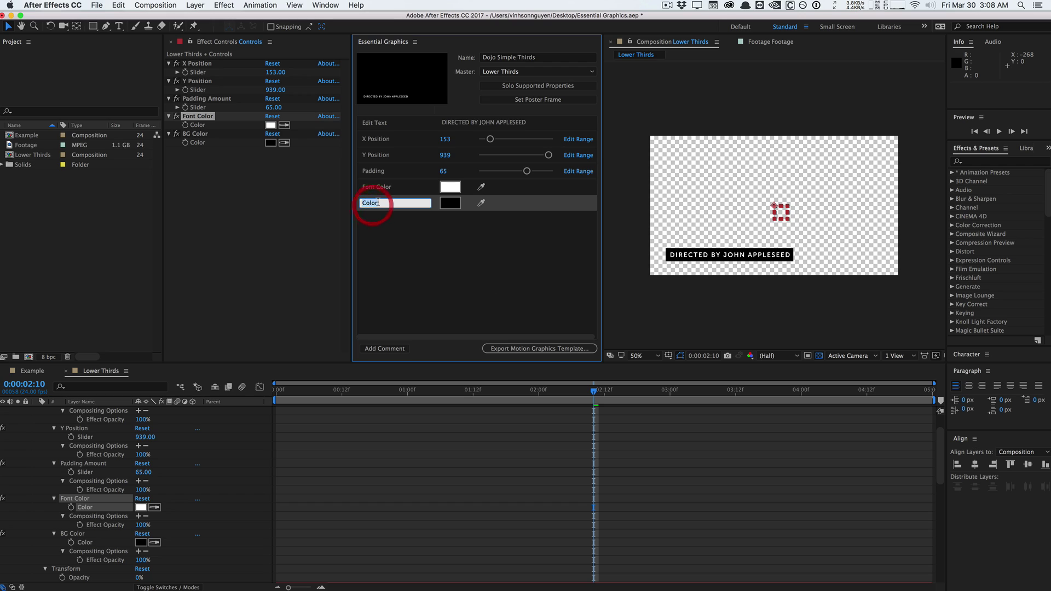
pyautogui.write('Background Colo')
pyautogui.click(390, 279)
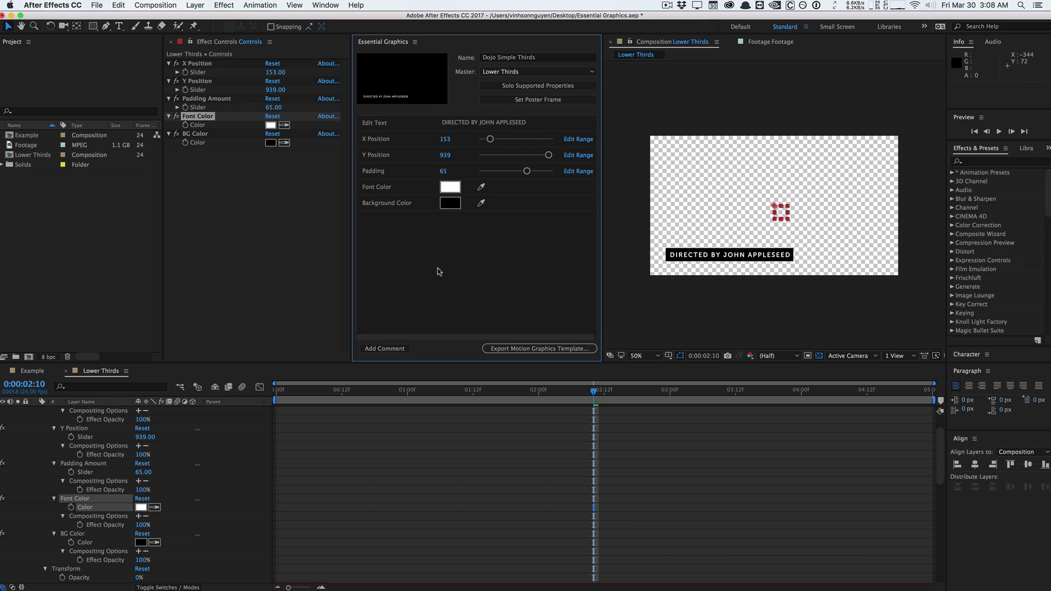
pyautogui.click(387, 347)
# Label the comment Lower Thirds Instruction, set its text to 1080p Composition, and move it to the top.
pyautogui.click(404, 220)
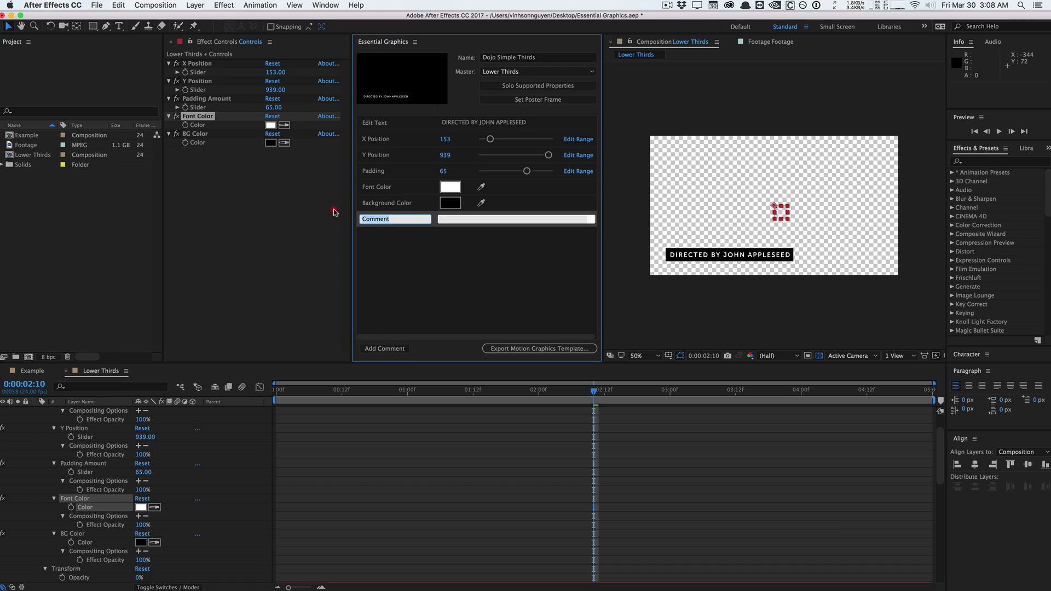
pyautogui.click(335, 213)
pyautogui.write('Lower Thirds Instructions')
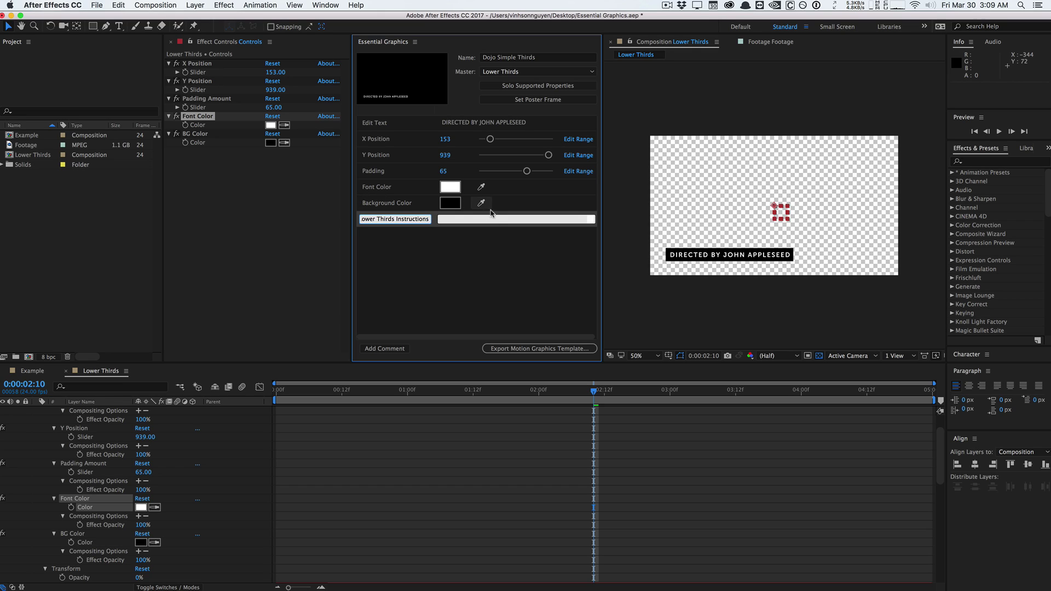
pyautogui.click(493, 219)
pyautogui.write('1080')
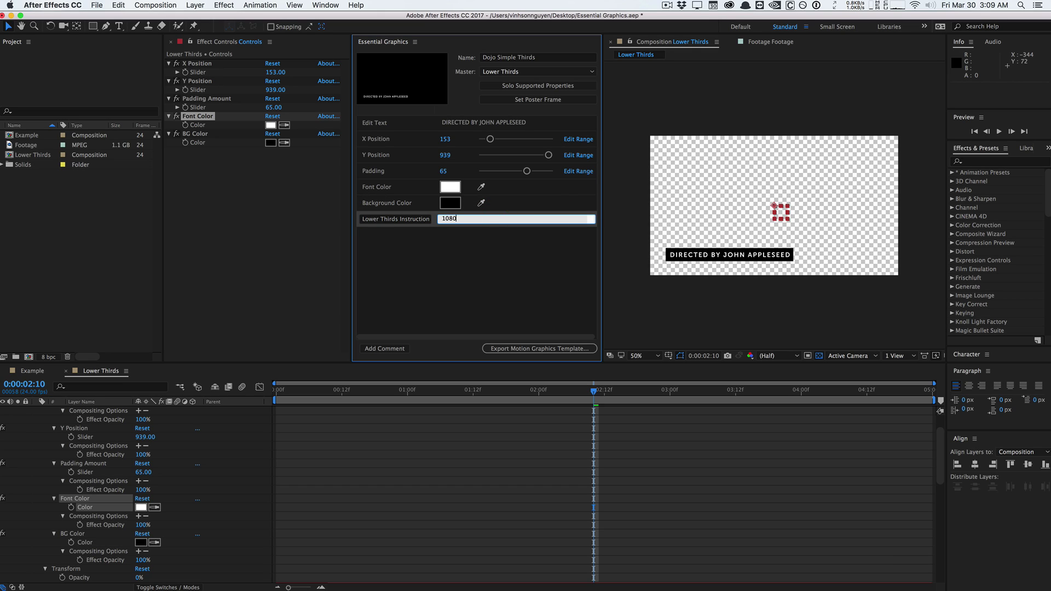
pyautogui.write('p Composition')
pyautogui.click(389, 187)
pyautogui.moveTo(398, 124); pyautogui.dragTo(378, 124)
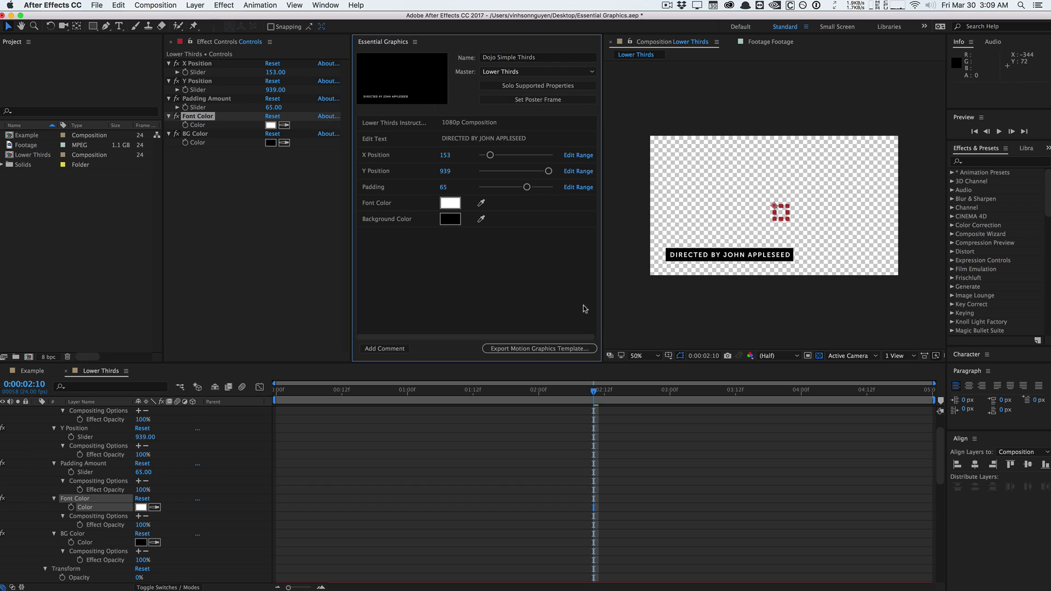
# Save the project and export Dojo Simple Thirds.mogrt to the Desktop on the Local Drive.
pyautogui.click(520, 349)
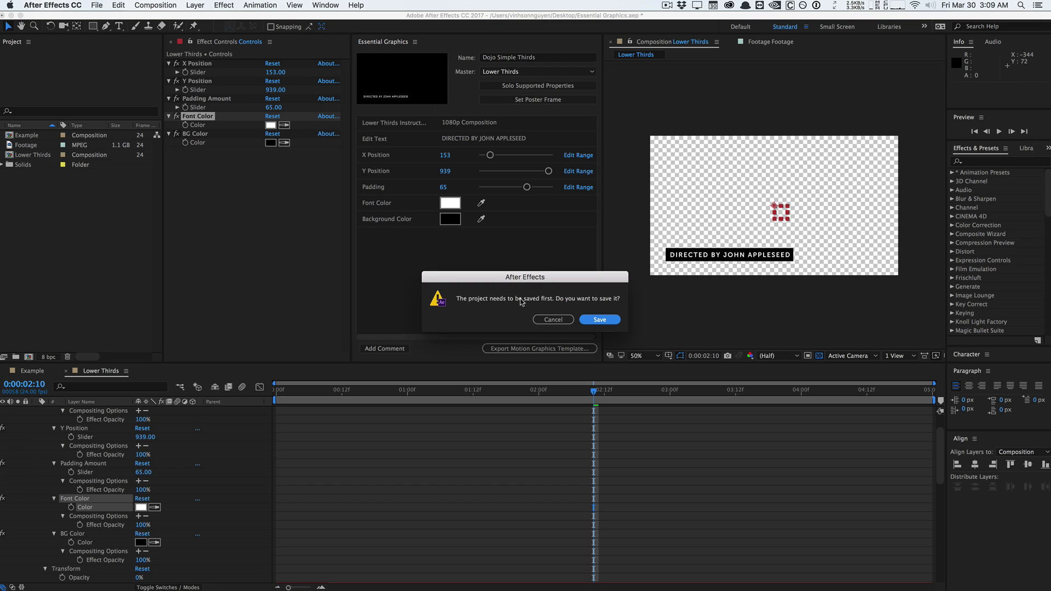
pyautogui.click(604, 321)
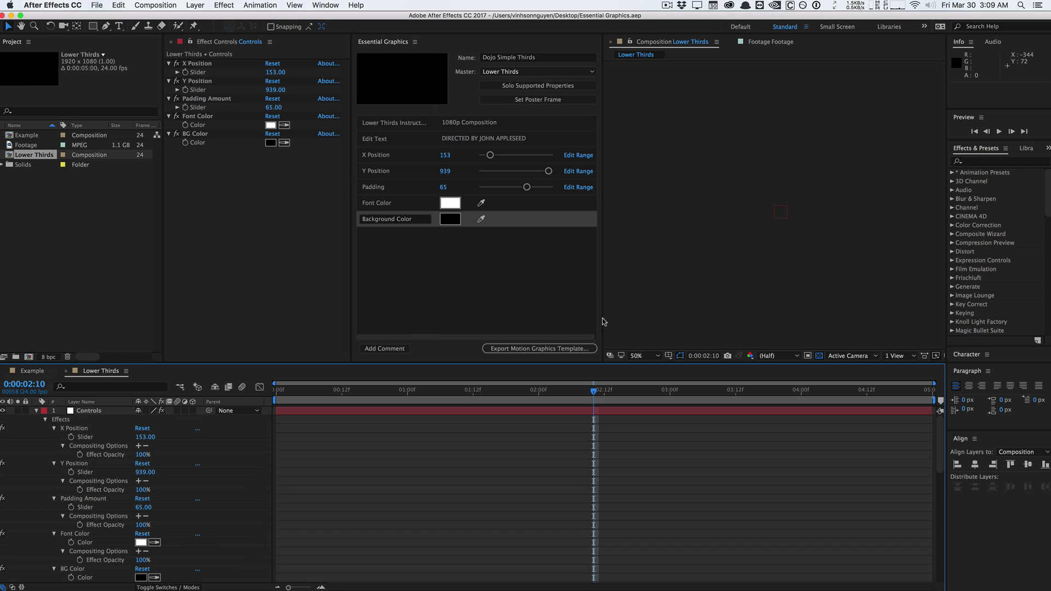
pyautogui.moveTo(606, 285); pyautogui.dragTo(478, 223)
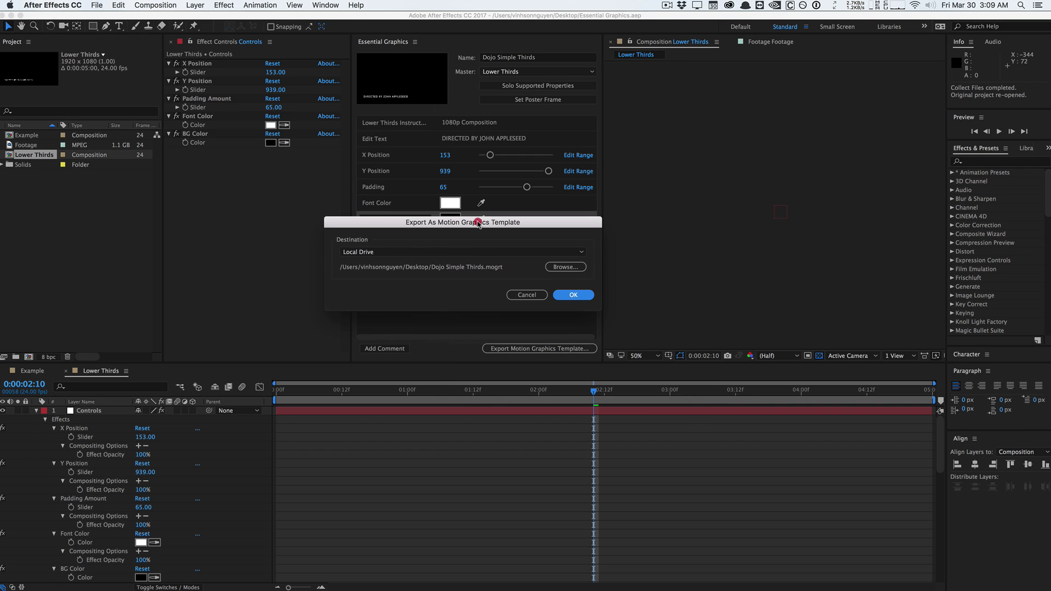
pyautogui.click(469, 253)
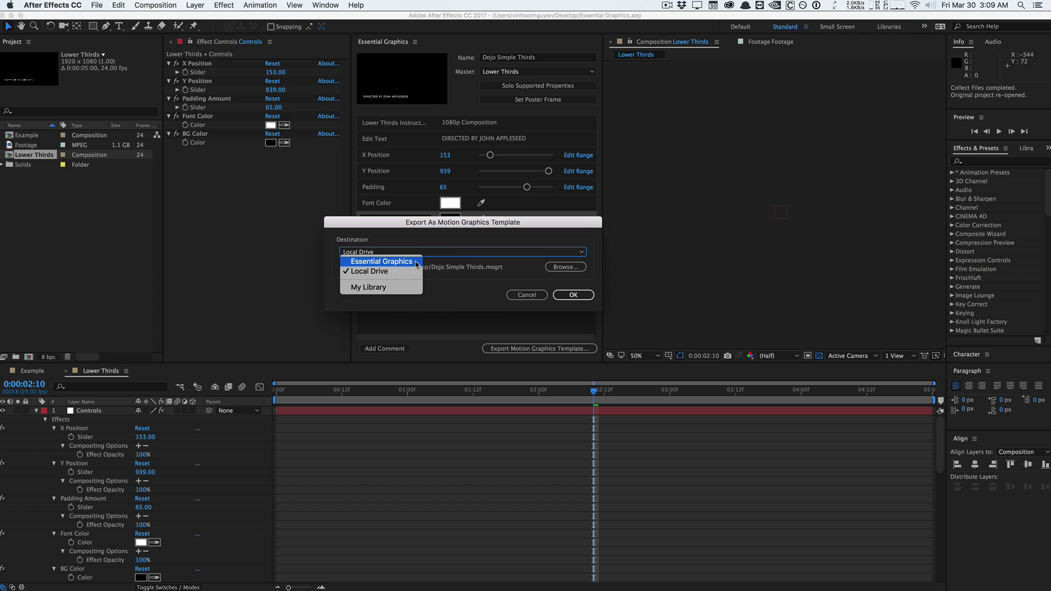
pyautogui.click(410, 271)
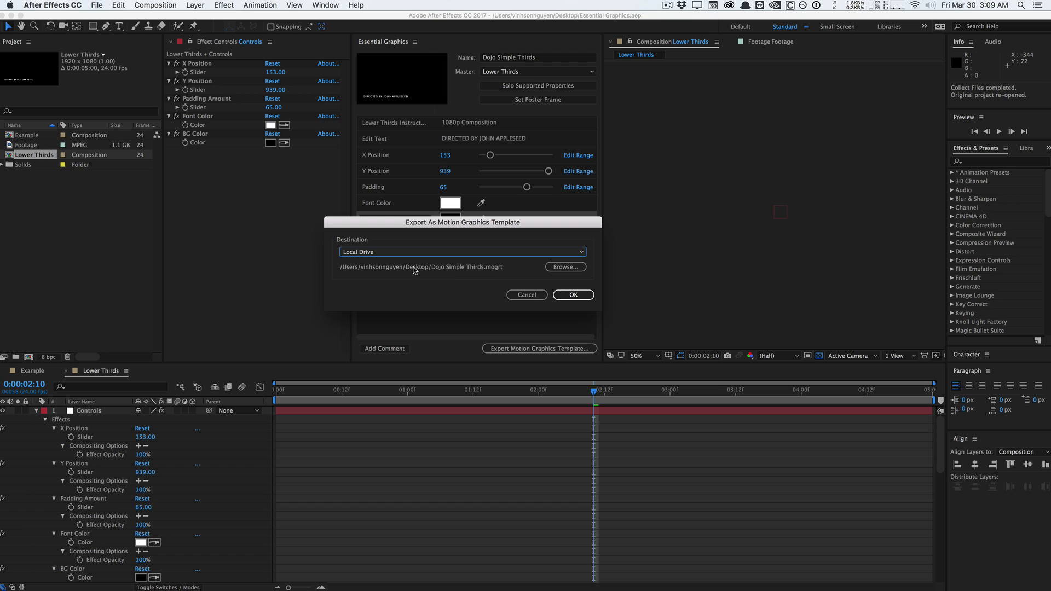
pyautogui.click(561, 296)
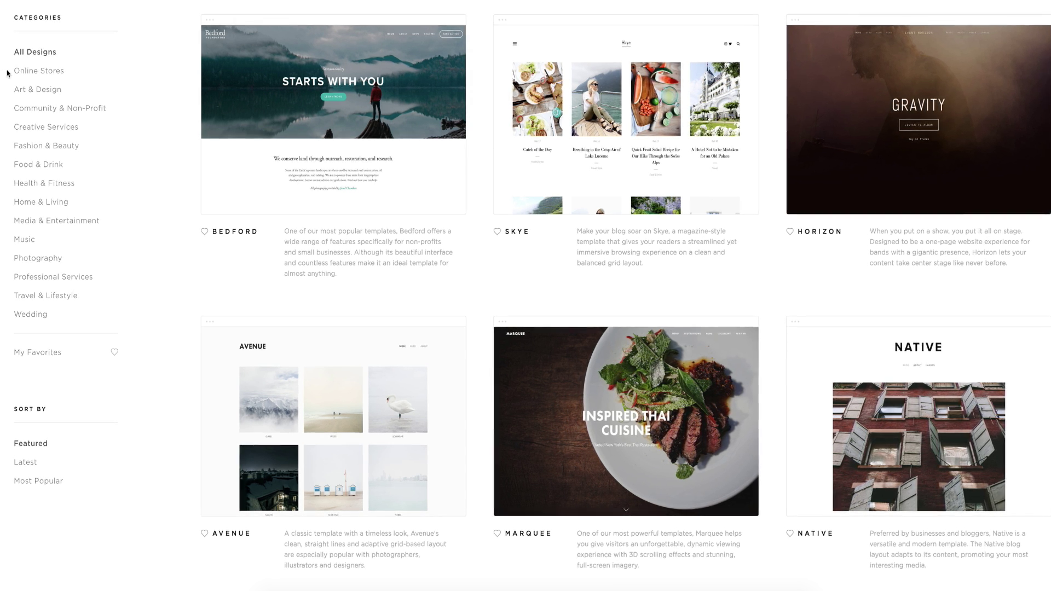
# Browse the Online Stores and Art & Design templates, then make the banner button dark grey.
pyautogui.click(17, 71)
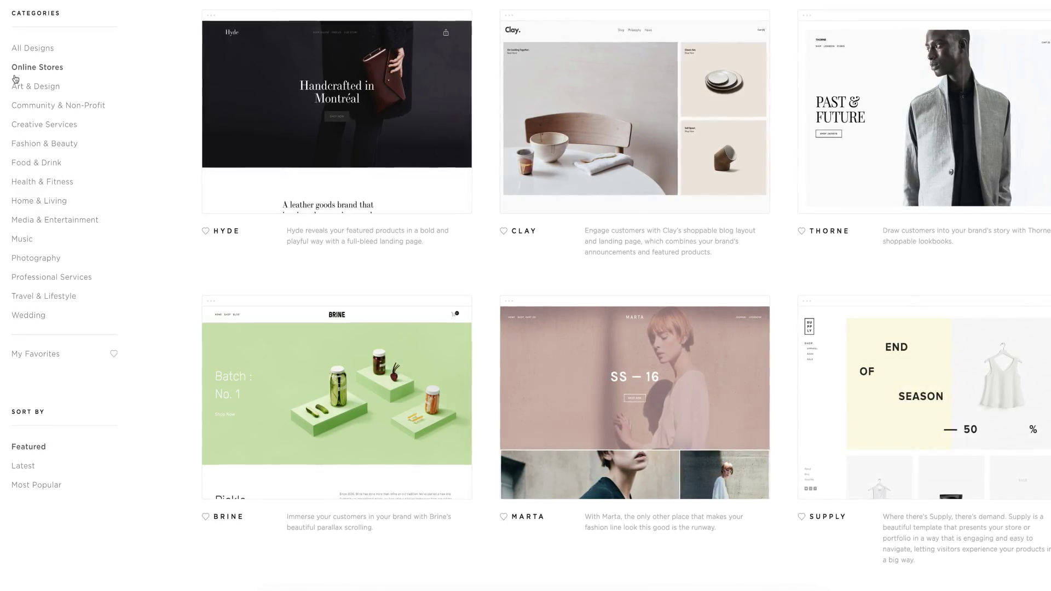
pyautogui.click(15, 83)
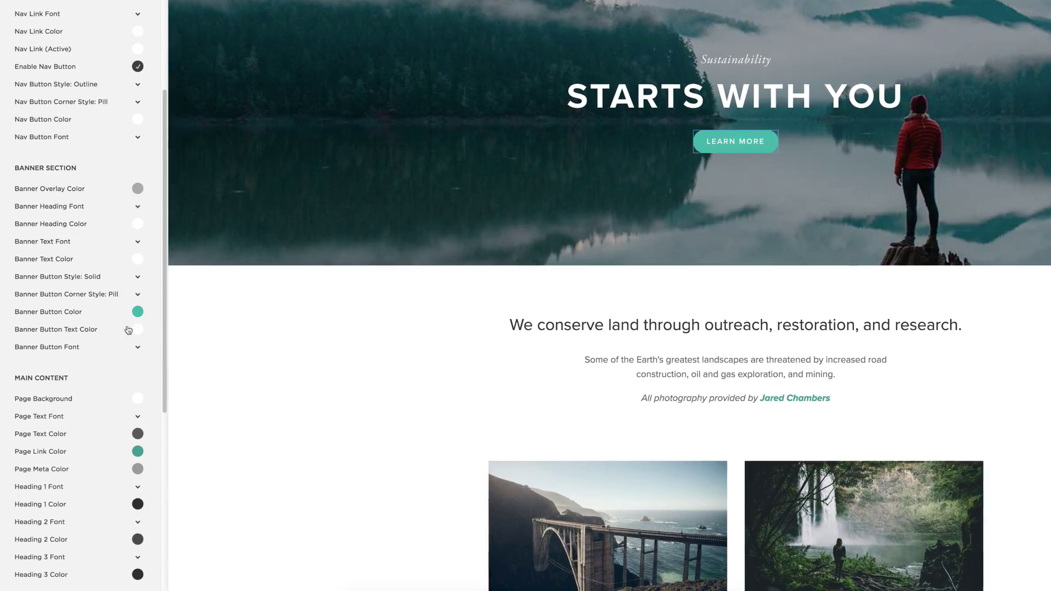
pyautogui.click(138, 311)
pyautogui.moveTo(74, 242); pyautogui.dragTo(87, 242)
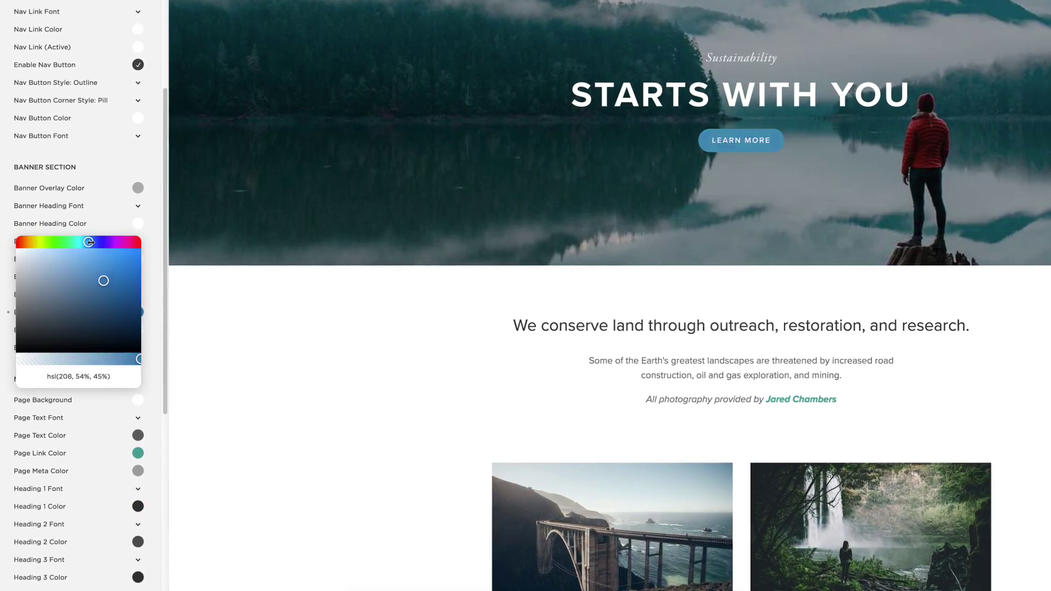
pyautogui.click(38, 319)
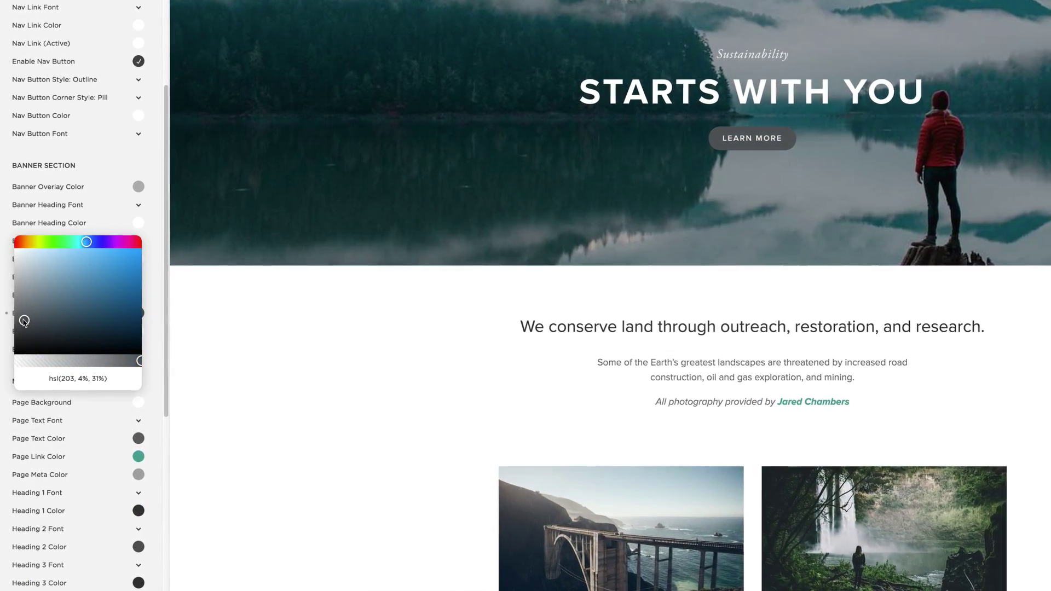
# Change the page link colour to a light blue.
pyautogui.scroll(-2, 156, 399)
pyautogui.click(138, 405)
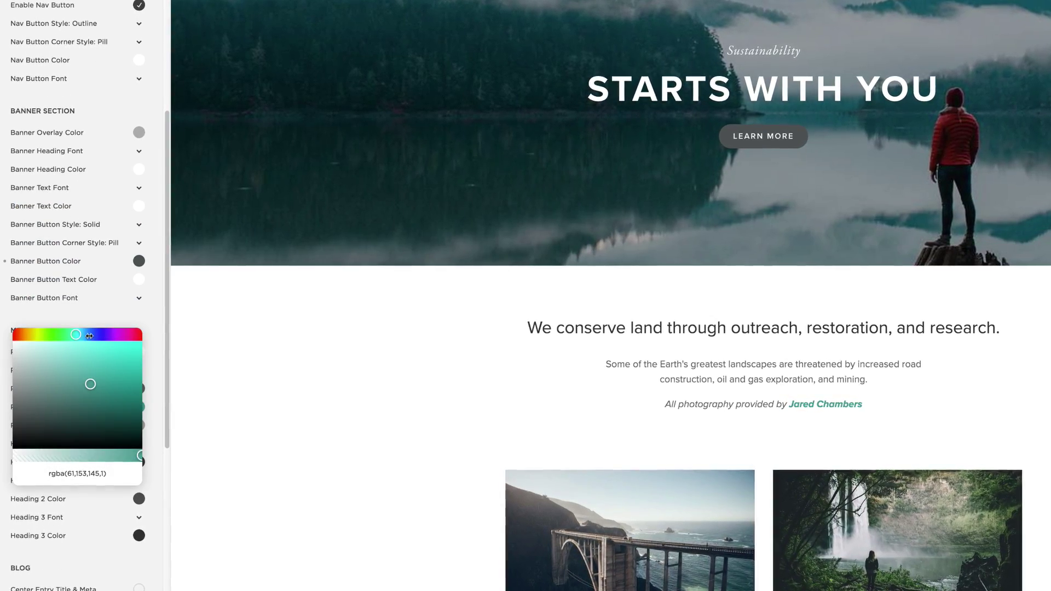
pyautogui.click(88, 334)
pyautogui.click(84, 349)
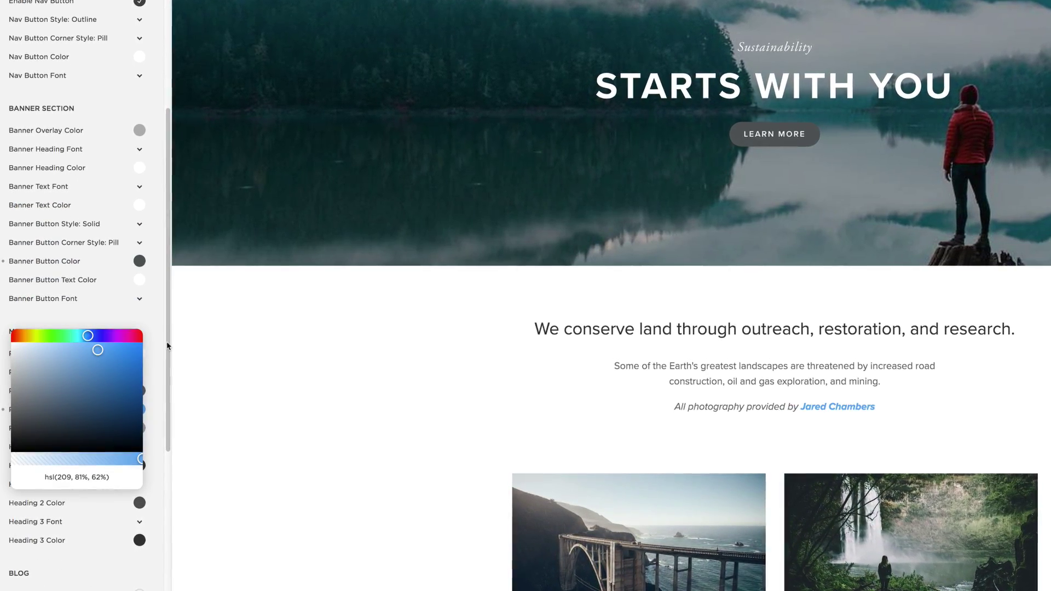
pyautogui.click(161, 339)
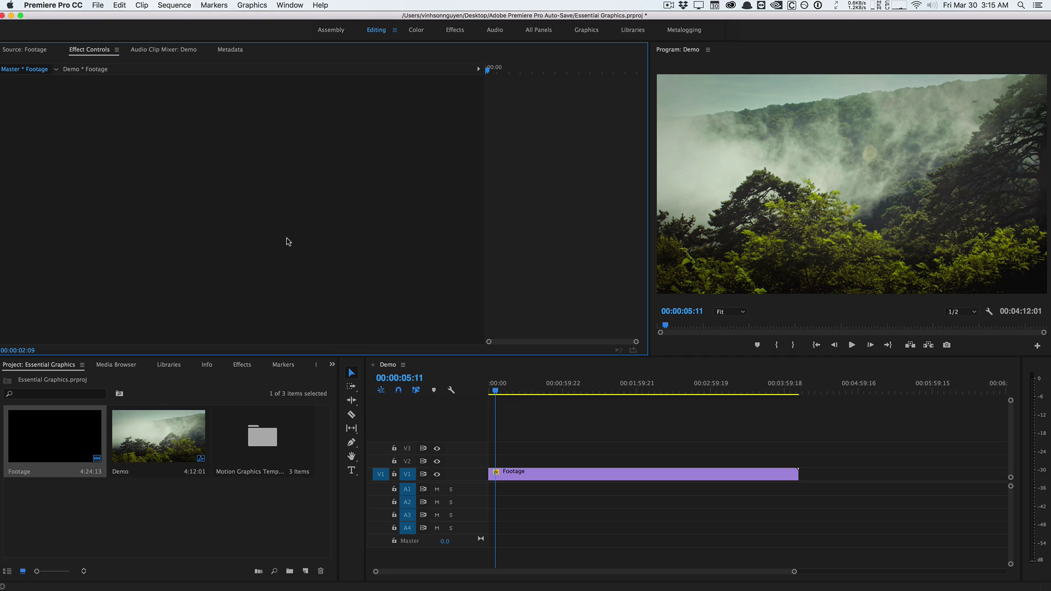
# Place Dojo Simple Thirds on V2 above the forest footage, preview it, and select the clip.
pyautogui.click(282, 5)
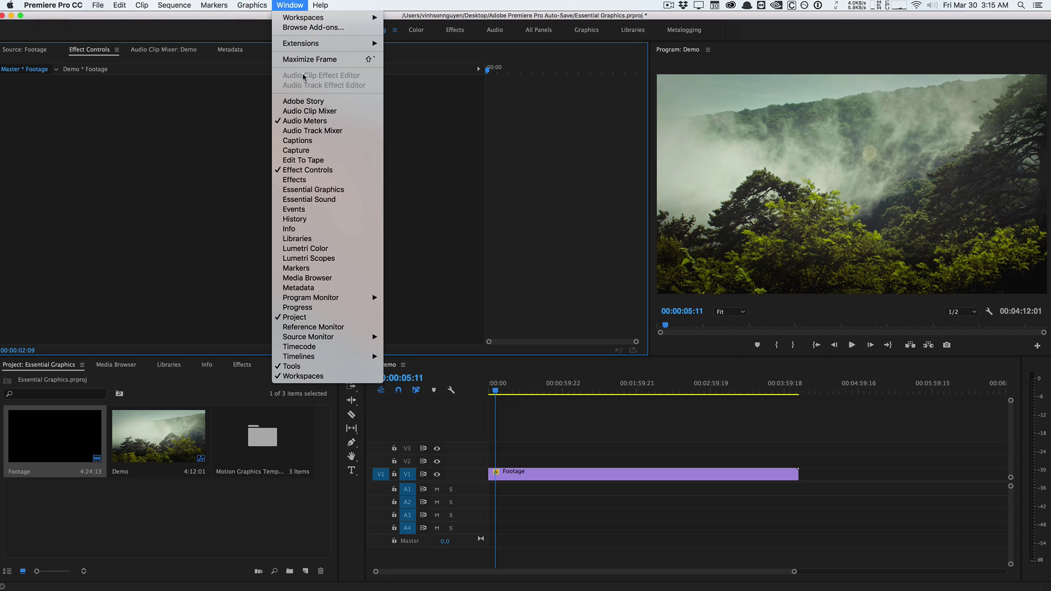
pyautogui.click(321, 192)
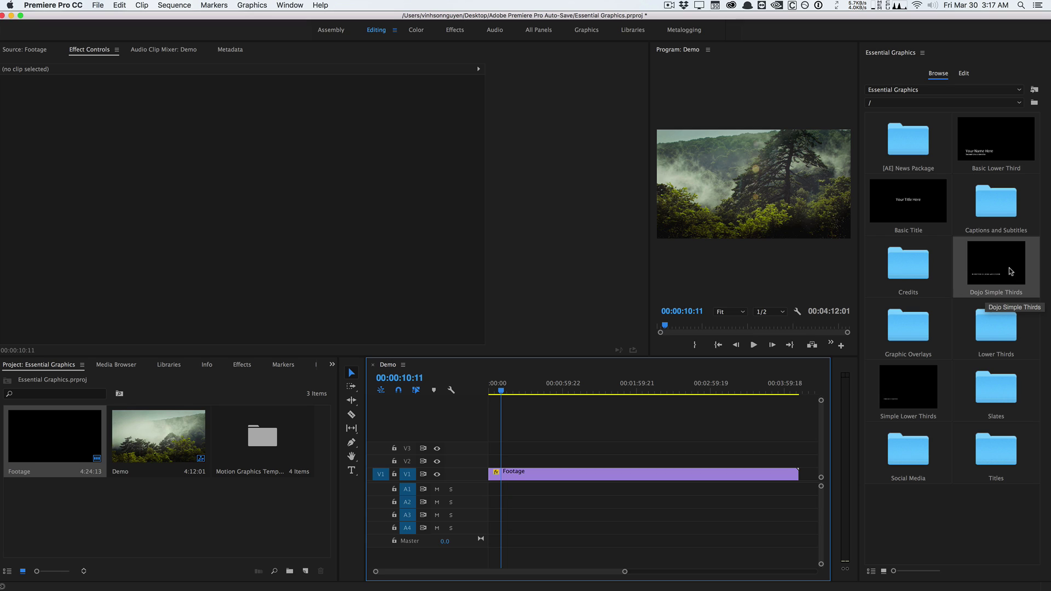
pyautogui.moveTo(1009, 269); pyautogui.dragTo(505, 462)
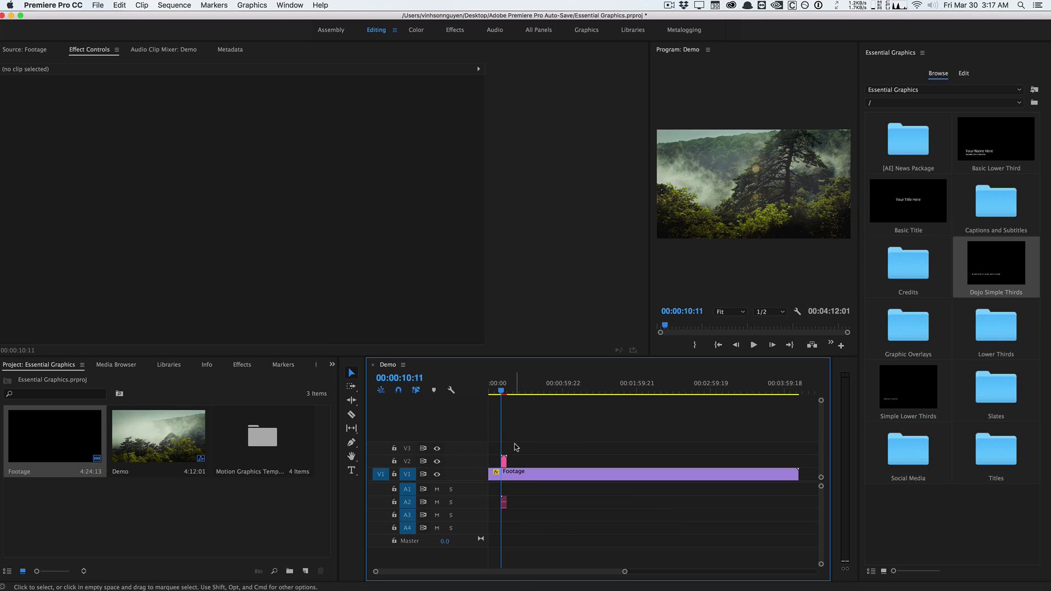
pyautogui.press('space')
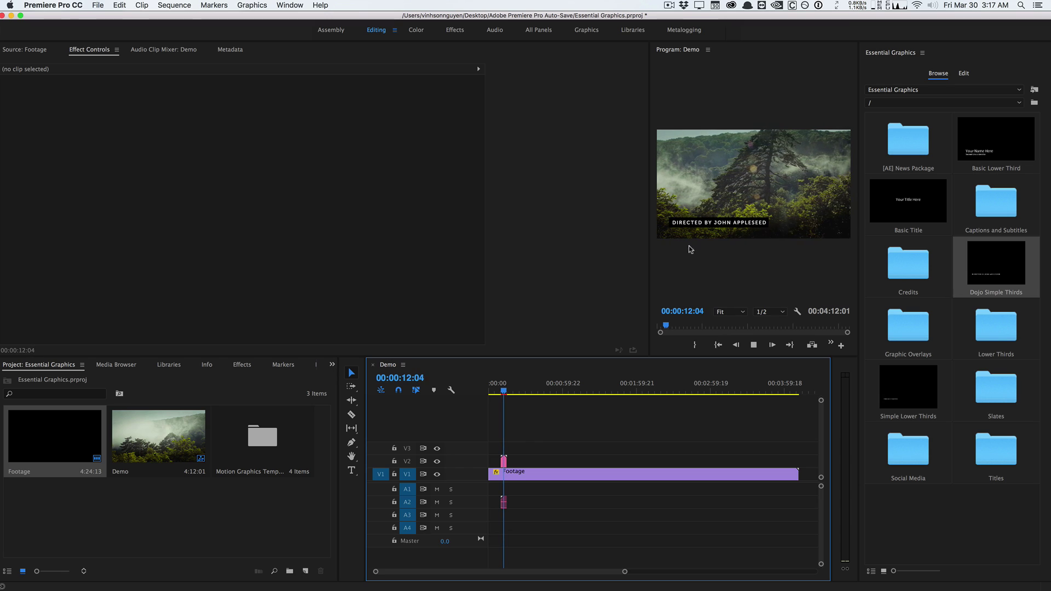
pyautogui.press('space')
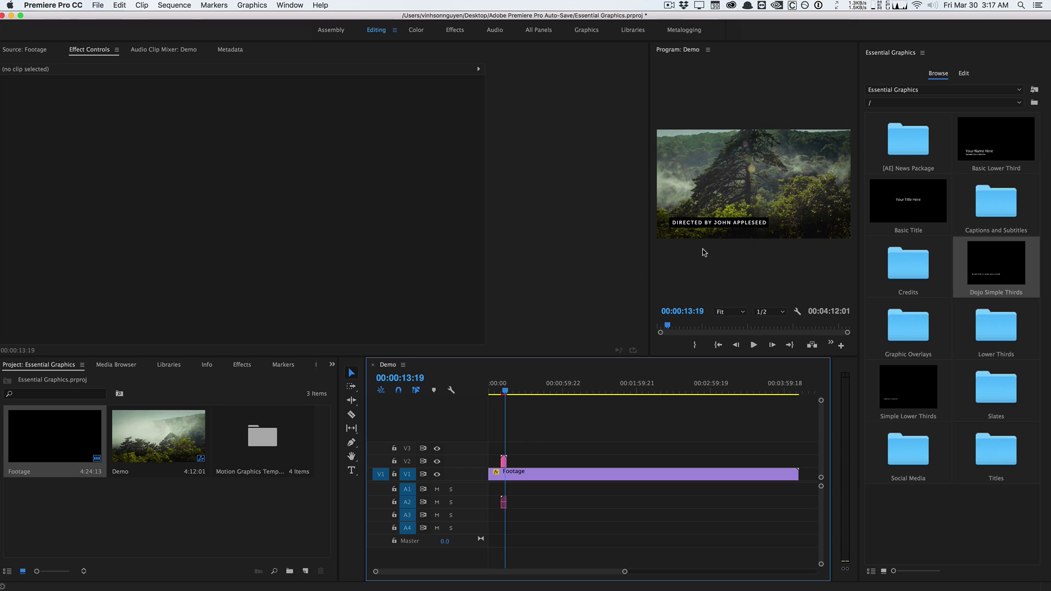
pyautogui.click(503, 460)
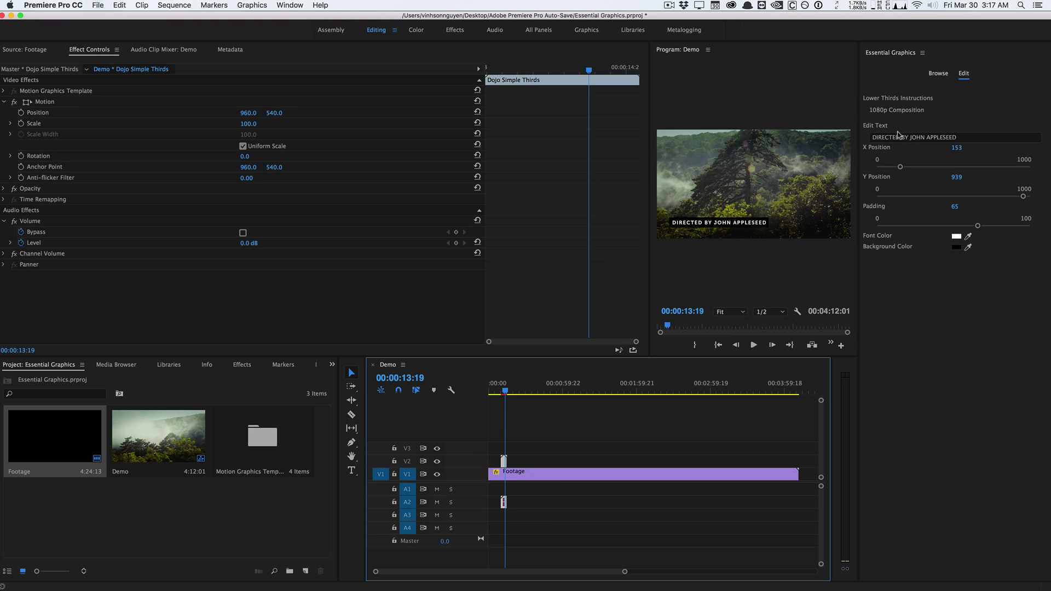
# Change the text to 'FILMED BY' plus the filmmaker's name, with X 159, Y 917, padding 81.
pyautogui.click(986, 138)
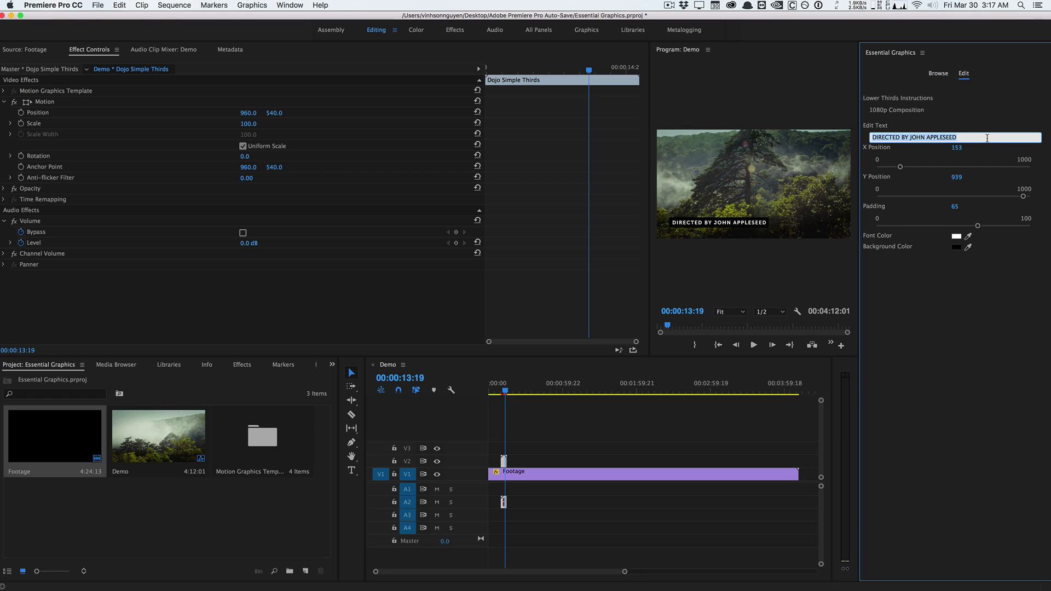
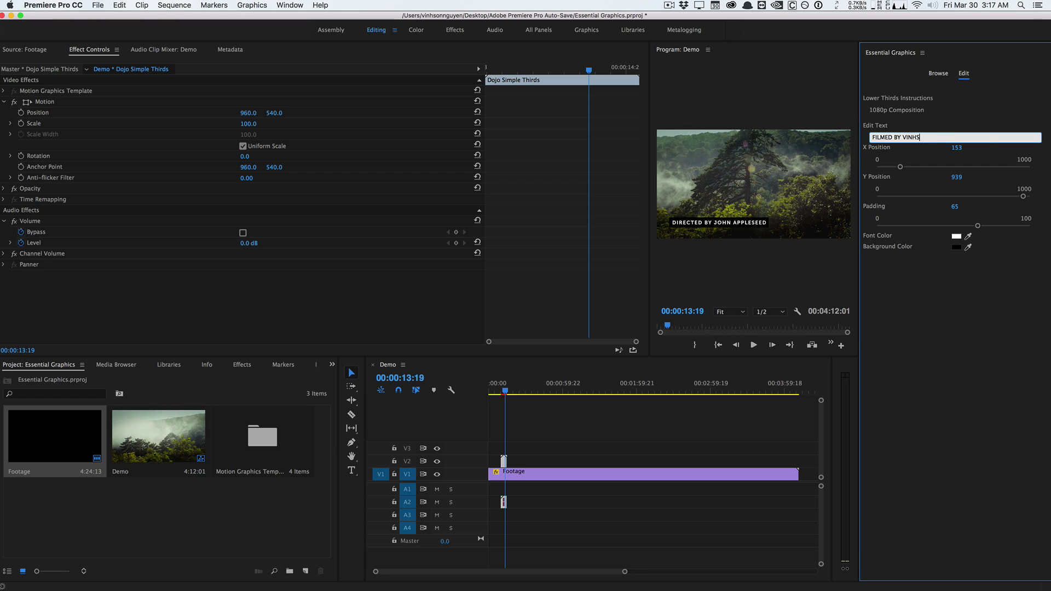
pyautogui.click(984, 307)
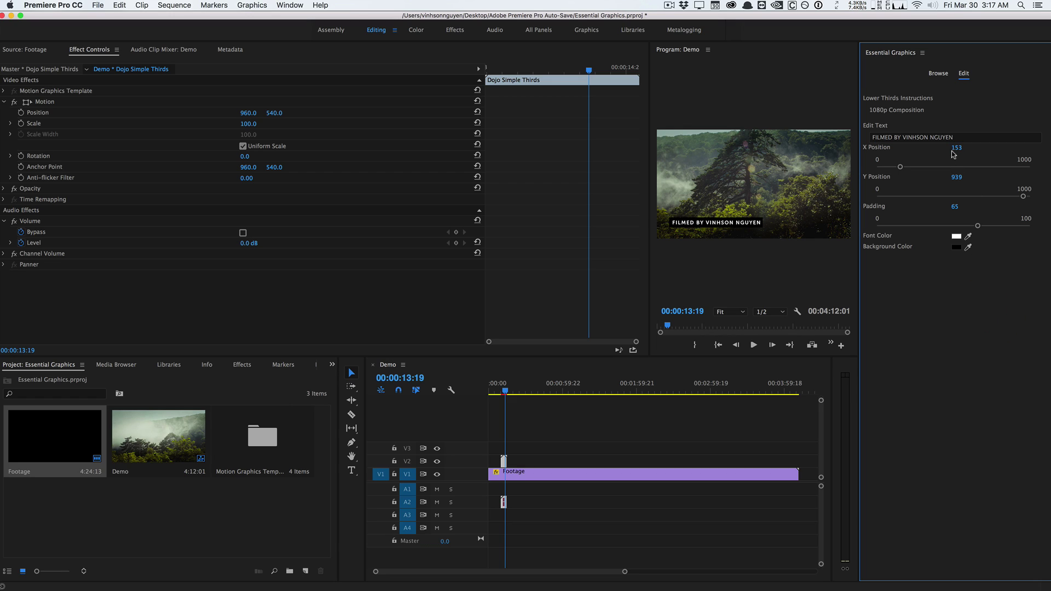
pyautogui.moveTo(955, 148); pyautogui.dragTo(954, 180)
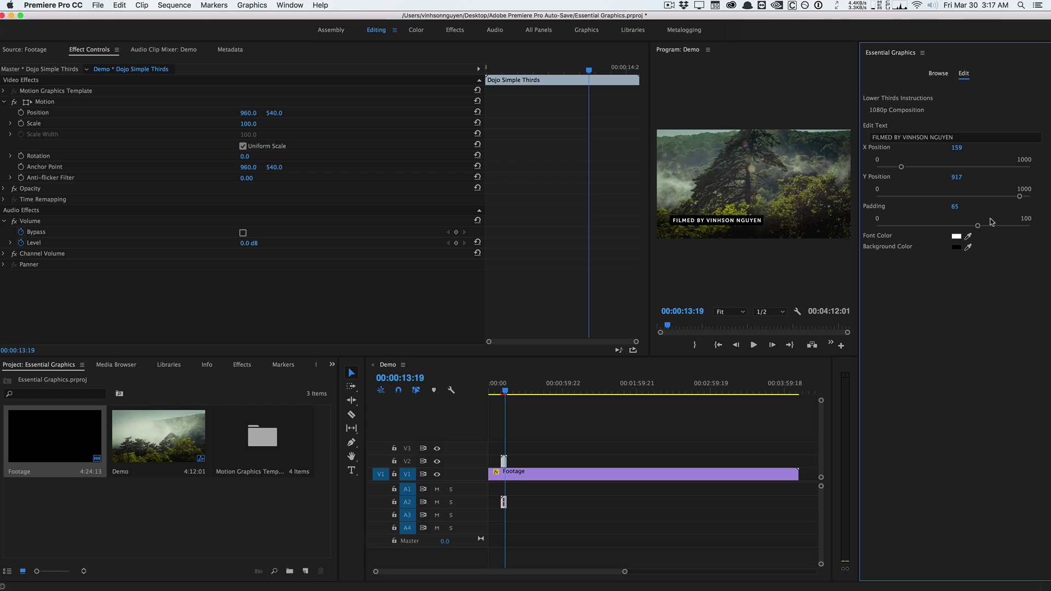
pyautogui.moveTo(978, 226); pyautogui.dragTo(1000, 226)
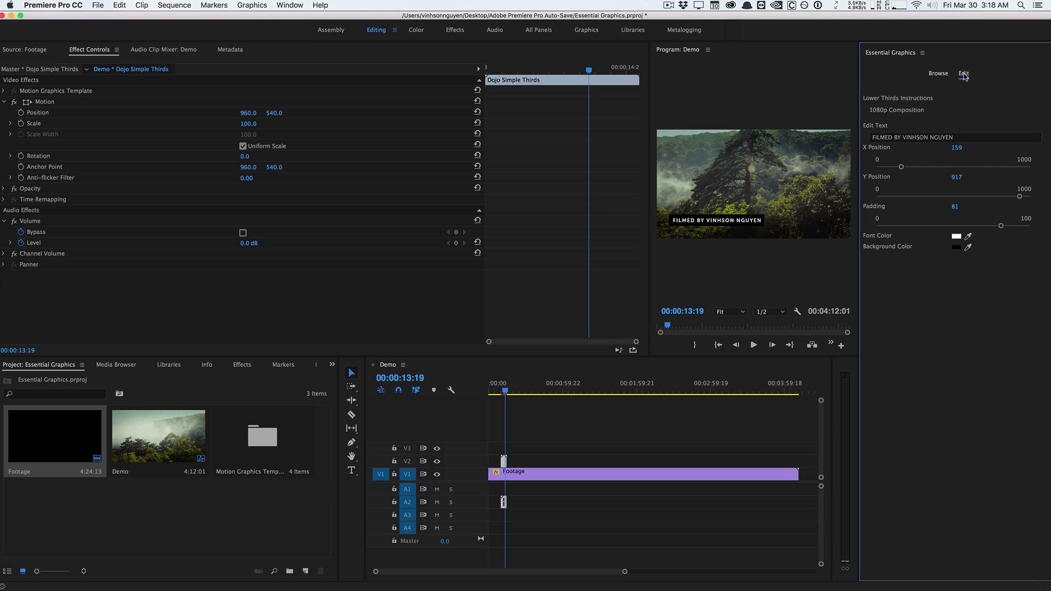
pyautogui.moveTo(649, 121); pyautogui.dragTo(491, 127)
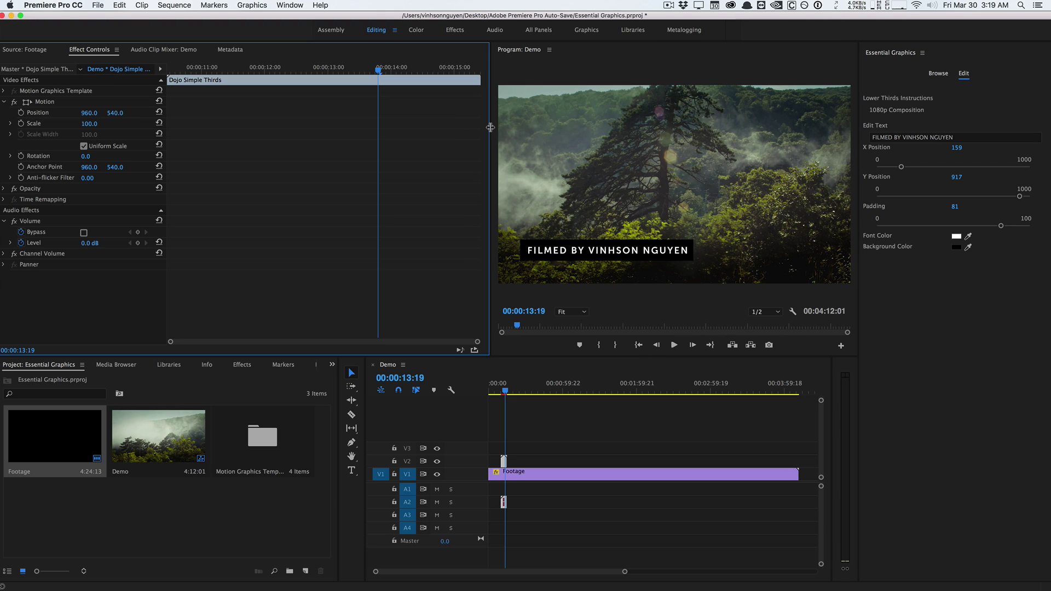